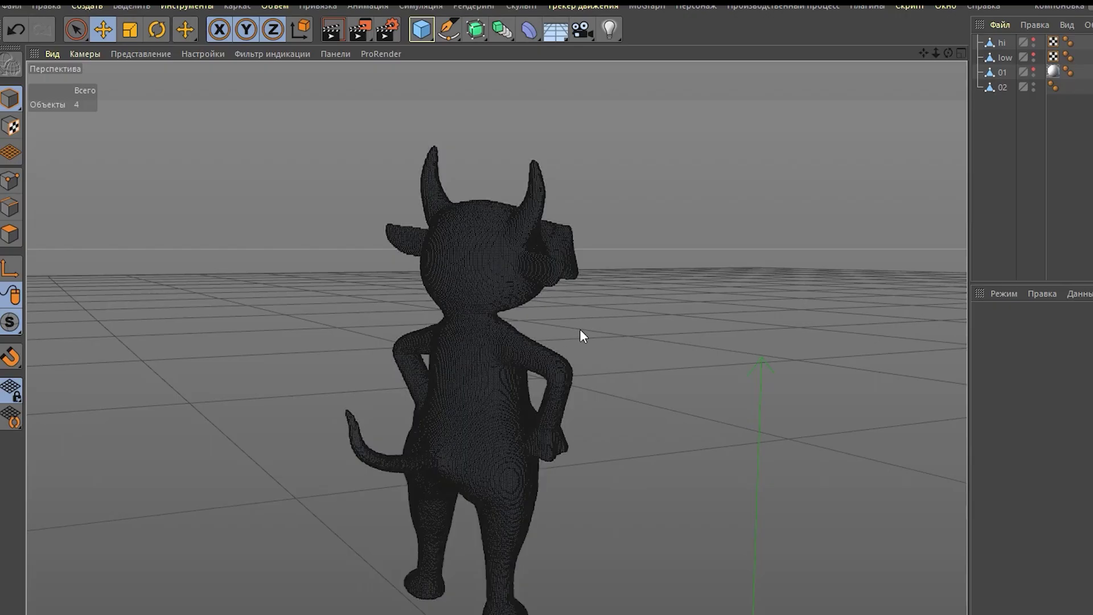
# Orbit around the cow model to view its side, back and head
pyautogui.keyDown('alt'); pyautogui.moveTo(610, 361); pyautogui.dragTo(302, 356); pyautogui.keyUp('alt')
pyautogui.scroll(-3, 302, 356)
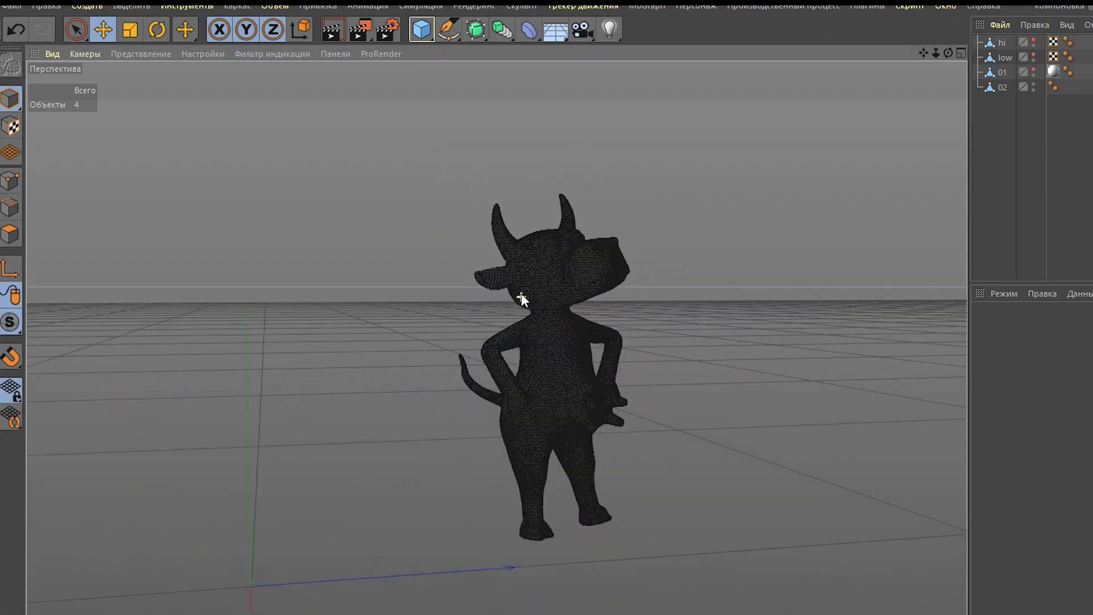
pyautogui.moveTo(605, 336)
pyautogui.keyDown('alt'); pyautogui.mouseDown()
pyautogui.moveTo(36, 353)
pyautogui.moveTo(574, 331)
pyautogui.mouseUp(); pyautogui.keyUp('alt')
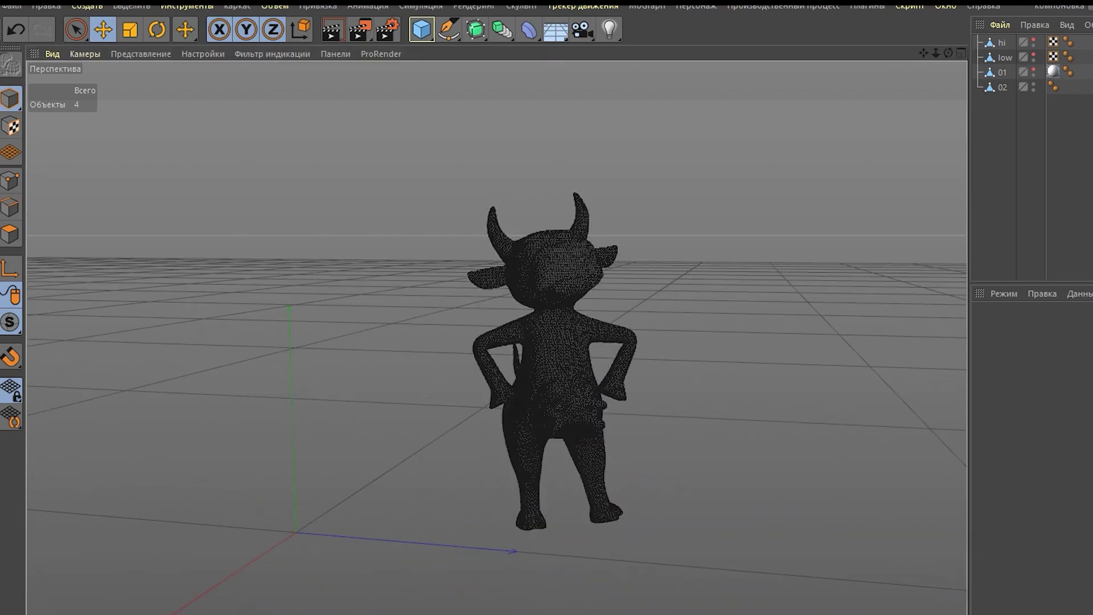
pyautogui.scroll(3, 631, 276)
pyautogui.scroll(3, 582, 262)
pyautogui.keyDown('alt'); pyautogui.moveTo(552, 258); pyautogui.dragTo(454, 237); pyautogui.keyUp('alt')
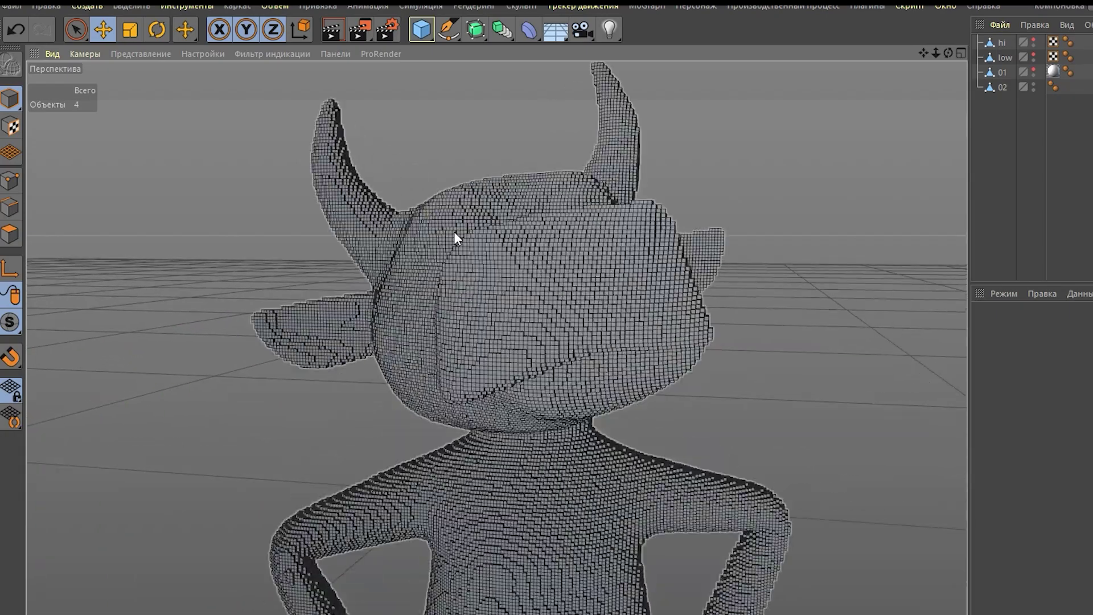
pyautogui.scroll(3, 495, 285)
pyautogui.moveTo(496, 285)
pyautogui.keyDown('alt'); pyautogui.mouseDown()
pyautogui.moveTo(599, 302)
pyautogui.moveTo(395, 310)
pyautogui.moveTo(481, 326)
pyautogui.moveTo(528, 299)
pyautogui.moveTo(436, 272)
pyautogui.mouseUp(); pyautogui.keyUp('alt')
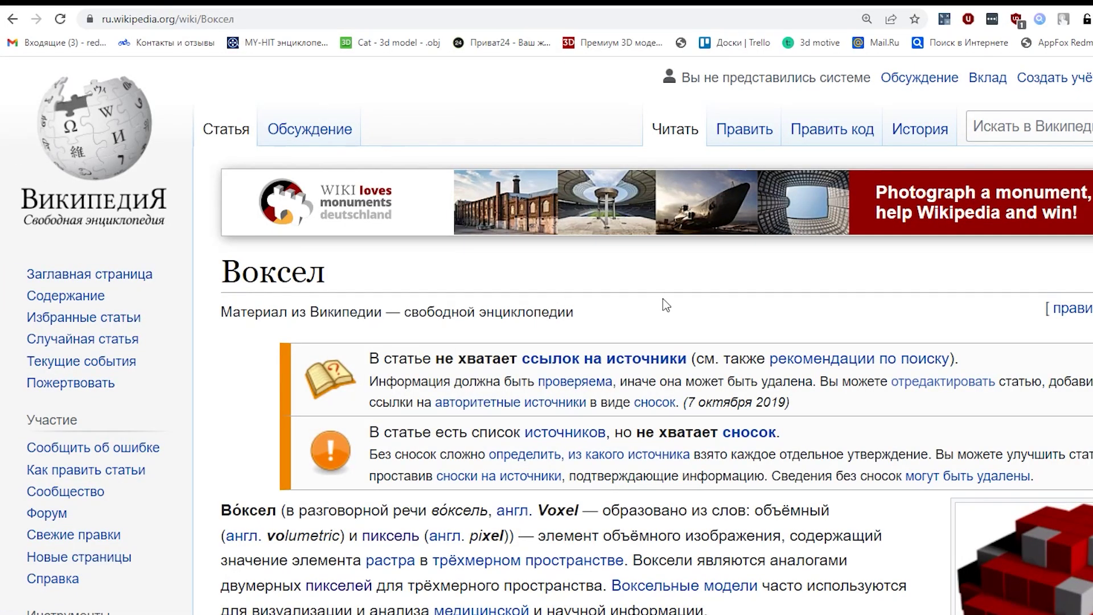
# Scroll through the Wikipedia Воксел and Пиксель articles
pyautogui.scroll(-3, 519, 306)
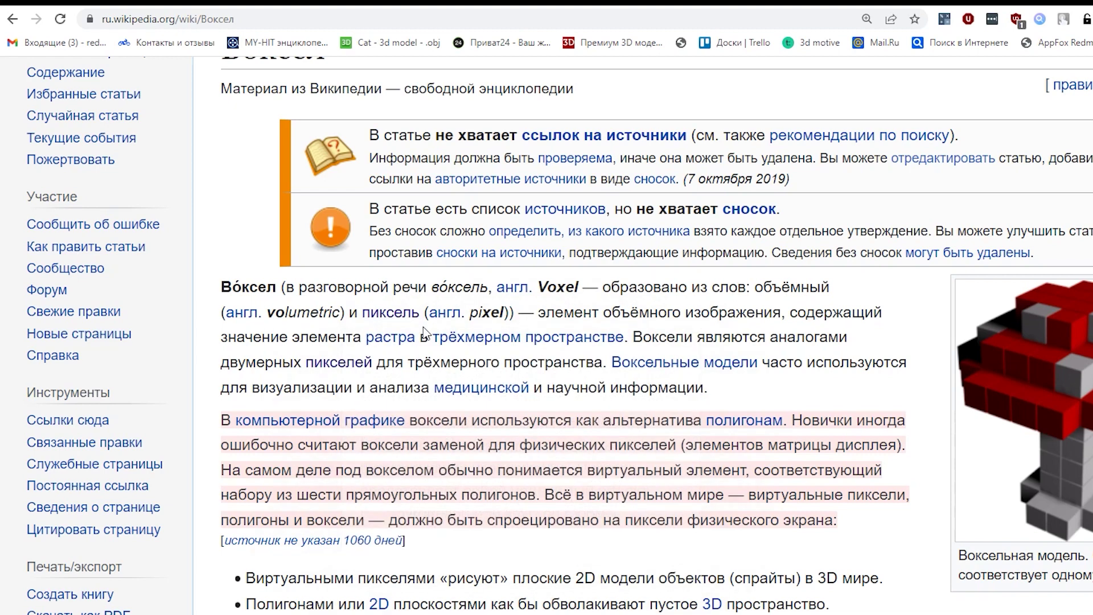
pyautogui.scroll(2, 501, 358)
pyautogui.scroll(-2, 453, 438)
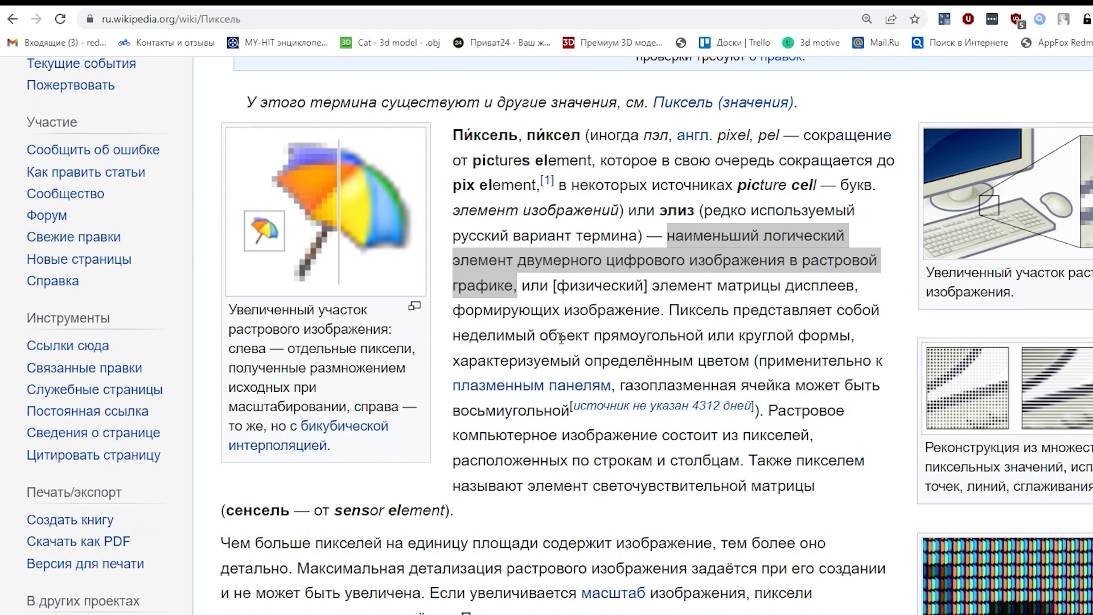
pyautogui.scroll(3, 558, 329)
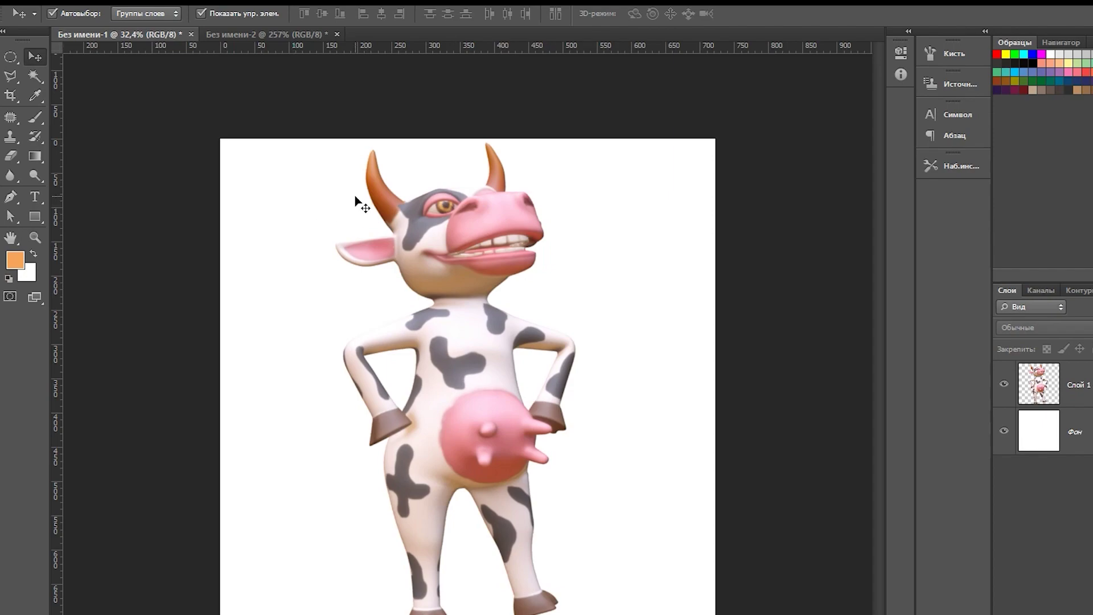
# Zoom into the cow image to reveal its pixel grid, then zoom back out
pyautogui.keyDown('alt'); pyautogui.scroll(14, 512, 250); pyautogui.keyUp('alt')
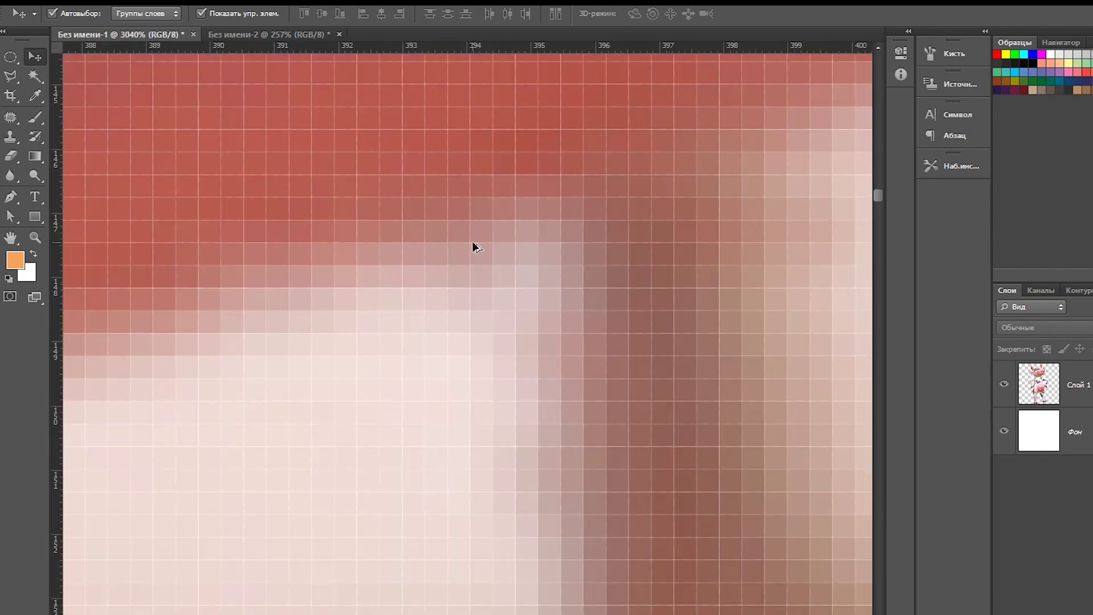
pyautogui.keyDown('alt'); pyautogui.scroll(-3, 493, 290); pyautogui.keyUp('alt')
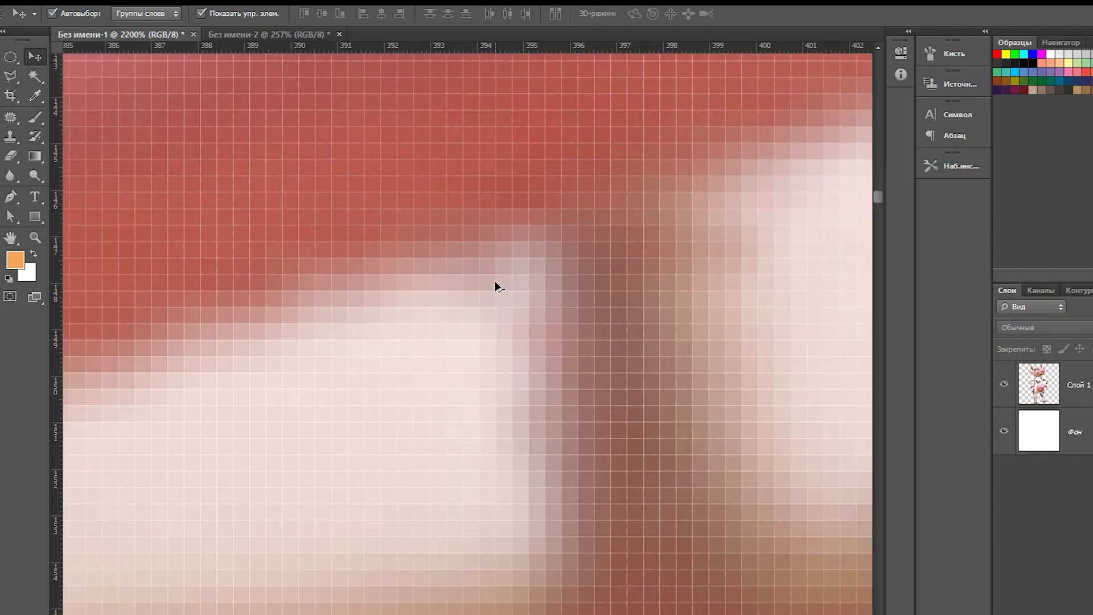
pyautogui.keyDown('alt'); pyautogui.scroll(-3, 496, 281); pyautogui.keyUp('alt')
pyautogui.keyDown('alt'); pyautogui.scroll(-3, 494, 273); pyautogui.keyUp('alt')
pyautogui.keyDown('alt'); pyautogui.scroll(-3, 493, 268); pyautogui.keyUp('alt')
pyautogui.keyDown('alt'); pyautogui.scroll(-3, 508, 288); pyautogui.keyUp('alt')
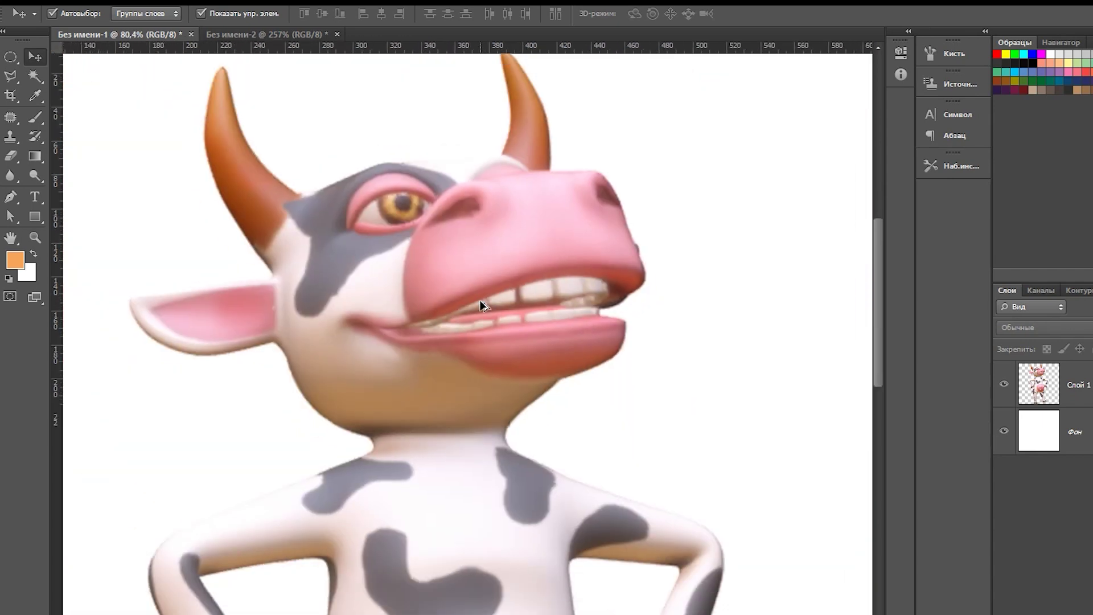
pyautogui.keyDown('alt'); pyautogui.scroll(-3, 479, 299); pyautogui.keyUp('alt')
pyautogui.keyDown('alt'); pyautogui.scroll(-2, 453, 216); pyautogui.keyUp('alt')
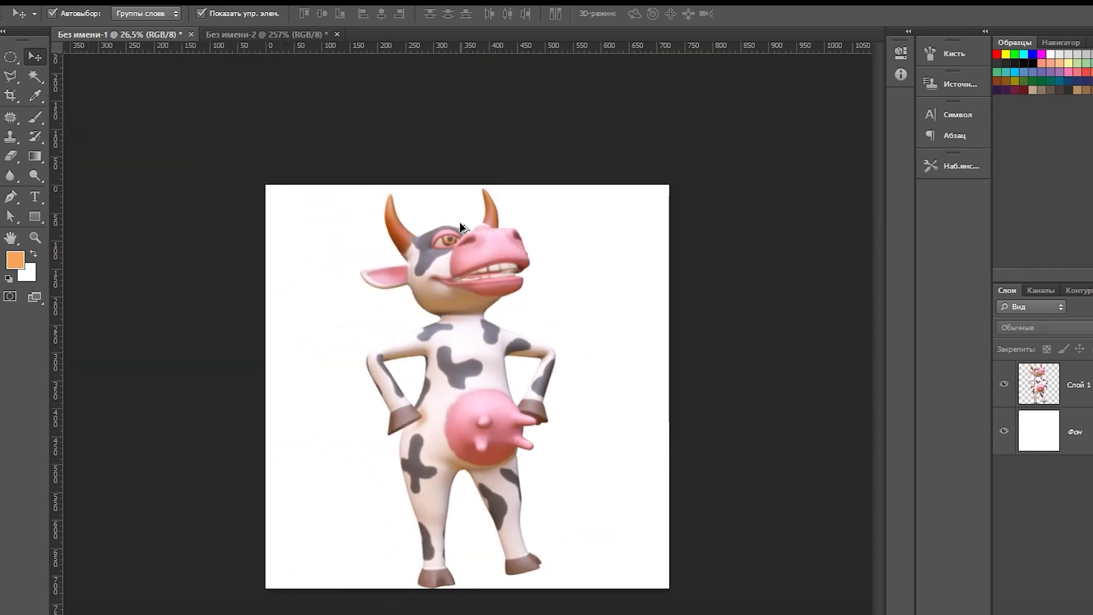
pyautogui.keyDown('alt'); pyautogui.scroll(2, 462, 218); pyautogui.keyUp('alt')
pyautogui.keyDown('alt'); pyautogui.scroll(3, 461, 171); pyautogui.keyUp('alt')
pyautogui.keyDown('alt'); pyautogui.scroll(1, 452, 143); pyautogui.keyUp('alt')
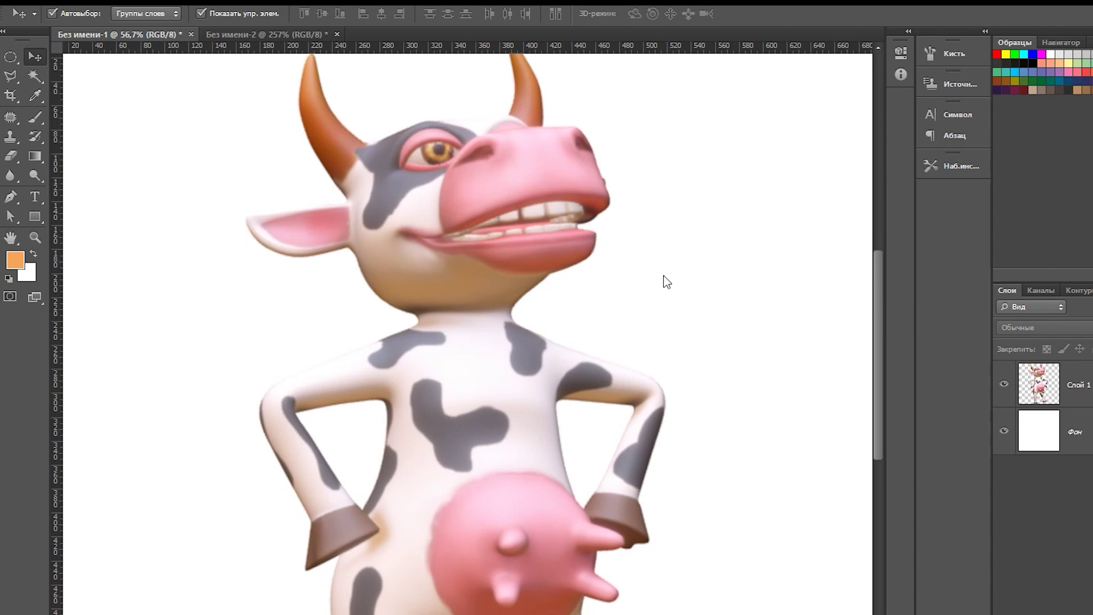
pyautogui.scroll(2, 410, 182)
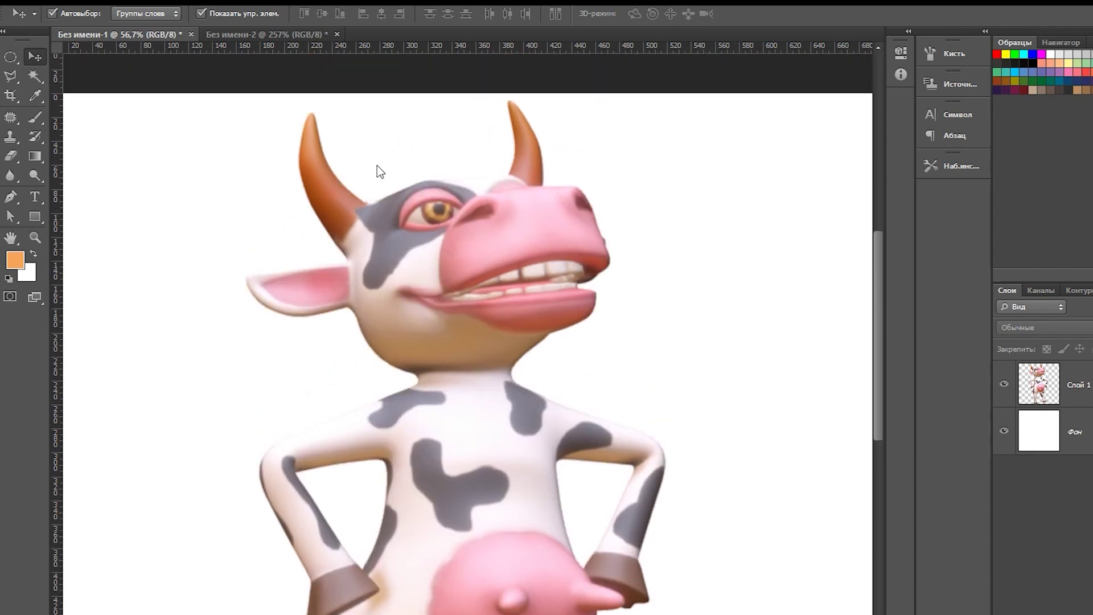
pyautogui.scroll(3, 378, 171)
pyautogui.scroll(-2, 430, 283)
pyautogui.scroll(-2, 453, 265)
pyautogui.scroll(-2, 454, 263)
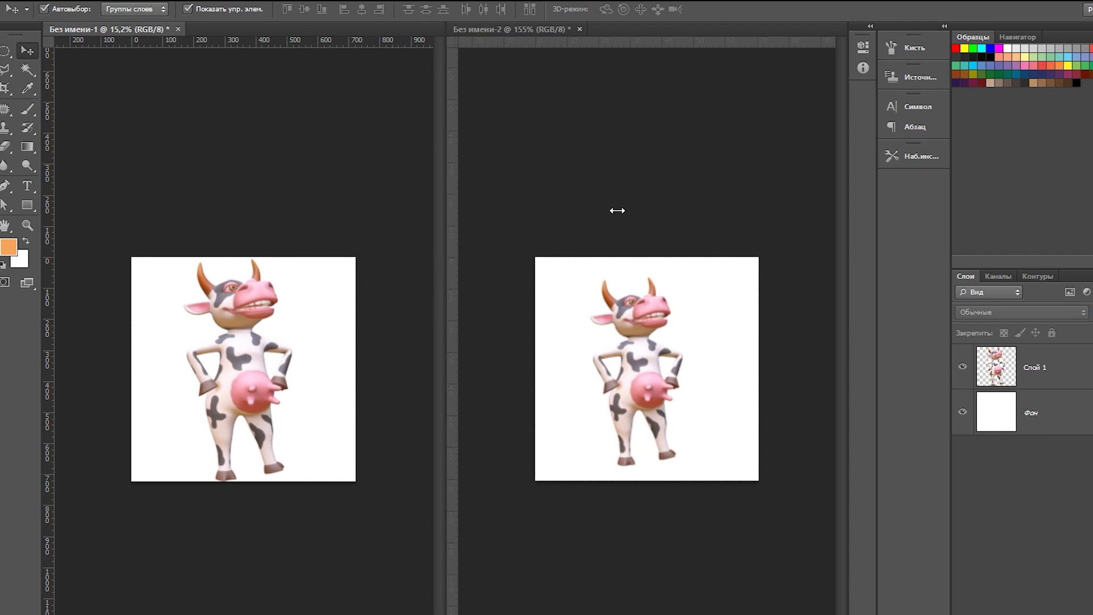
pyautogui.hotkey('ctrl', '+')
pyautogui.hotkey('ctrl', '+')
pyautogui.hotkey('ctrl', '+')
pyautogui.hotkey('ctrl', '+')
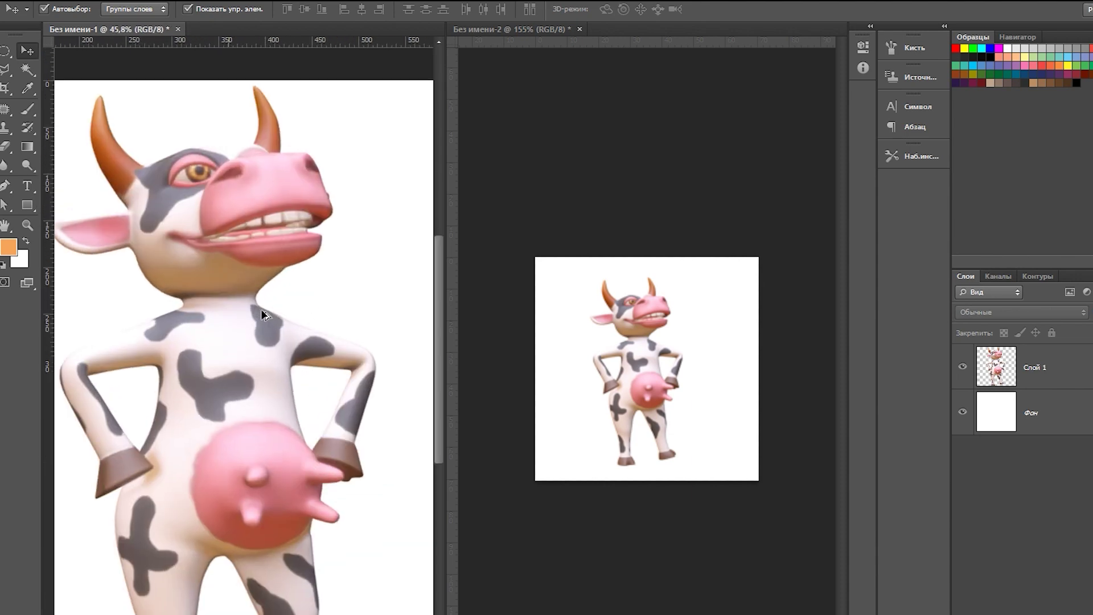
pyautogui.hotkey('ctrl', '+')
pyautogui.click(653, 205)
pyautogui.keyDown('alt'); pyautogui.scroll(2, 654, 227); pyautogui.keyUp('alt')
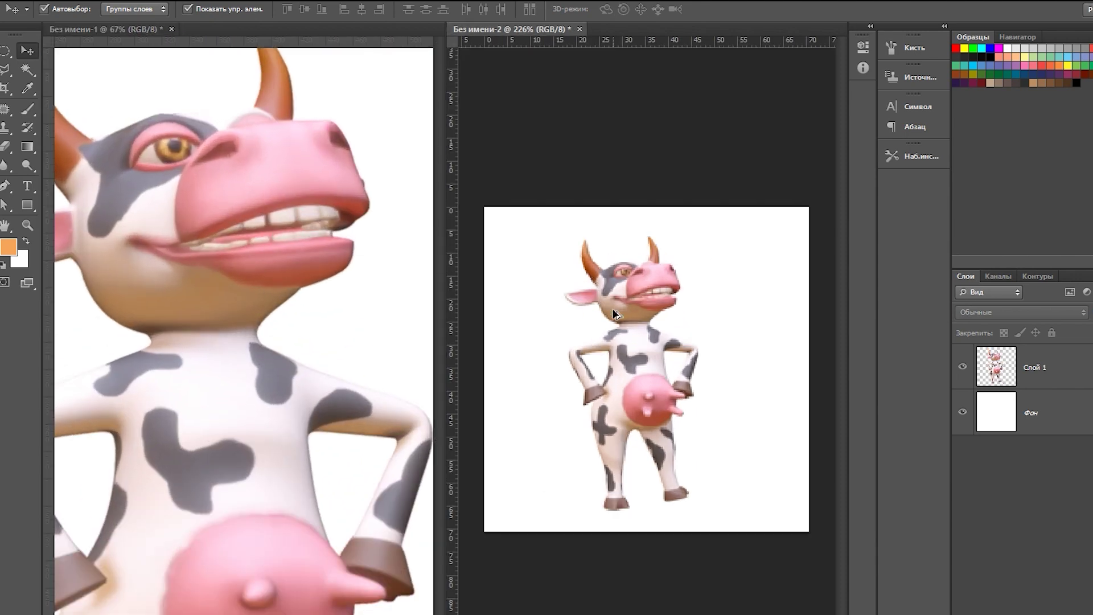
pyautogui.keyDown('alt'); pyautogui.scroll(2, 612, 306); pyautogui.keyUp('alt')
pyautogui.keyDown('alt'); pyautogui.scroll(2, 611, 305); pyautogui.keyUp('alt')
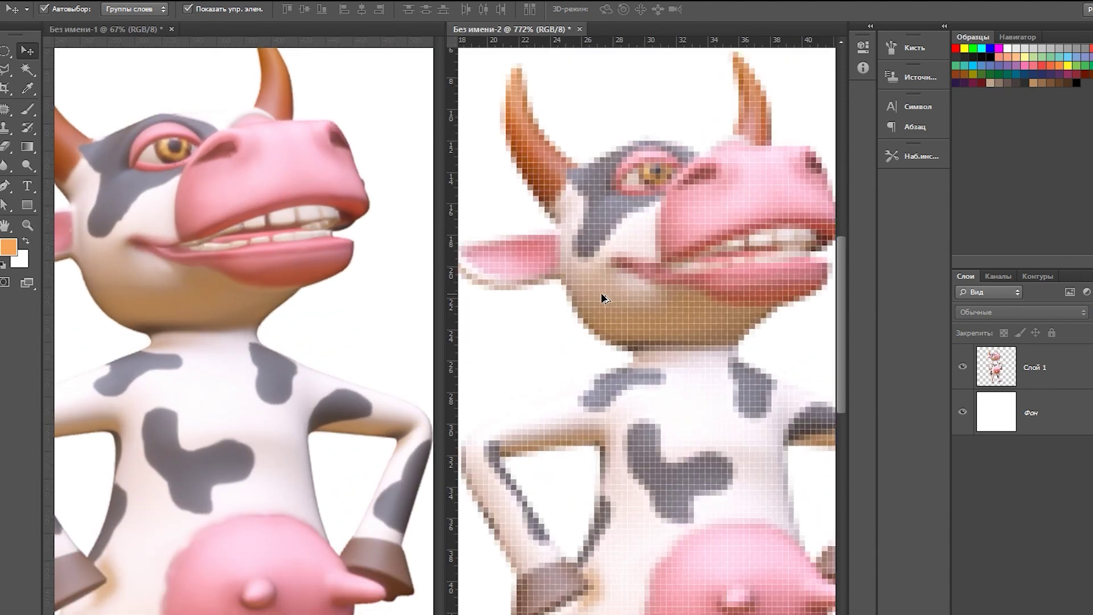
pyautogui.keyDown('alt'); pyautogui.scroll(-1, 596, 292); pyautogui.keyUp('alt')
pyautogui.keyDown('alt'); pyautogui.scroll(-1, 643, 294); pyautogui.keyUp('alt')
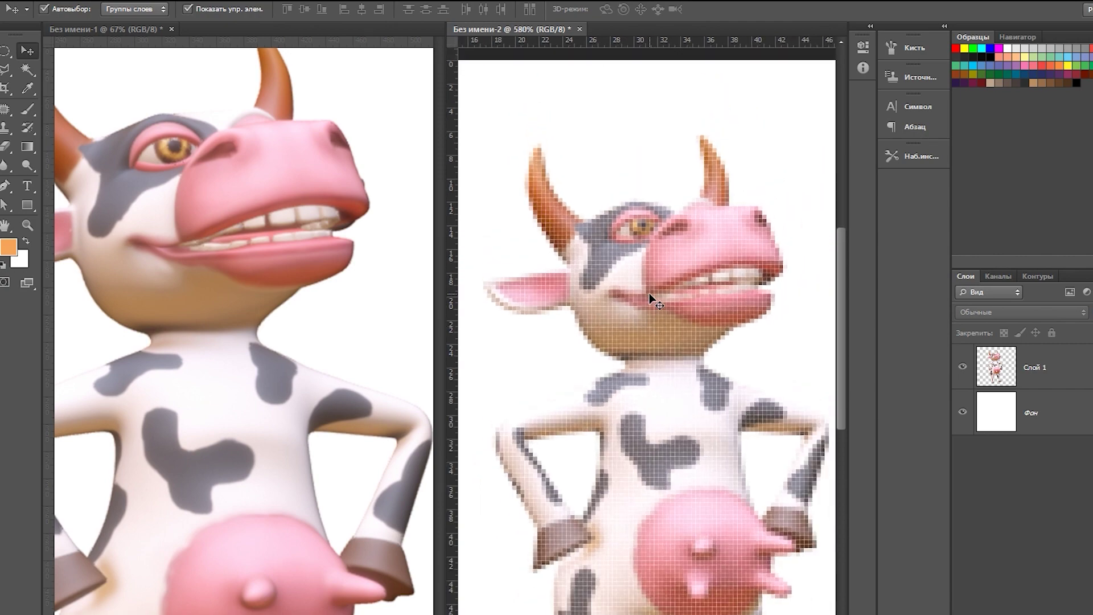
pyautogui.keyDown('alt'); pyautogui.scroll(6, 584, 324); pyautogui.keyUp('alt')
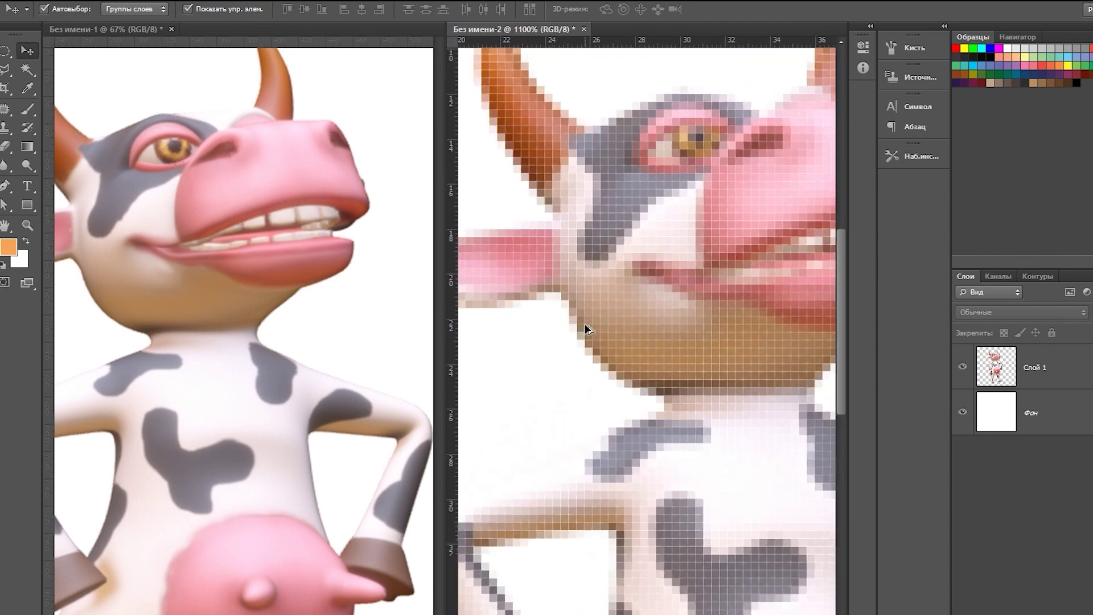
pyautogui.keyDown('alt'); pyautogui.scroll(5, 584, 324); pyautogui.keyUp('alt')
pyautogui.keyDown('alt'); pyautogui.scroll(4, 582, 323); pyautogui.keyUp('alt')
pyautogui.keyDown('alt'); pyautogui.scroll(2, 590, 312); pyautogui.keyUp('alt')
pyautogui.keyDown('alt'); pyautogui.scroll(-8, 590, 315); pyautogui.keyUp('alt')
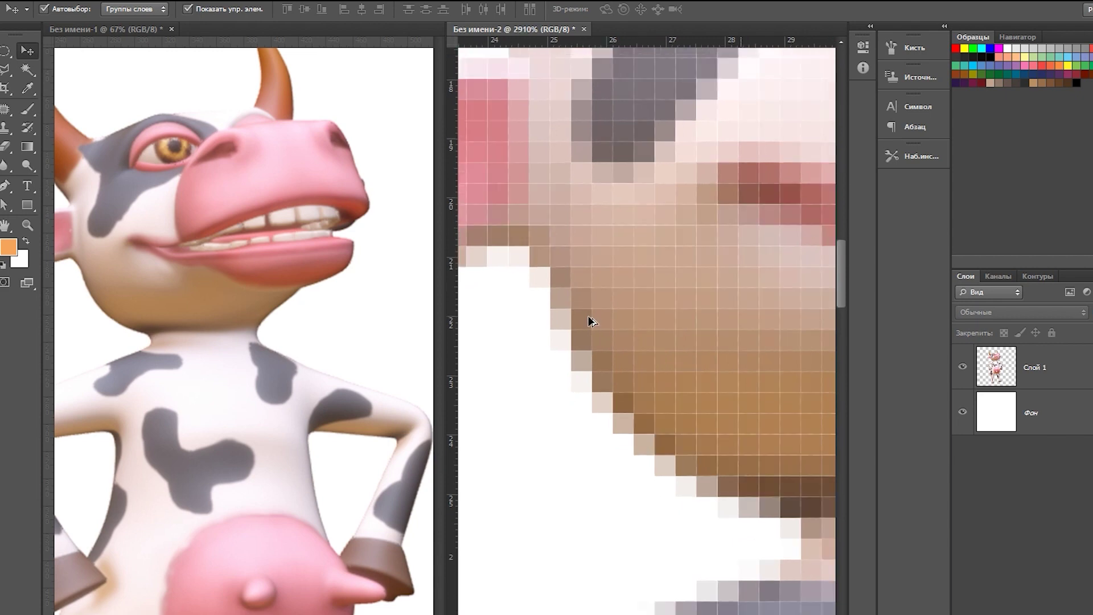
pyautogui.keyDown('alt'); pyautogui.scroll(-4, 586, 317); pyautogui.keyUp('alt')
pyautogui.keyDown('alt'); pyautogui.scroll(-3, 587, 317); pyautogui.keyUp('alt')
pyautogui.keyDown('alt'); pyautogui.scroll(-1, 585, 317); pyautogui.keyUp('alt')
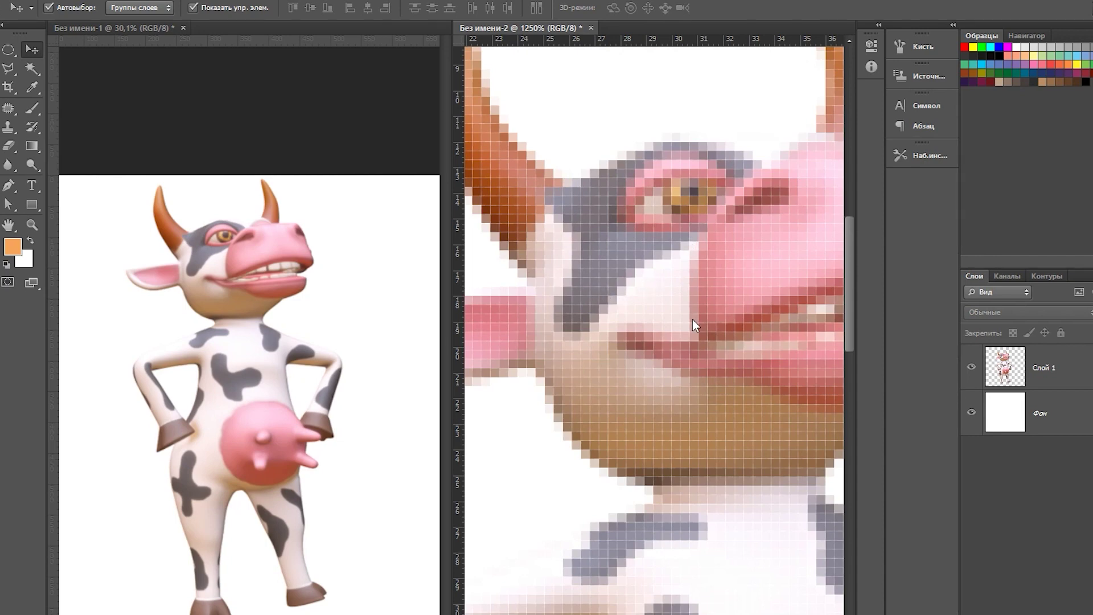
pyautogui.scroll(-1, 651, 296)
pyautogui.scroll(-2, 651, 296)
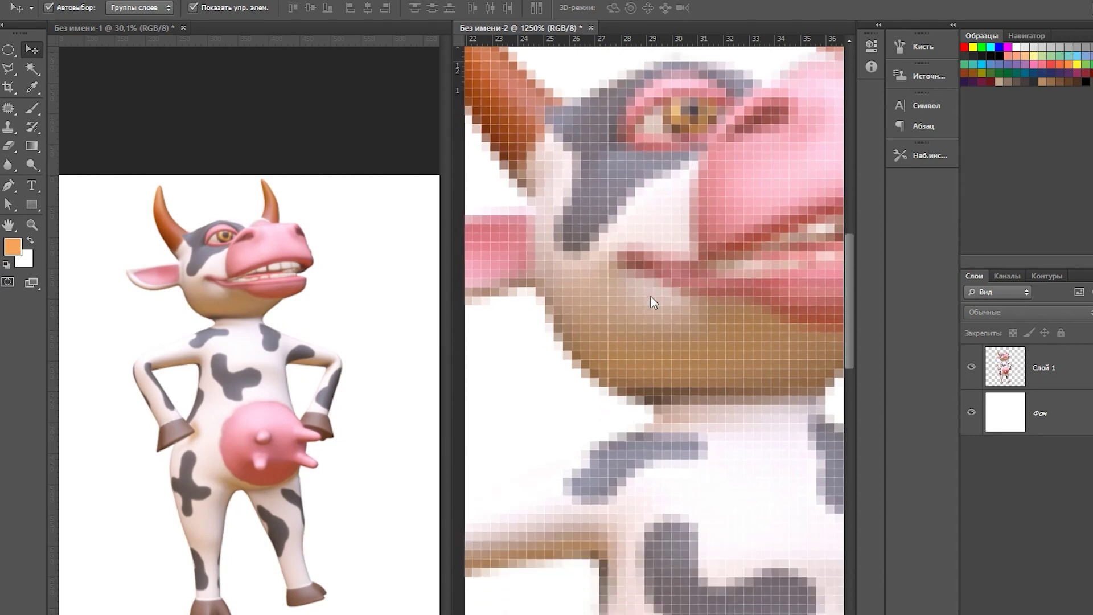
pyautogui.scroll(-2, 650, 297)
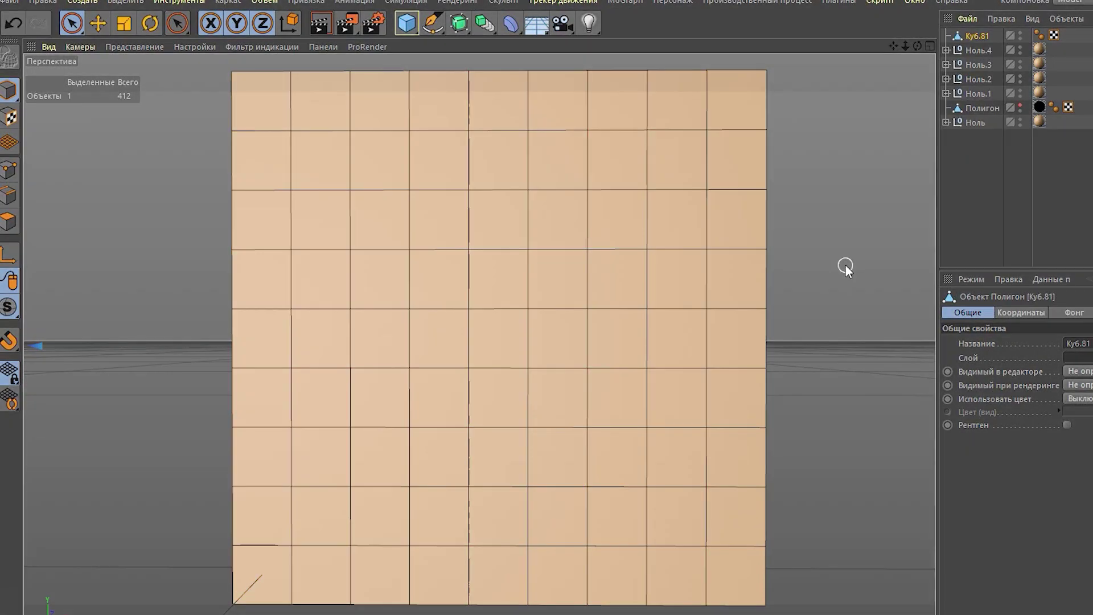
# Orbit and pan around the grid wall, cylinder, sphere and cube primitives
pyautogui.click(501, 217)
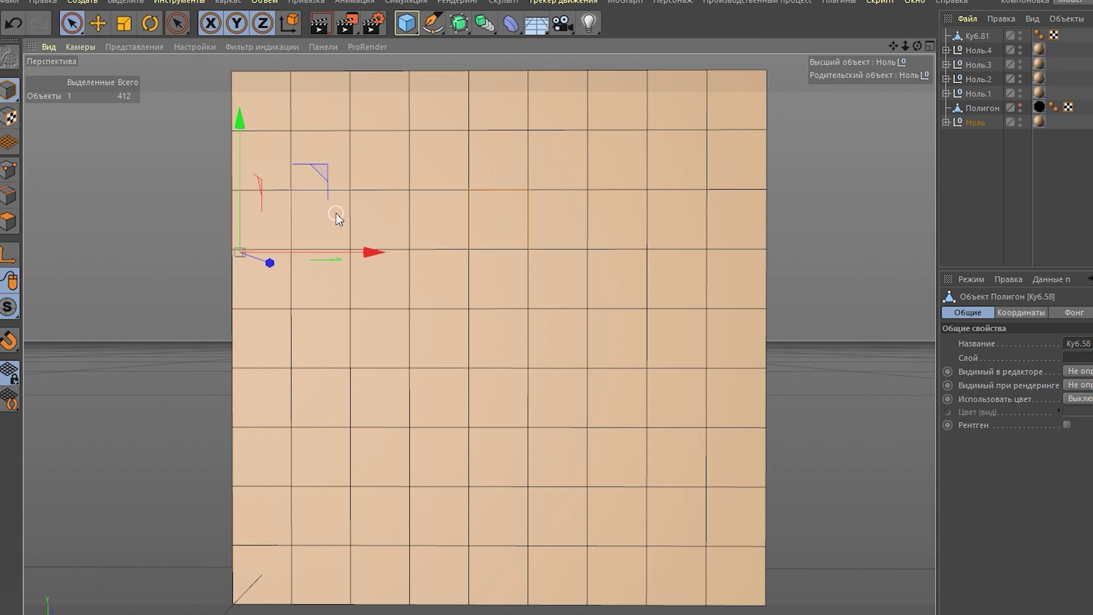
pyautogui.scroll(3, 317, 146)
pyautogui.moveTo(324, 151)
pyautogui.keyDown('alt'); pyautogui.mouseDown()
pyautogui.moveTo(480, 310)
pyautogui.moveTo(541, 238)
pyautogui.moveTo(627, 341)
pyautogui.mouseUp(); pyautogui.keyUp('alt')
pyautogui.scroll(3, 548, 294)
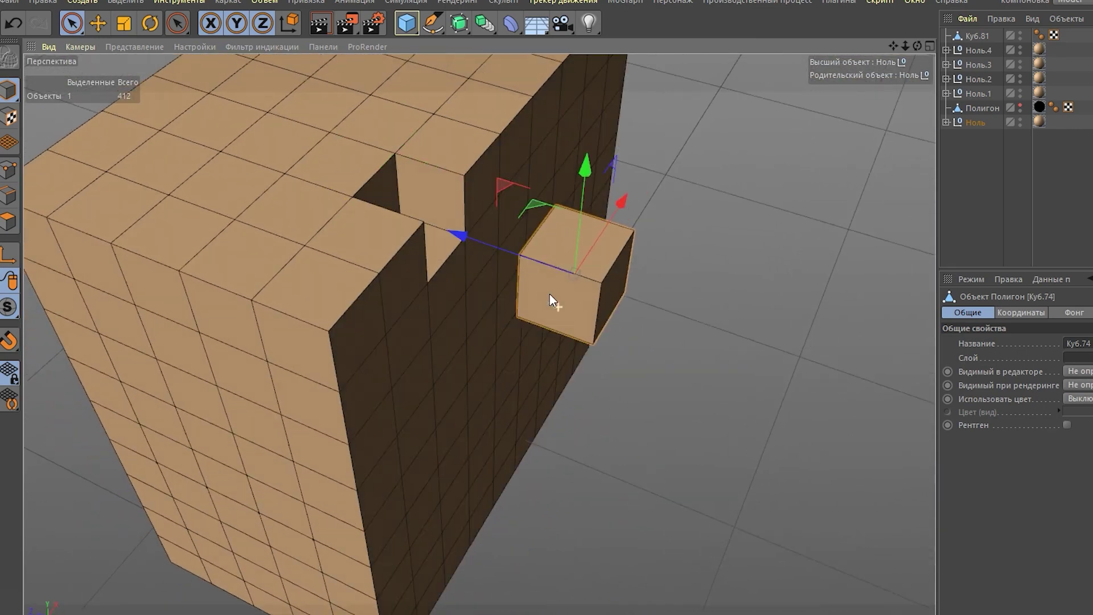
pyautogui.moveTo(549, 294)
pyautogui.keyDown('alt'); pyautogui.mouseDown()
pyautogui.moveTo(619, 275)
pyautogui.moveTo(507, 300)
pyautogui.mouseUp(); pyautogui.keyUp('alt')
pyautogui.scroll(3, 507, 300)
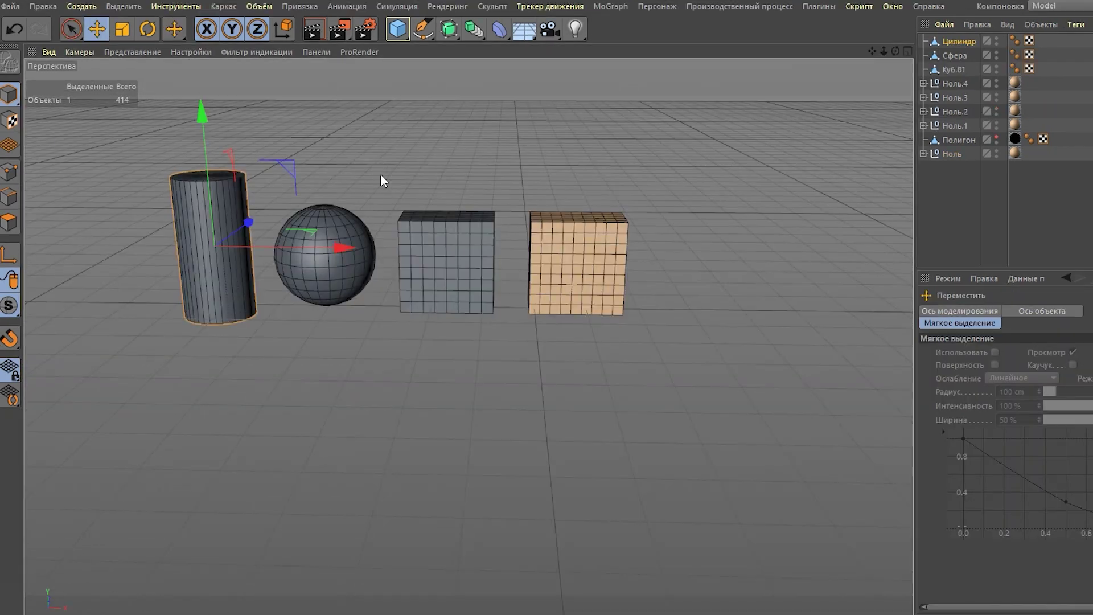
pyautogui.moveTo(361, 264)
pyautogui.keyDown('alt'); pyautogui.mouseDown(button='middle')
pyautogui.moveTo(405, 283)
pyautogui.moveTo(507, 283)
pyautogui.moveTo(404, 281)
pyautogui.mouseUp(button='middle'); pyautogui.keyUp('alt')
pyautogui.scroll(2, 266, 234)
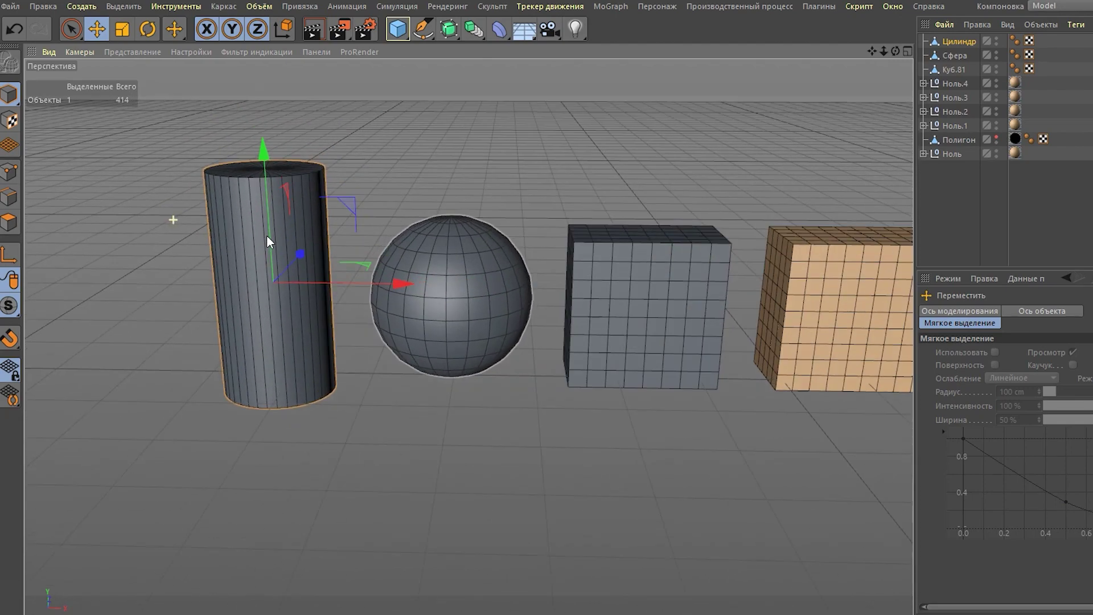
pyautogui.scroll(2, 234, 187)
pyautogui.click(235, 179)
pyautogui.moveTo(193, 199)
pyautogui.keyDown('alt'); pyautogui.mouseDown()
pyautogui.moveTo(251, 209)
pyautogui.moveTo(230, 232)
pyautogui.mouseUp(); pyautogui.keyUp('alt')
pyautogui.scroll(2, 483, 255)
# Put the sphere in polygon mode and delete several polygons to leave holes
pyautogui.click(422, 239)
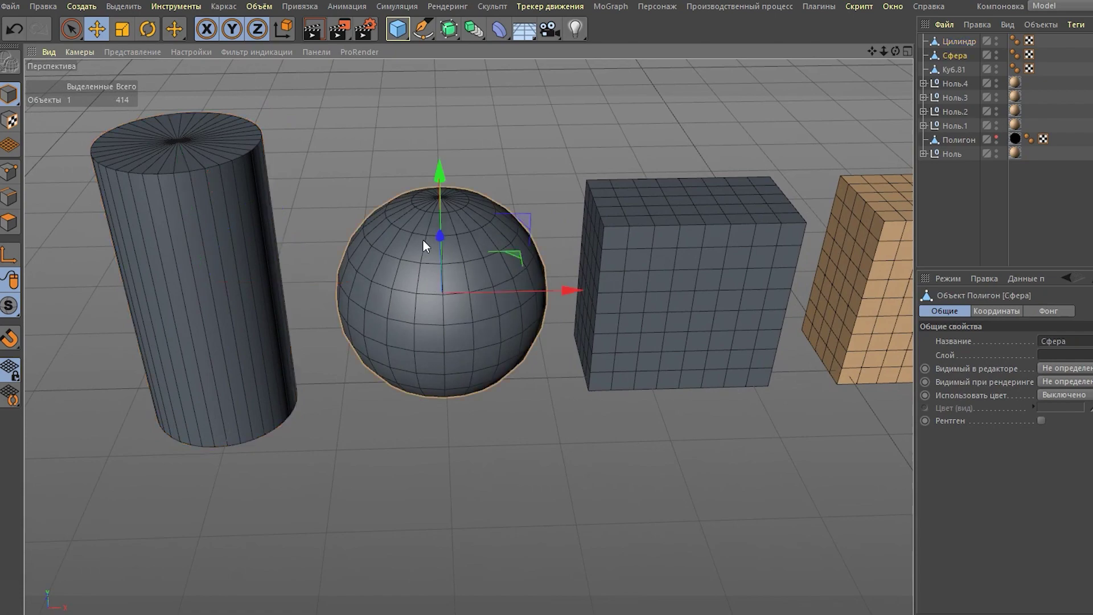
pyautogui.scroll(2, 434, 268)
pyautogui.click(9, 222)
pyautogui.moveTo(353, 311)
pyautogui.keyDown('alt'); pyautogui.mouseDown()
pyautogui.moveTo(422, 275)
pyautogui.moveTo(363, 217)
pyautogui.moveTo(449, 285)
pyautogui.mouseUp(); pyautogui.keyUp('alt')
pyautogui.click(447, 285)
pyautogui.press('Delete')
pyautogui.click(477, 285)
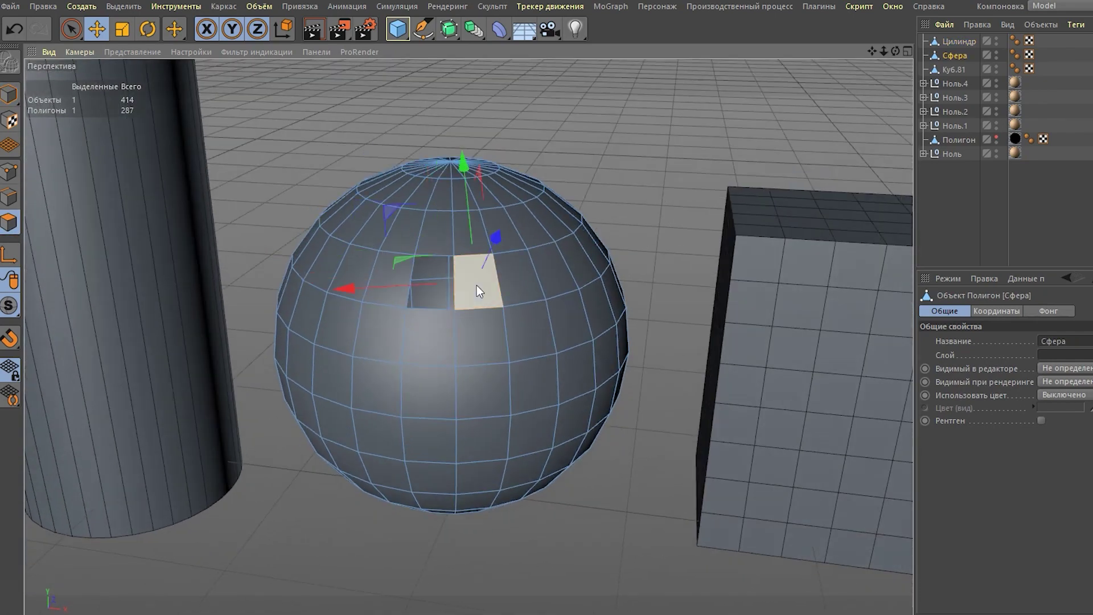
pyautogui.keyDown('shift'); pyautogui.click(484, 329); pyautogui.keyUp('shift')
pyautogui.press('Delete')
pyautogui.click(428, 344)
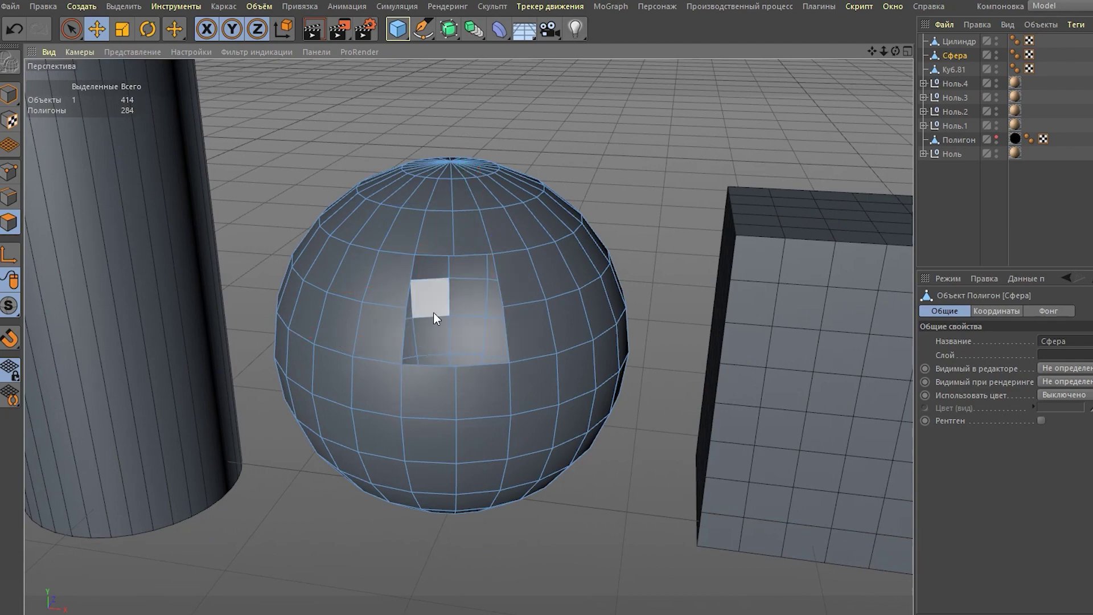
pyautogui.moveTo(433, 312)
pyautogui.keyDown('alt'); pyautogui.mouseDown()
pyautogui.moveTo(479, 312)
pyautogui.moveTo(422, 275)
pyautogui.mouseUp(); pyautogui.keyUp('alt')
pyautogui.press('Delete')
pyautogui.scroll(-5, 433, 286)
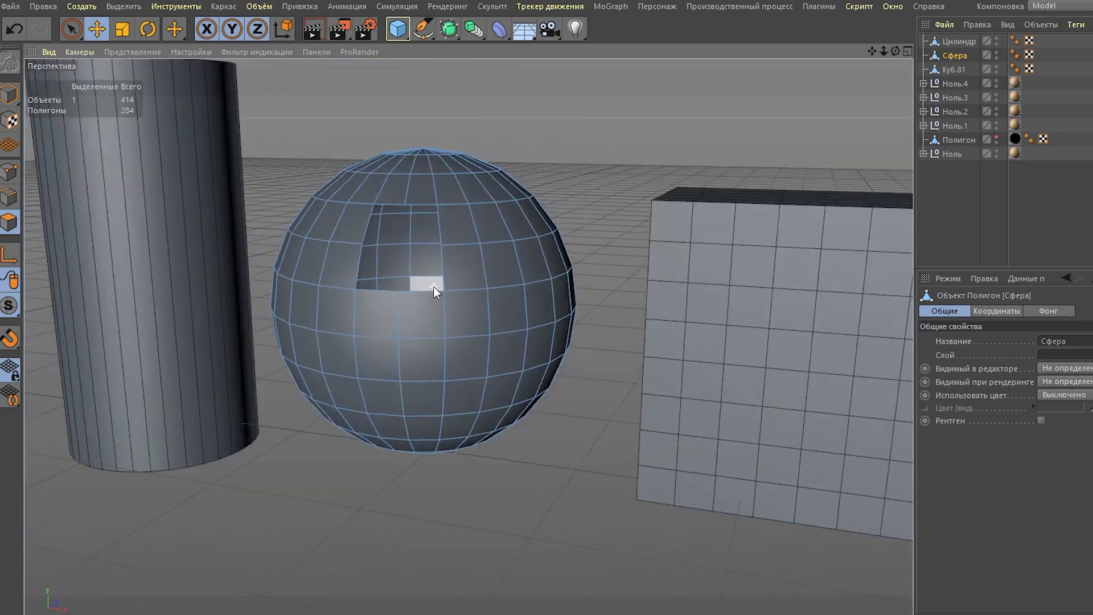
pyautogui.scroll(-3, 432, 286)
# With Live Selection, select Куб.81 and pull two small cubes out of the block
pyautogui.click(71, 29)
pyautogui.keyDown('alt'); pyautogui.moveTo(640, 373); pyautogui.dragTo(429, 322, button='middle'); pyautogui.keyUp('alt')
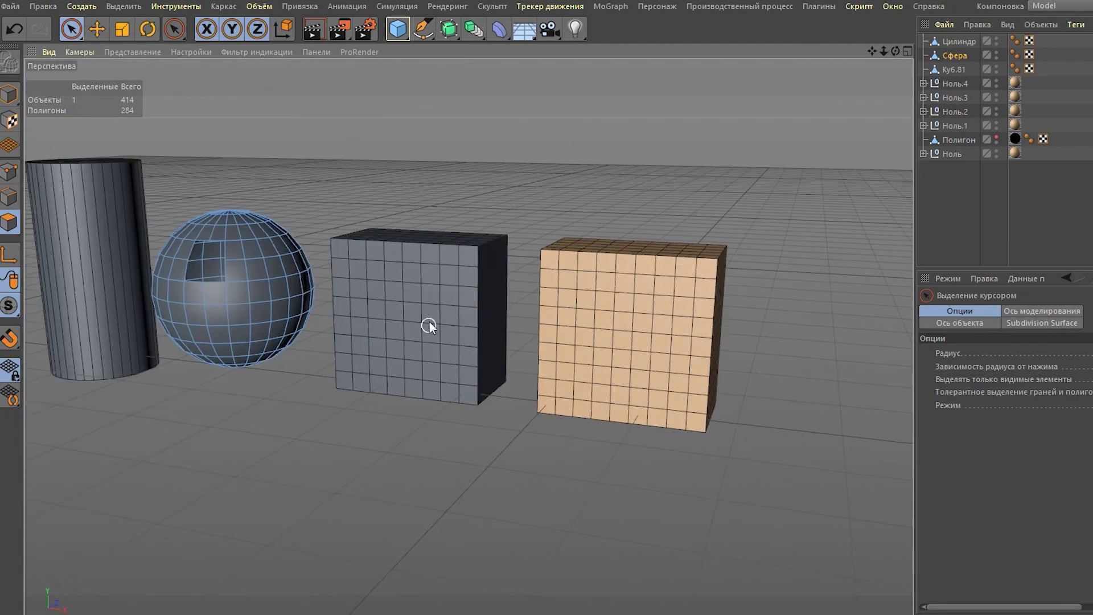
pyautogui.click(429, 322)
pyautogui.scroll(5, 434, 268)
pyautogui.scroll(-5, 431, 273)
pyautogui.scroll(3, 431, 274)
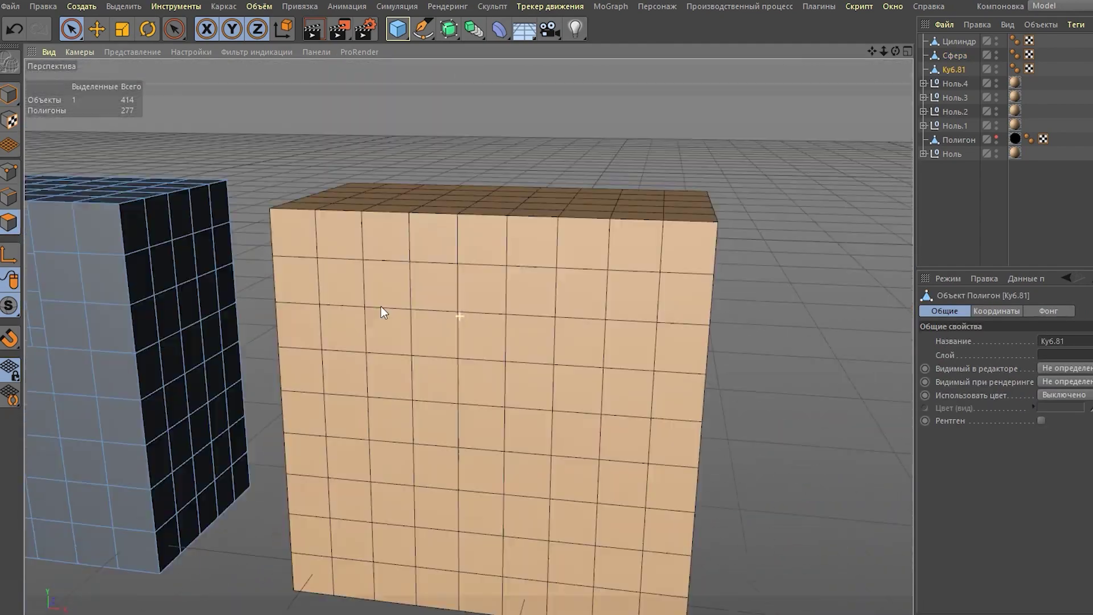
pyautogui.moveTo(383, 312)
pyautogui.keyDown('alt'); pyautogui.mouseDown()
pyautogui.moveTo(446, 312)
pyautogui.moveTo(260, 287)
pyautogui.mouseUp(); pyautogui.keyUp('alt')
pyautogui.scroll(-5, 446, 312)
pyautogui.scroll(5, 463, 303)
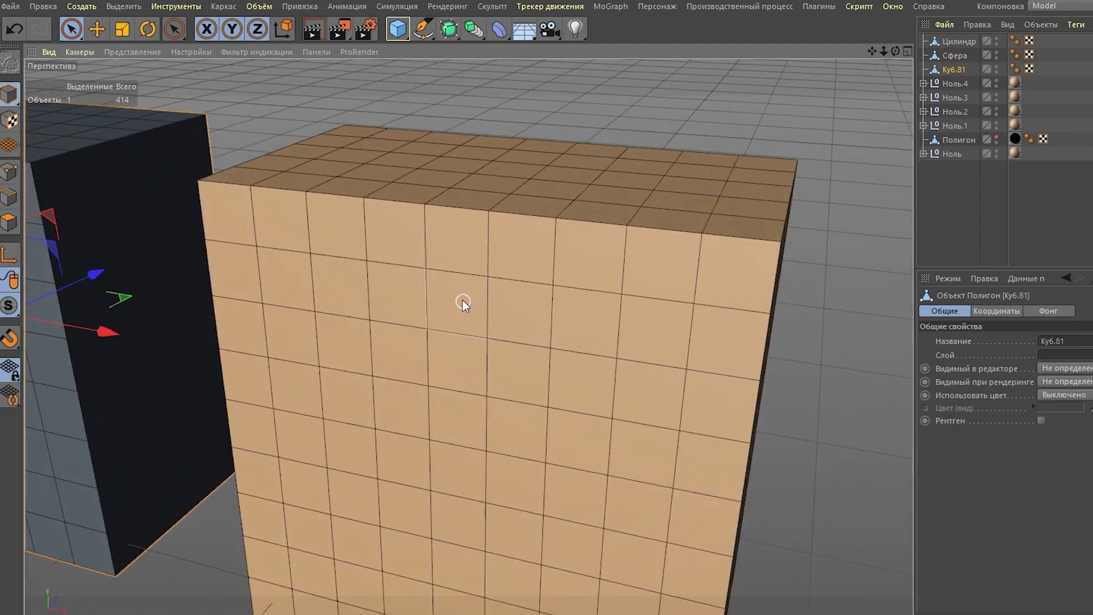
pyautogui.click(463, 303)
pyautogui.moveTo(464, 337); pyautogui.dragTo(366, 379)
pyautogui.scroll(2, 366, 378)
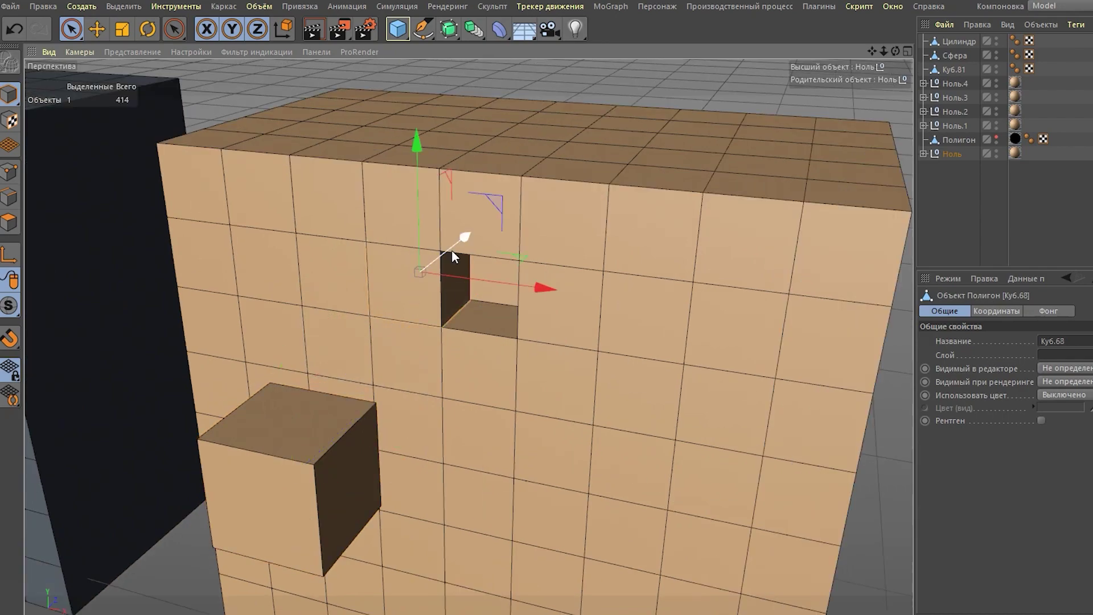
pyautogui.moveTo(459, 237)
pyautogui.mouseDown()
pyautogui.moveTo(329, 262)
pyautogui.moveTo(302, 283)
pyautogui.mouseUp()
pyautogui.scroll(-5, 303, 283)
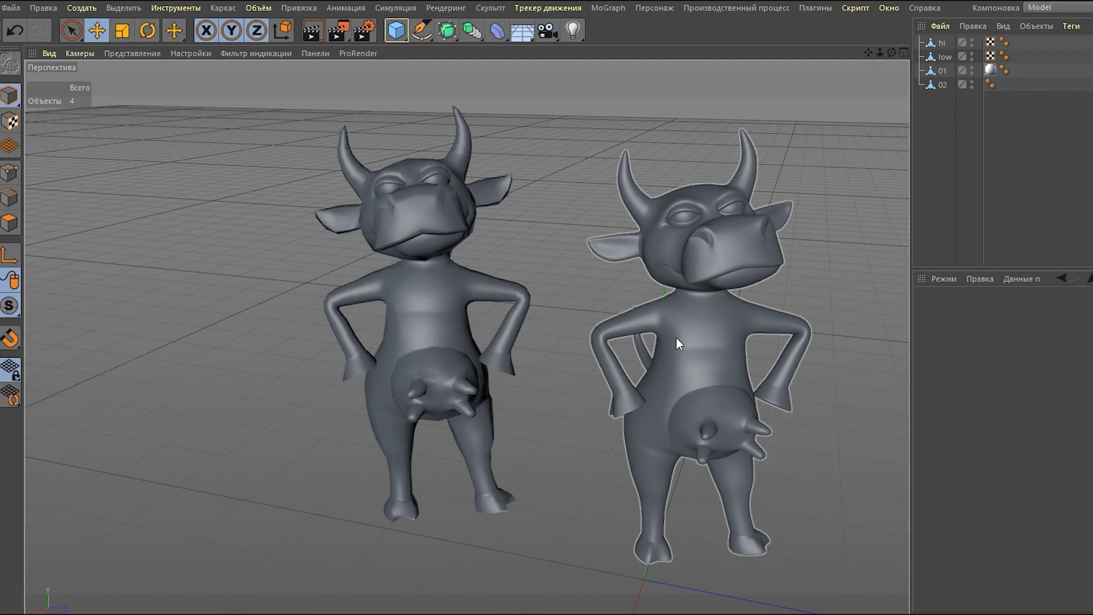
# Enable wireframe lines display from the Представление menu
pyautogui.click(138, 54)
pyautogui.click(153, 84)
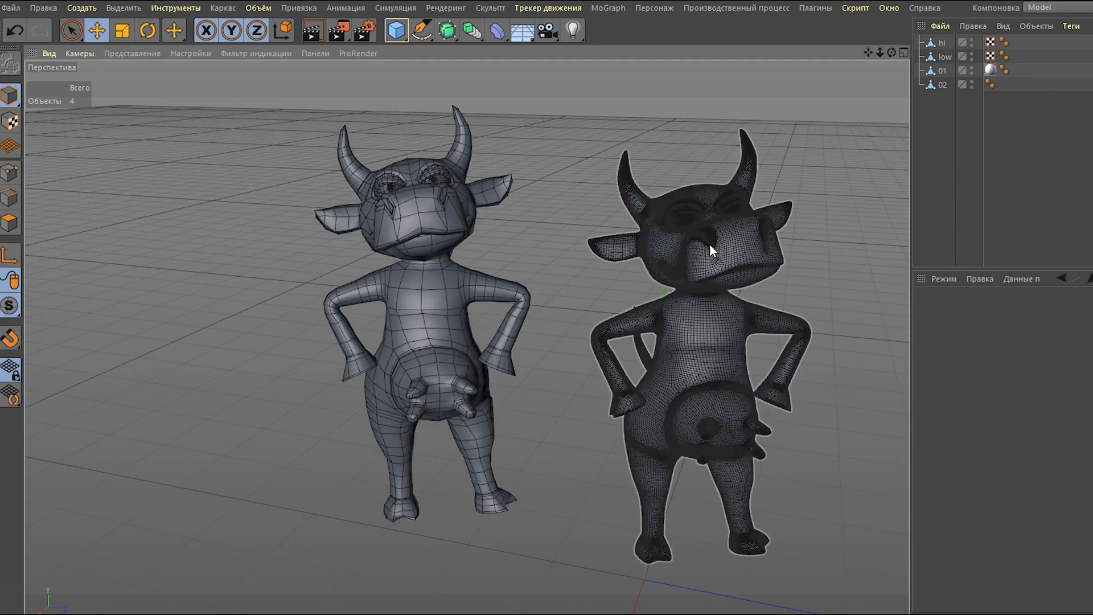
pyautogui.scroll(5, 709, 244)
pyautogui.scroll(-5, 500, 191)
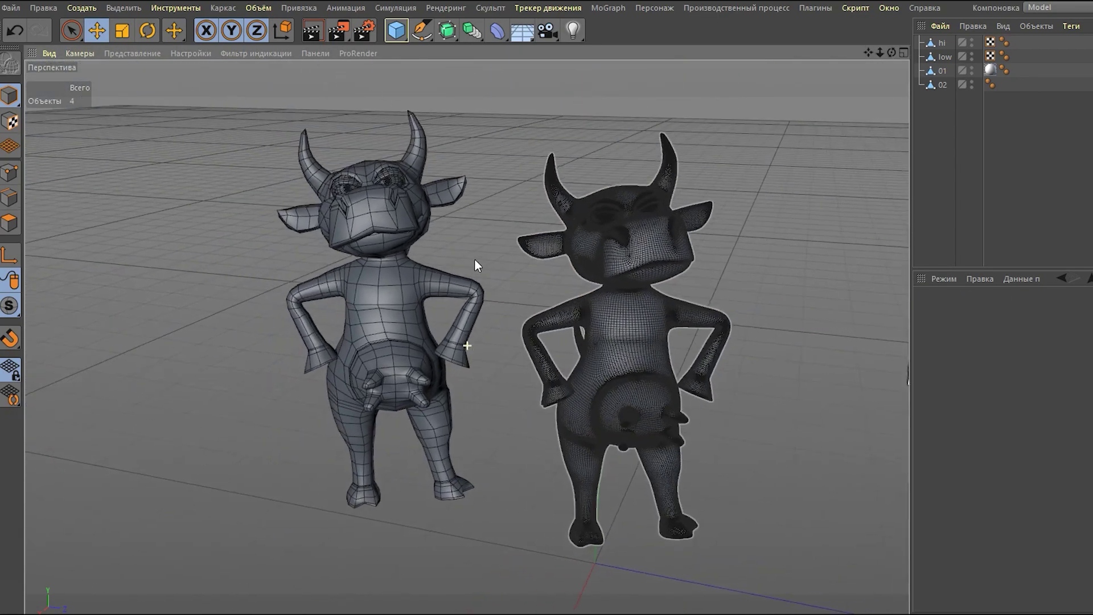
# Zoom and orbit to compare the coarse low cow mesh with the dense hi mesh
pyautogui.moveTo(475, 265)
pyautogui.keyDown('alt'); pyautogui.mouseDown()
pyautogui.moveTo(463, 234)
pyautogui.moveTo(438, 257)
pyautogui.mouseUp(); pyautogui.keyUp('alt')
pyautogui.scroll(3, 436, 255)
pyautogui.scroll(5, 450, 254)
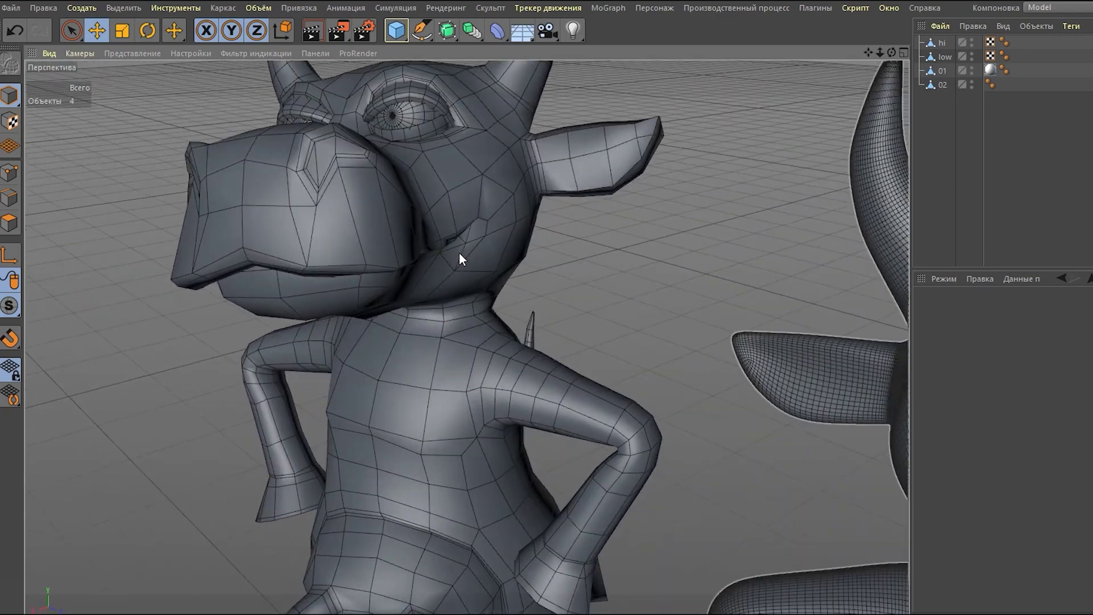
pyautogui.scroll(-3, 459, 251)
pyautogui.scroll(-2, 499, 242)
pyautogui.scroll(-2, 367, 229)
pyautogui.scroll(-1, 342, 218)
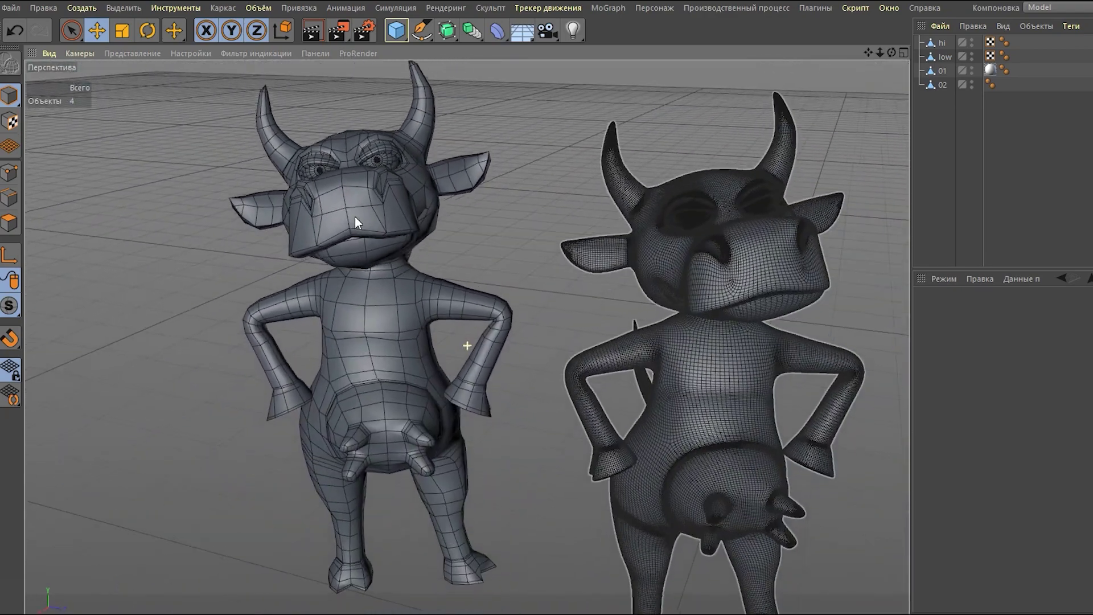
pyautogui.scroll(-1, 347, 220)
pyautogui.keyDown('alt'); pyautogui.moveTo(345, 220); pyautogui.dragTo(320, 226); pyautogui.keyUp('alt')
pyautogui.scroll(2, 658, 361)
pyautogui.scroll(4, 663, 363)
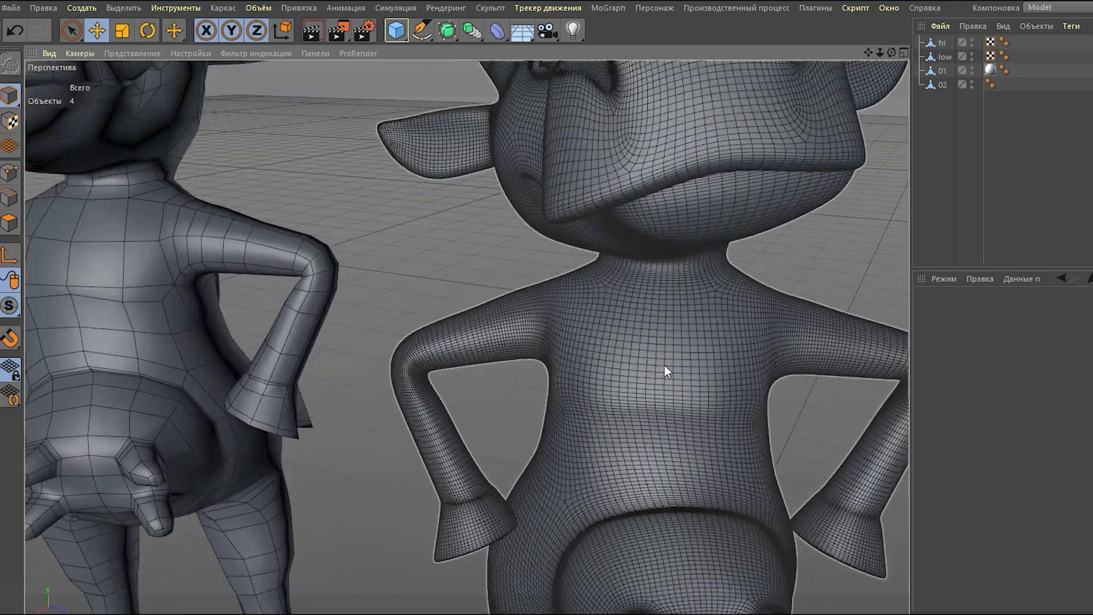
pyautogui.scroll(-4, 663, 365)
pyautogui.scroll(-2, 462, 327)
pyautogui.scroll(-2, 446, 268)
pyautogui.scroll(-2, 305, 230)
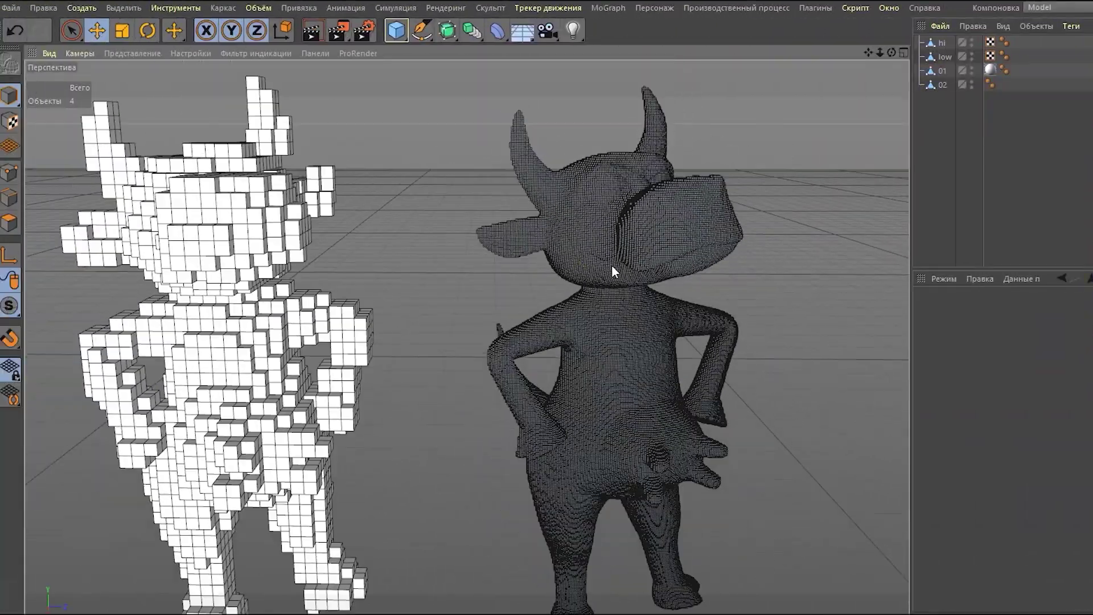
pyautogui.moveTo(612, 265)
pyautogui.keyDown('alt'); pyautogui.mouseDown()
pyautogui.moveTo(577, 253)
pyautogui.moveTo(561, 282)
pyautogui.mouseUp(); pyautogui.keyUp('alt')
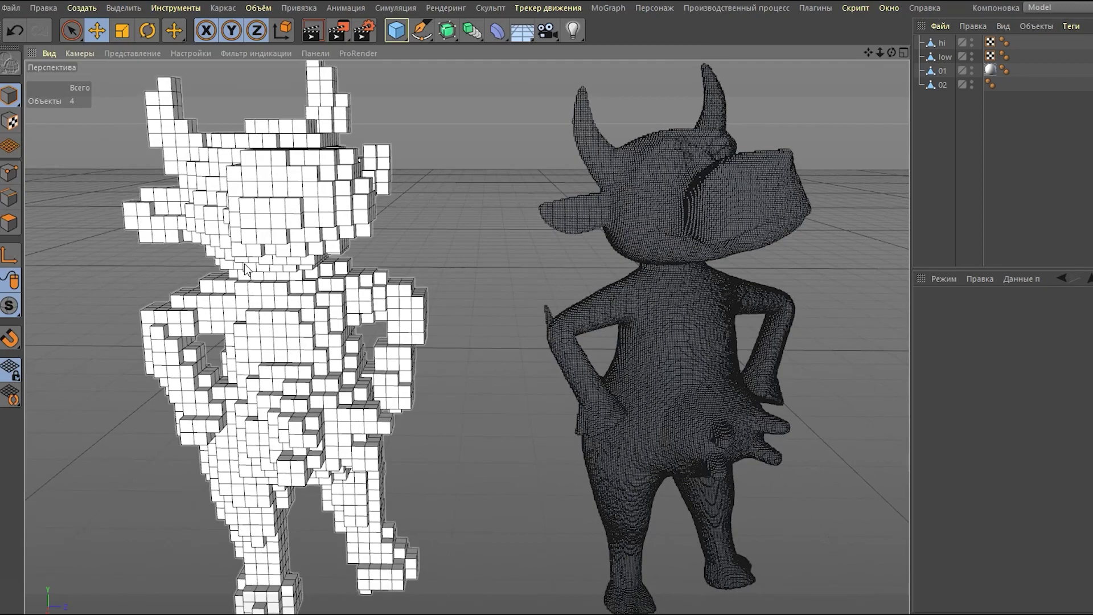
pyautogui.moveTo(624, 323)
pyautogui.keyDown('alt'); pyautogui.mouseDown()
pyautogui.moveTo(460, 312)
pyautogui.moveTo(485, 310)
pyautogui.moveTo(320, 194)
pyautogui.moveTo(316, 214)
pyautogui.moveTo(440, 193)
pyautogui.moveTo(285, 223)
pyautogui.moveTo(306, 221)
pyautogui.mouseUp(); pyautogui.keyUp('alt')
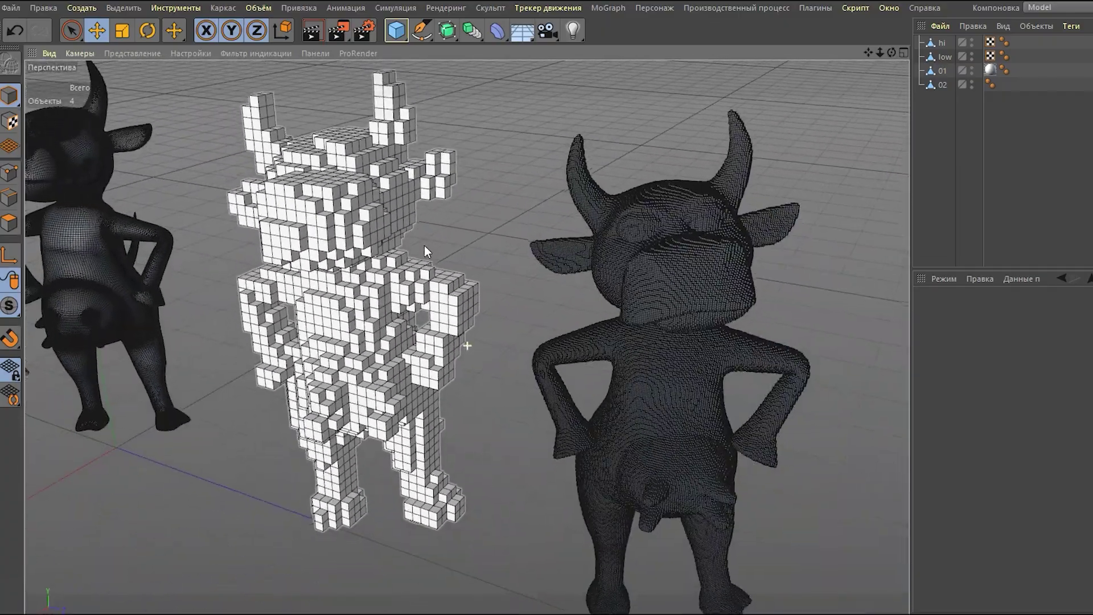
pyautogui.scroll(3, 595, 249)
pyautogui.scroll(4, 536, 234)
pyautogui.scroll(2, 542, 225)
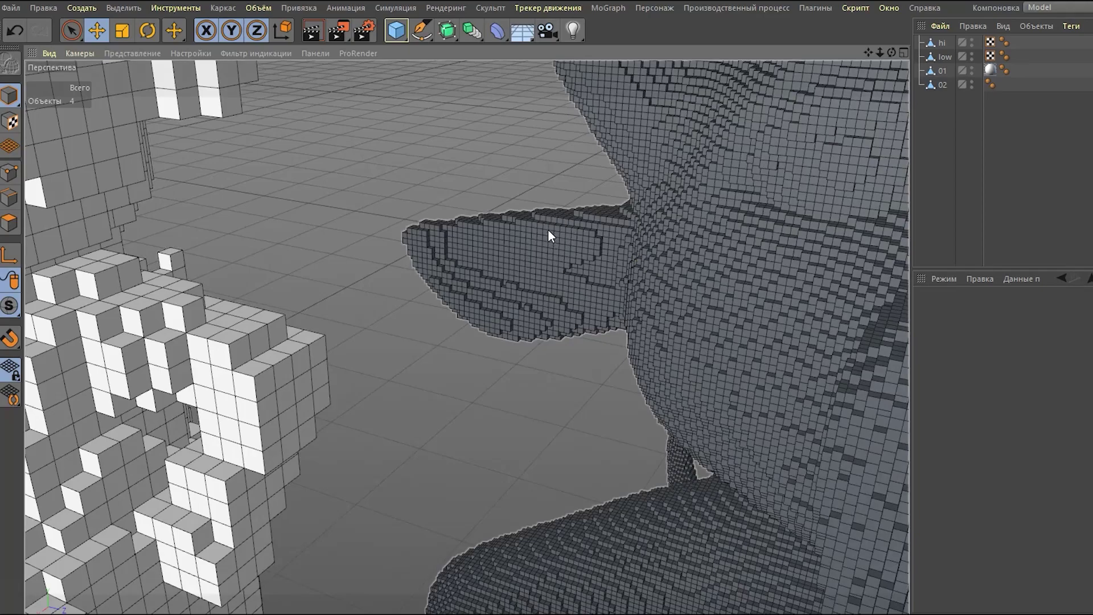
pyautogui.scroll(-2, 530, 251)
pyautogui.scroll(-4, 514, 271)
pyautogui.scroll(4, 327, 203)
pyautogui.moveTo(327, 203)
pyautogui.keyDown('alt'); pyautogui.mouseDown()
pyautogui.moveTo(416, 215)
pyautogui.moveTo(274, 298)
pyautogui.mouseUp(); pyautogui.keyUp('alt')
pyautogui.scroll(4, 526, 149)
pyautogui.scroll(-3, 528, 144)
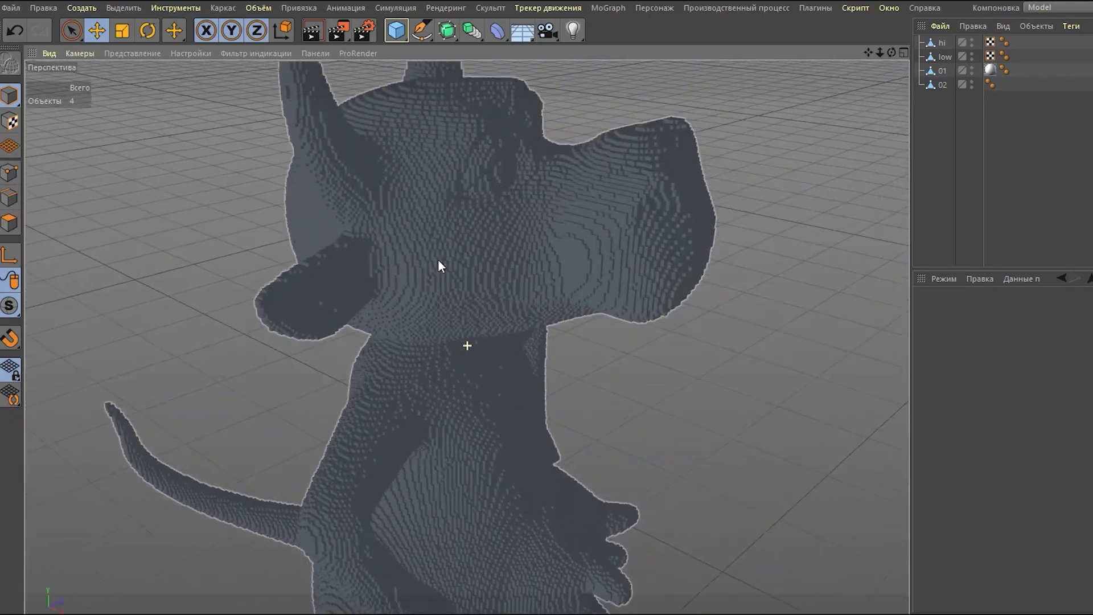
pyautogui.keyDown('alt'); pyautogui.moveTo(440, 264); pyautogui.dragTo(340, 208); pyautogui.keyUp('alt')
pyautogui.scroll(3, 457, 201)
pyautogui.moveTo(457, 197)
pyautogui.keyDown('alt'); pyautogui.mouseDown()
pyautogui.moveTo(310, 219)
pyautogui.moveTo(289, 210)
pyautogui.mouseUp(); pyautogui.keyUp('alt')
pyautogui.scroll(-5, 322, 188)
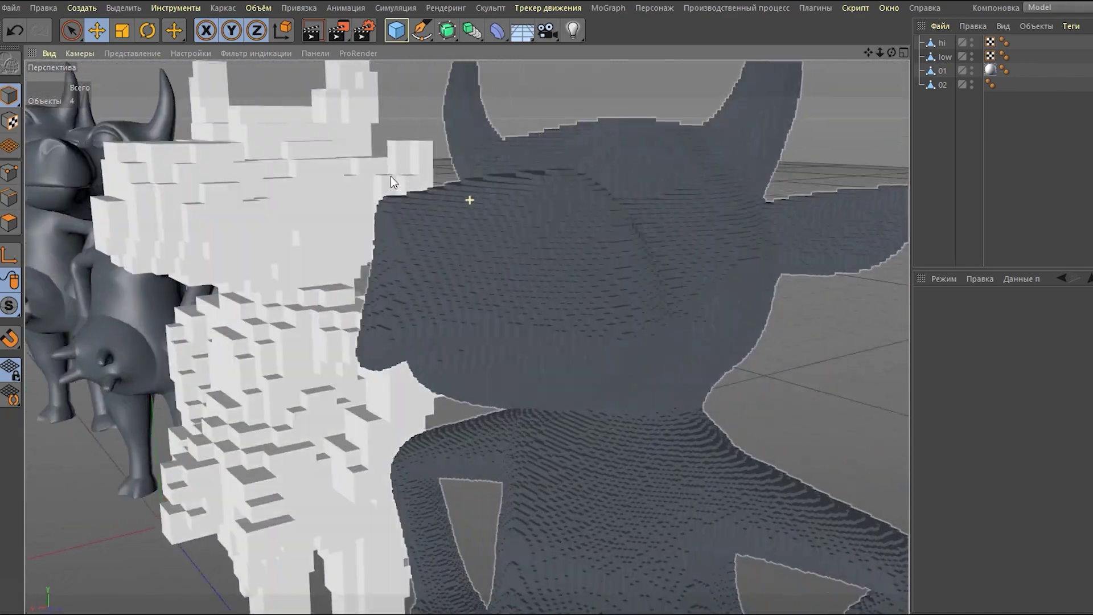
pyautogui.scroll(5, 357, 245)
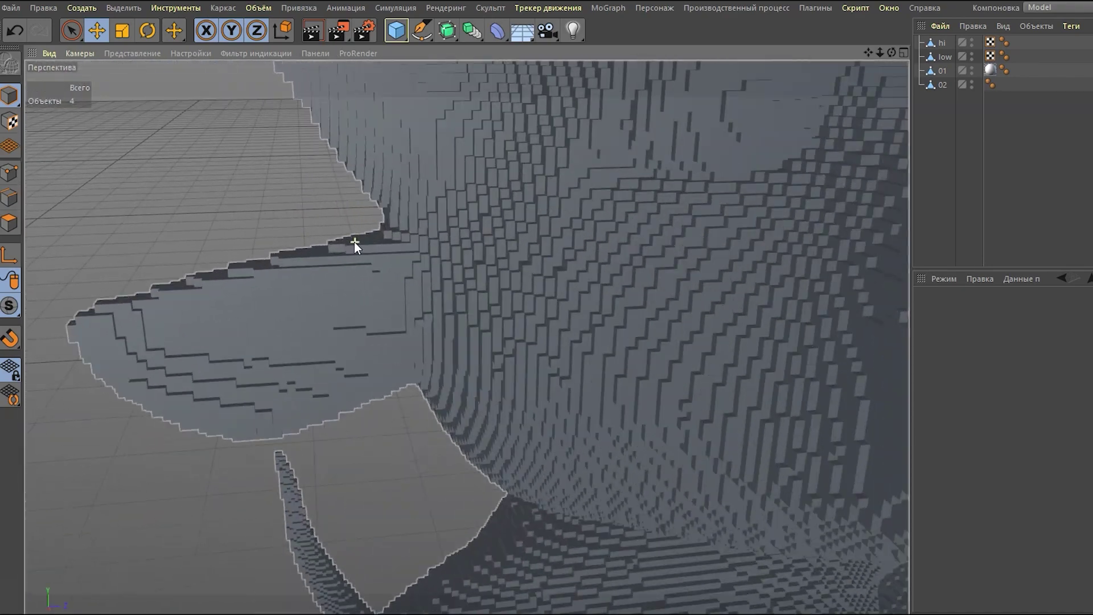
pyautogui.scroll(-3, 354, 241)
pyautogui.scroll(-5, 354, 279)
pyautogui.scroll(-1, 351, 296)
pyautogui.moveTo(350, 296)
pyautogui.keyDown('alt'); pyautogui.mouseDown()
pyautogui.moveTo(438, 239)
pyautogui.moveTo(370, 268)
pyautogui.moveTo(440, 212)
pyautogui.moveTo(490, 199)
pyautogui.moveTo(200, 207)
pyautogui.moveTo(388, 218)
pyautogui.moveTo(520, 200)
pyautogui.mouseUp(); pyautogui.keyUp('alt')
pyautogui.scroll(3, 463, 205)
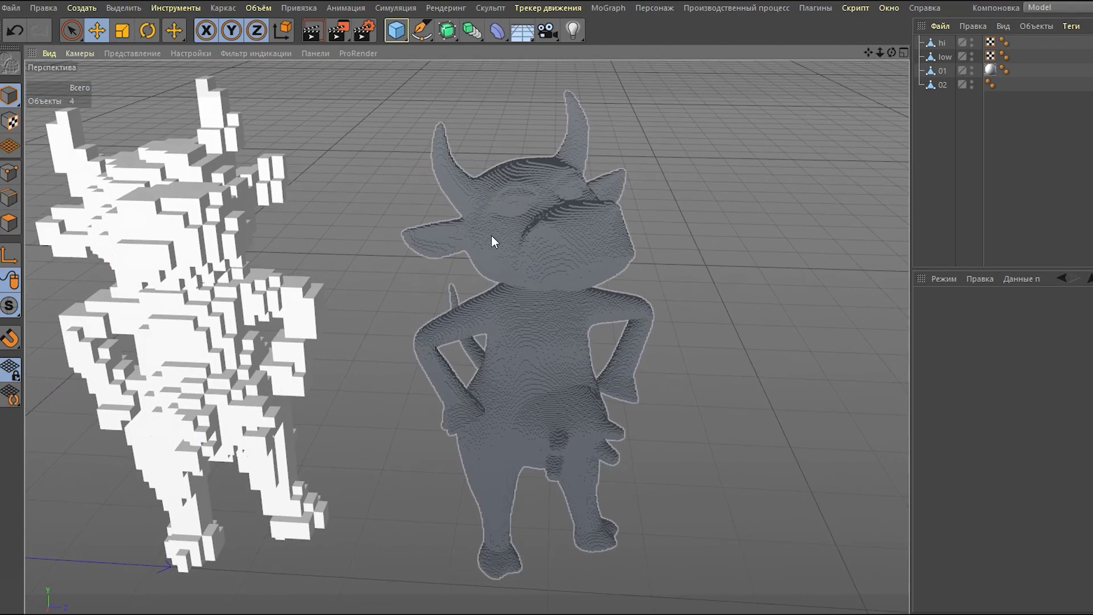
pyautogui.scroll(-3, 479, 255)
pyautogui.scroll(2, 395, 228)
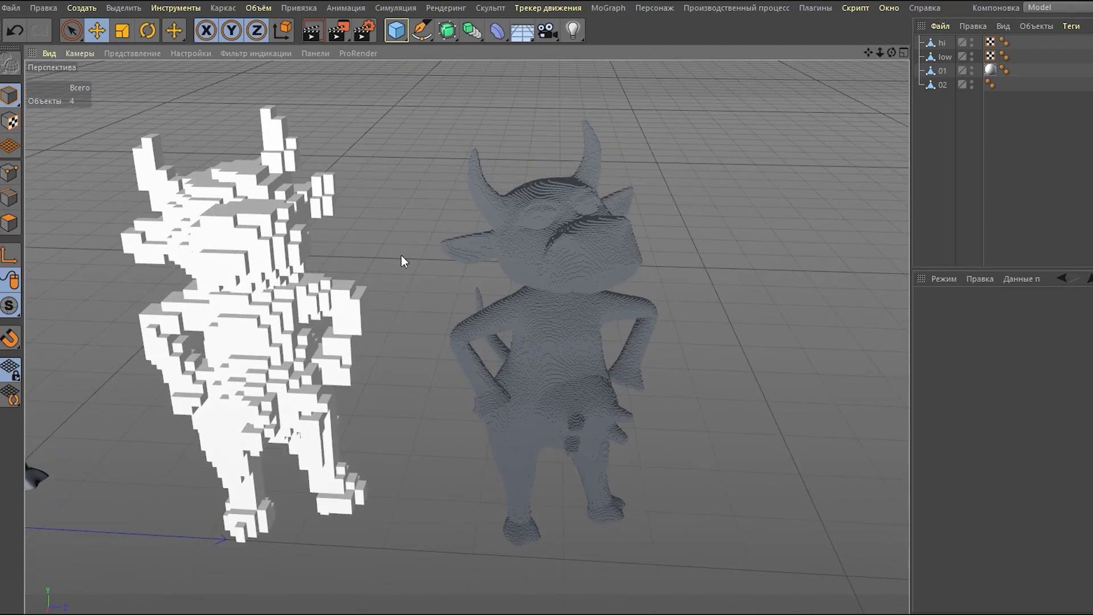
pyautogui.moveTo(400, 261)
pyautogui.keyDown('alt'); pyautogui.mouseDown()
pyautogui.moveTo(408, 240)
pyautogui.moveTo(354, 242)
pyautogui.moveTo(370, 231)
pyautogui.mouseUp(); pyautogui.keyUp('alt')
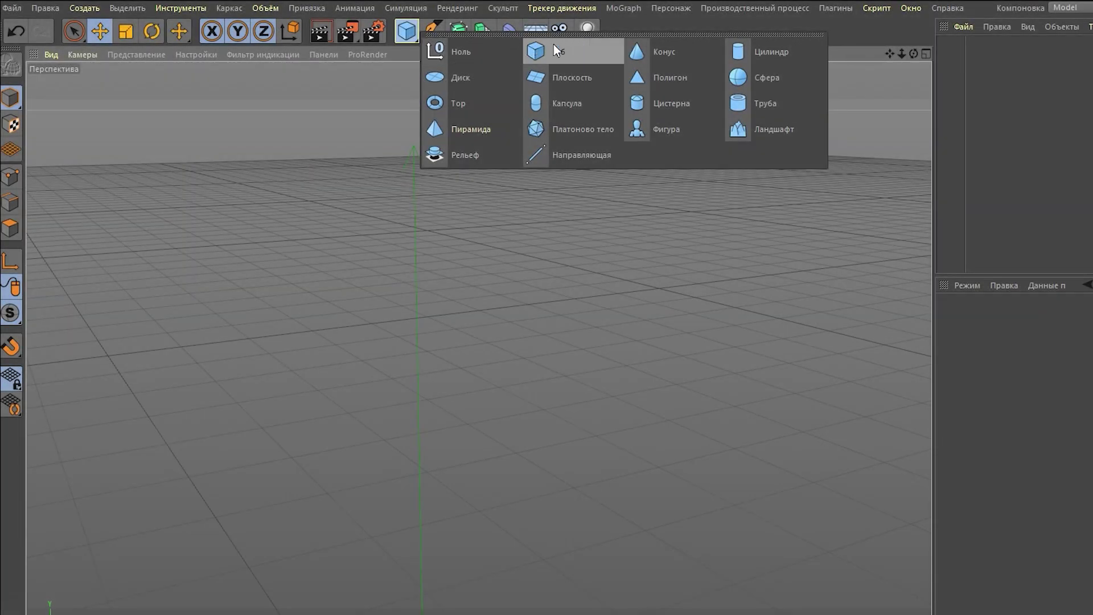
# Add a Куб and a Сфера primitive to the empty scene
pyautogui.click(553, 44)
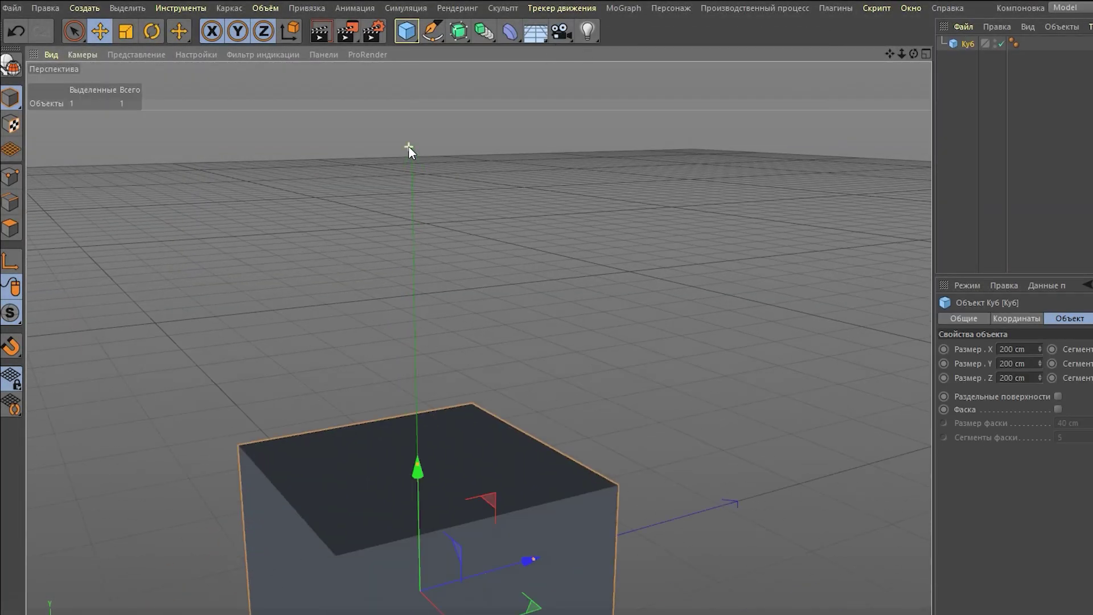
pyautogui.scroll(-3, 436, 307)
pyautogui.scroll(-2, 467, 205)
pyautogui.click(412, 39)
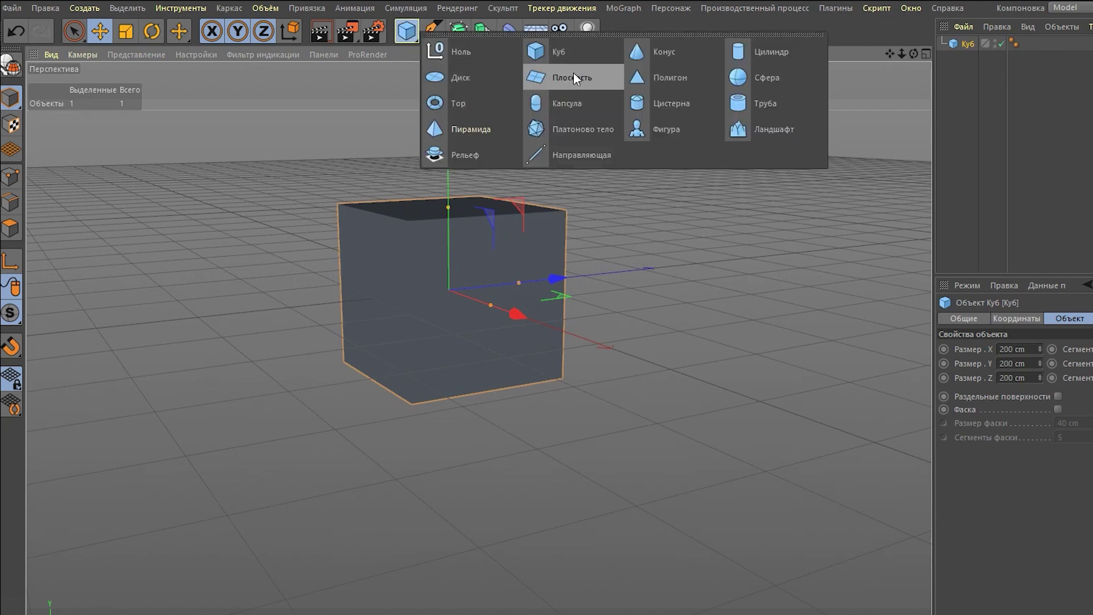
pyautogui.click(689, 127)
pyautogui.moveTo(689, 127)
pyautogui.keyDown('alt'); pyautogui.mouseDown()
pyautogui.moveTo(466, 136)
pyautogui.moveTo(406, 205)
pyautogui.moveTo(460, 347)
pyautogui.moveTo(271, 233)
pyautogui.moveTo(413, 283)
pyautogui.moveTo(530, 260)
pyautogui.mouseUp(); pyautogui.keyUp('alt')
pyautogui.scroll(2, 416, 282)
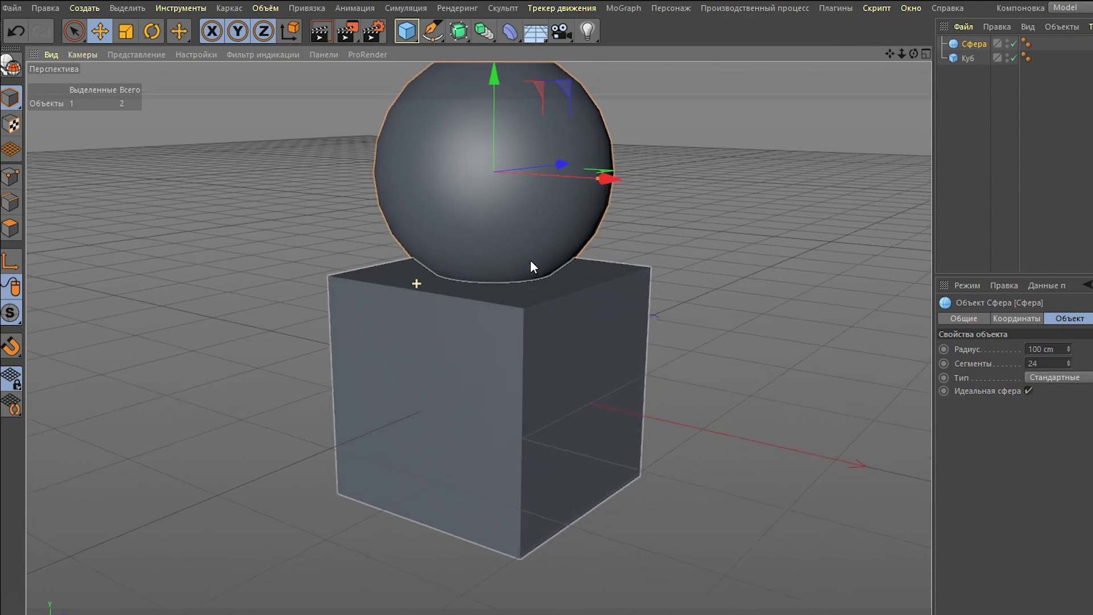
# Show wireframe lines and raise the sphere on Y above the cube, then select the cube
pyautogui.click(125, 56)
pyautogui.click(169, 94)
pyautogui.moveTo(353, 213)
pyautogui.keyDown('alt'); pyautogui.mouseDown()
pyautogui.moveTo(439, 309)
pyautogui.moveTo(457, 347)
pyautogui.mouseUp(); pyautogui.keyUp('alt')
pyautogui.moveTo(460, 202)
pyautogui.keyDown('alt'); pyautogui.mouseDown()
pyautogui.moveTo(443, 310)
pyautogui.moveTo(503, 265)
pyautogui.mouseUp(); pyautogui.keyUp('alt')
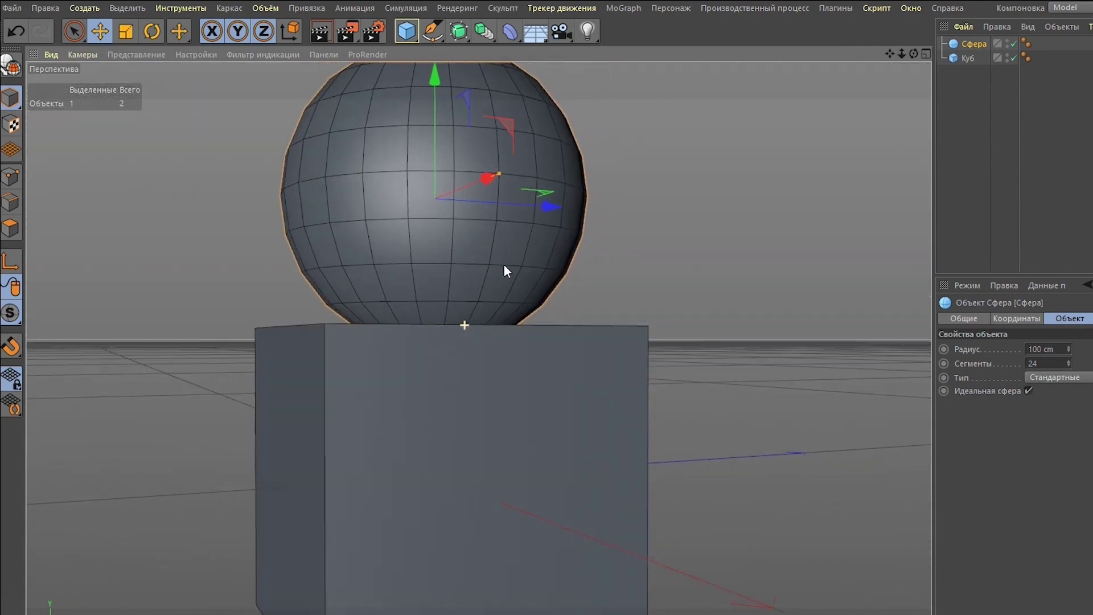
pyautogui.scroll(-2, 504, 264)
pyautogui.moveTo(446, 138)
pyautogui.mouseDown()
pyautogui.moveTo(442, 96)
pyautogui.moveTo(435, 313)
pyautogui.mouseUp()
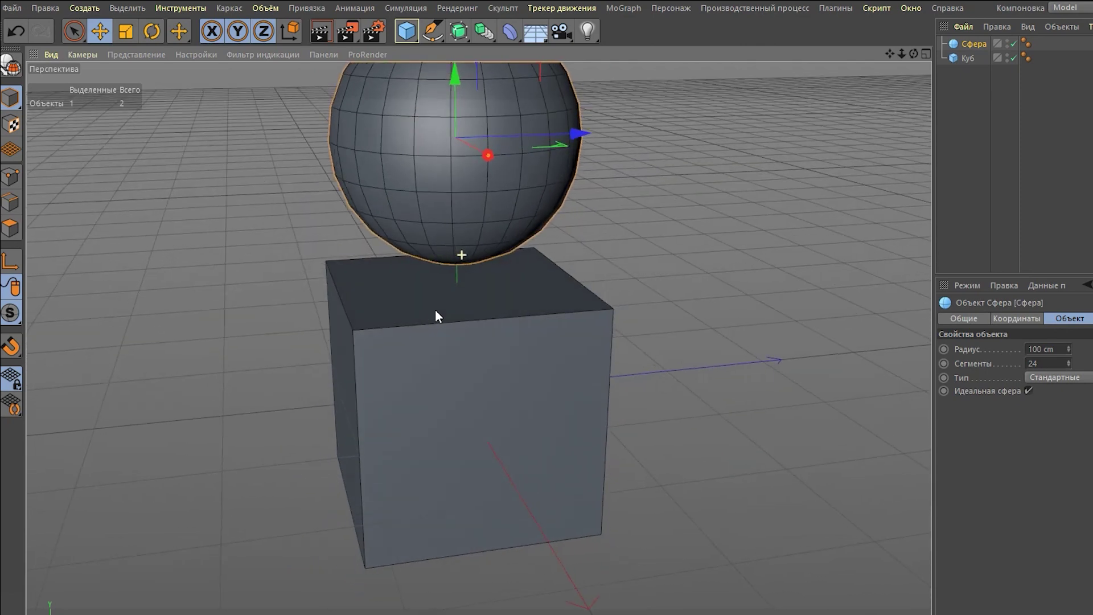
pyautogui.click(480, 363)
pyautogui.moveTo(480, 364)
pyautogui.keyDown('alt'); pyautogui.mouseDown()
pyautogui.moveTo(462, 231)
pyautogui.moveTo(463, 248)
pyautogui.mouseUp(); pyautogui.keyUp('alt')
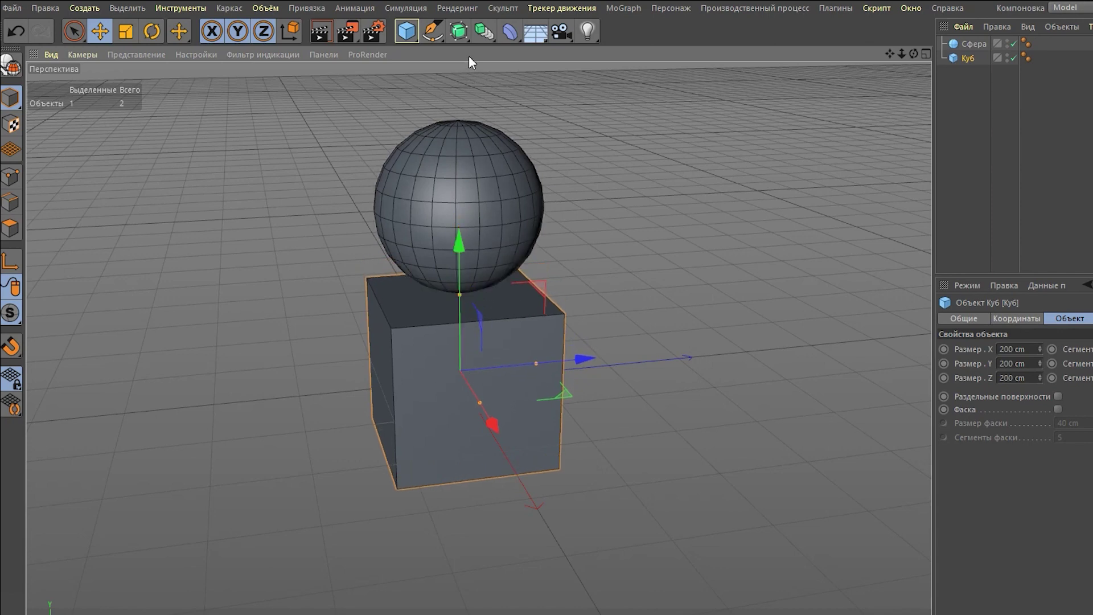
pyautogui.click(488, 36)
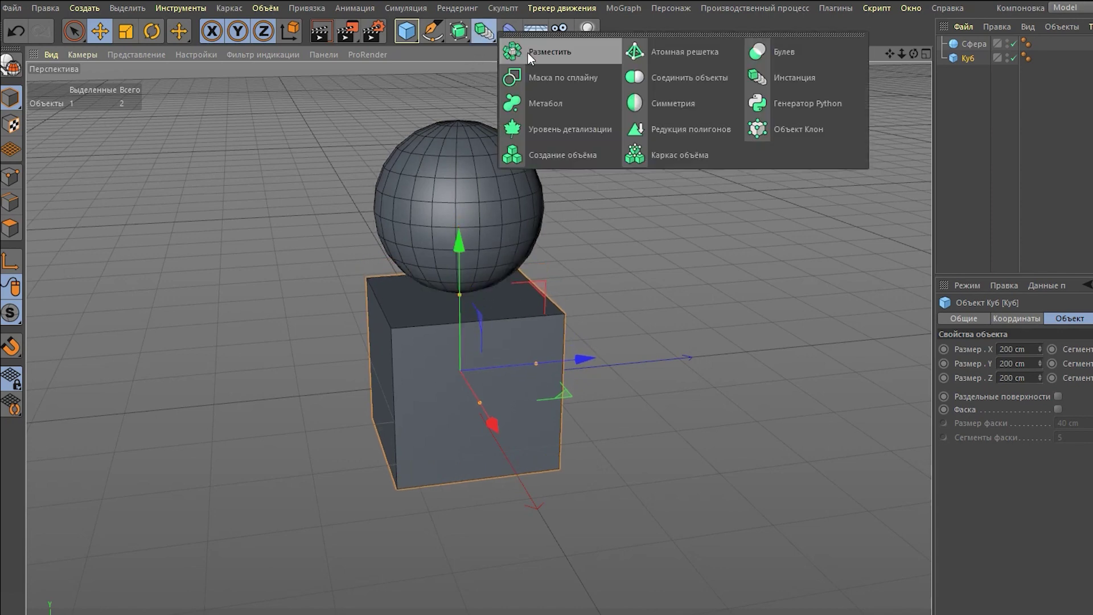
pyautogui.click(559, 157)
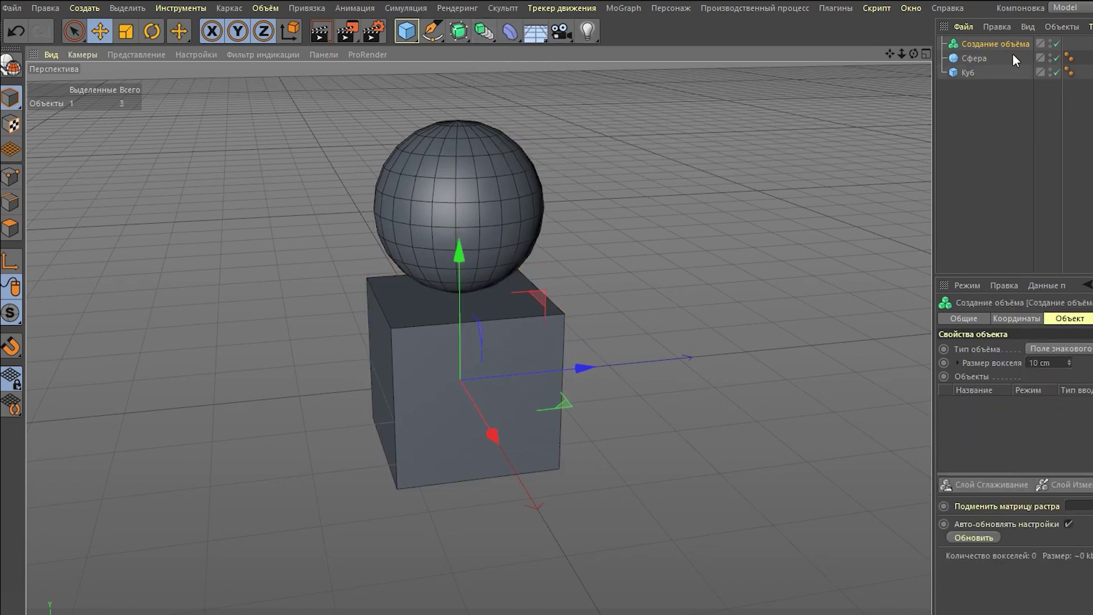
pyautogui.click(977, 59)
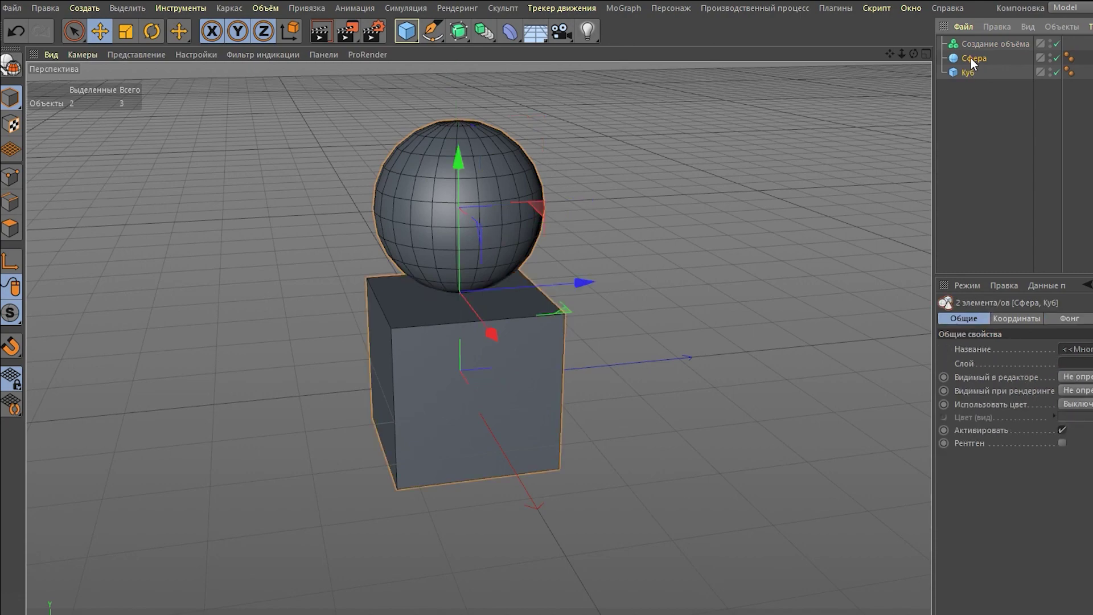
pyautogui.moveTo(982, 43); pyautogui.dragTo(984, 42)
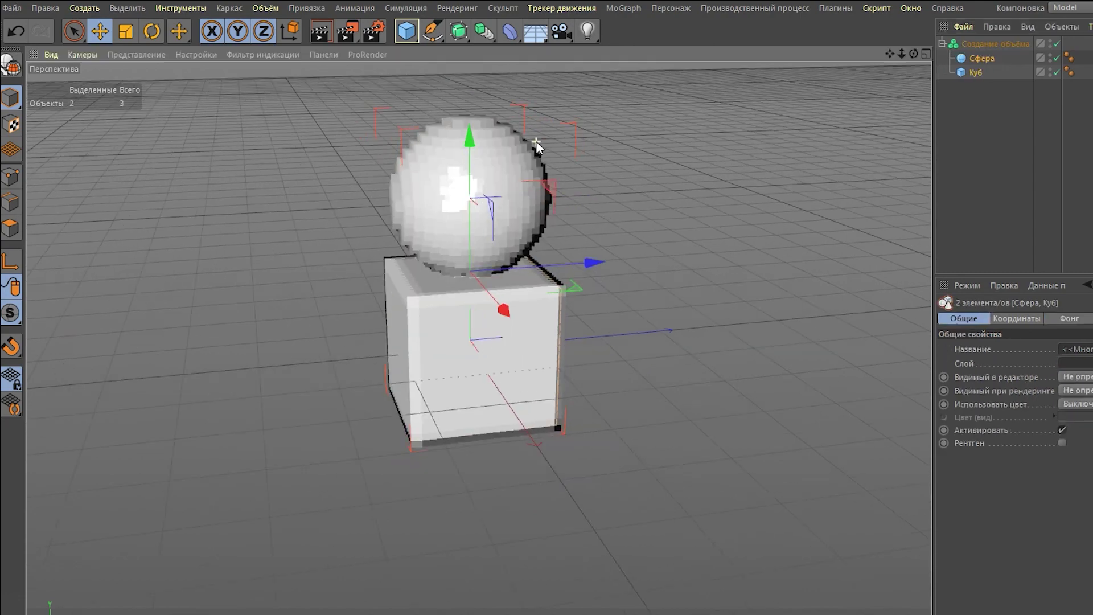
pyautogui.scroll(-3, 670, 115)
pyautogui.moveTo(670, 115)
pyautogui.keyDown('alt'); pyautogui.mouseDown()
pyautogui.moveTo(501, 106)
pyautogui.moveTo(641, 110)
pyautogui.mouseUp(); pyautogui.keyUp('alt')
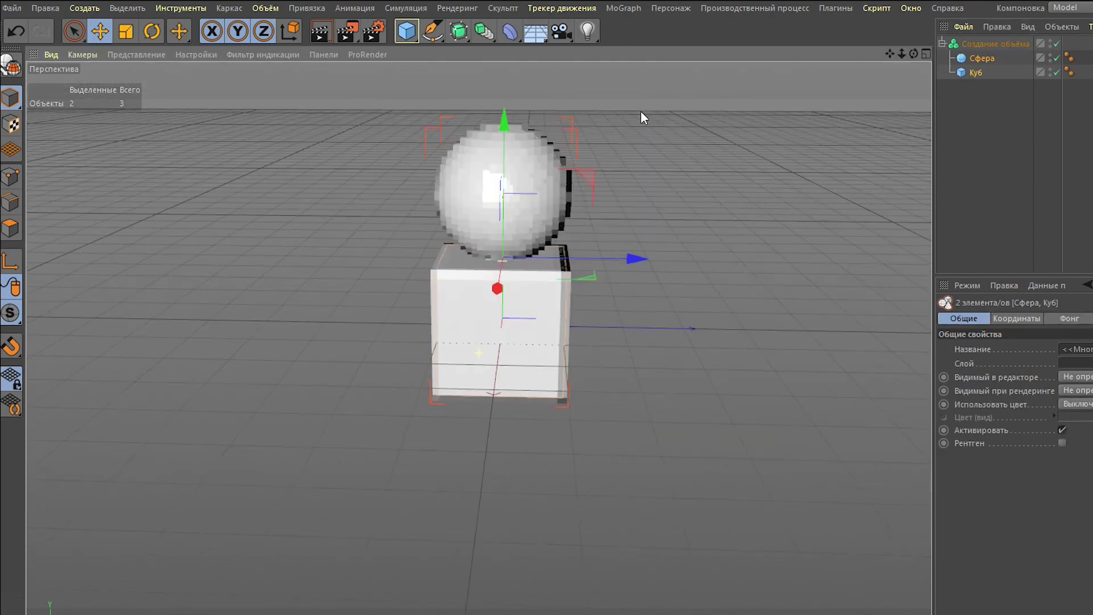
pyautogui.scroll(2, 516, 213)
pyautogui.scroll(2, 535, 213)
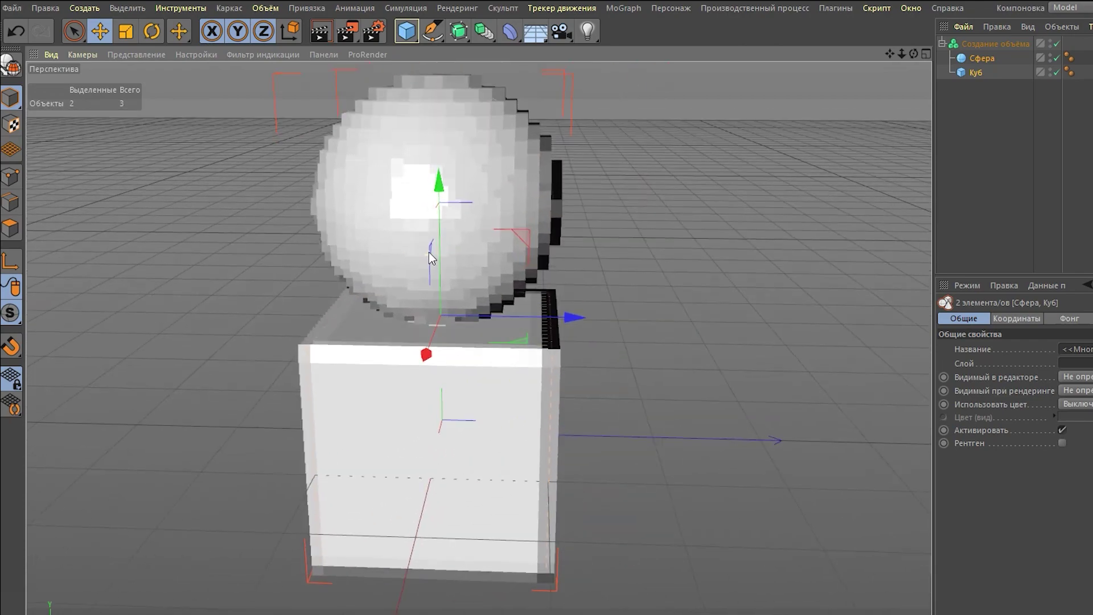
pyautogui.scroll(4, 580, 199)
pyautogui.scroll(-3, 579, 200)
pyautogui.moveTo(588, 204)
pyautogui.keyDown('alt'); pyautogui.mouseDown()
pyautogui.moveTo(441, 249)
pyautogui.moveTo(389, 230)
pyautogui.mouseUp(); pyautogui.keyUp('alt')
pyautogui.keyDown('alt'); pyautogui.moveTo(548, 332); pyautogui.dragTo(542, 293); pyautogui.keyUp('alt')
pyautogui.scroll(2, 488, 195)
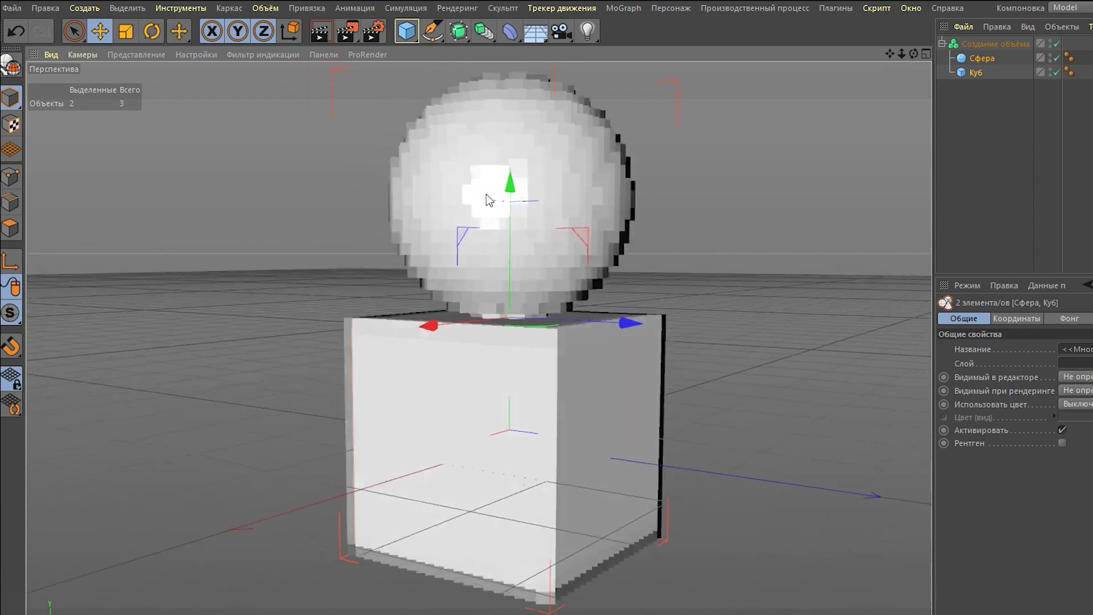
pyautogui.scroll(2, 592, 156)
pyautogui.scroll(2, 593, 157)
pyautogui.click(136, 55)
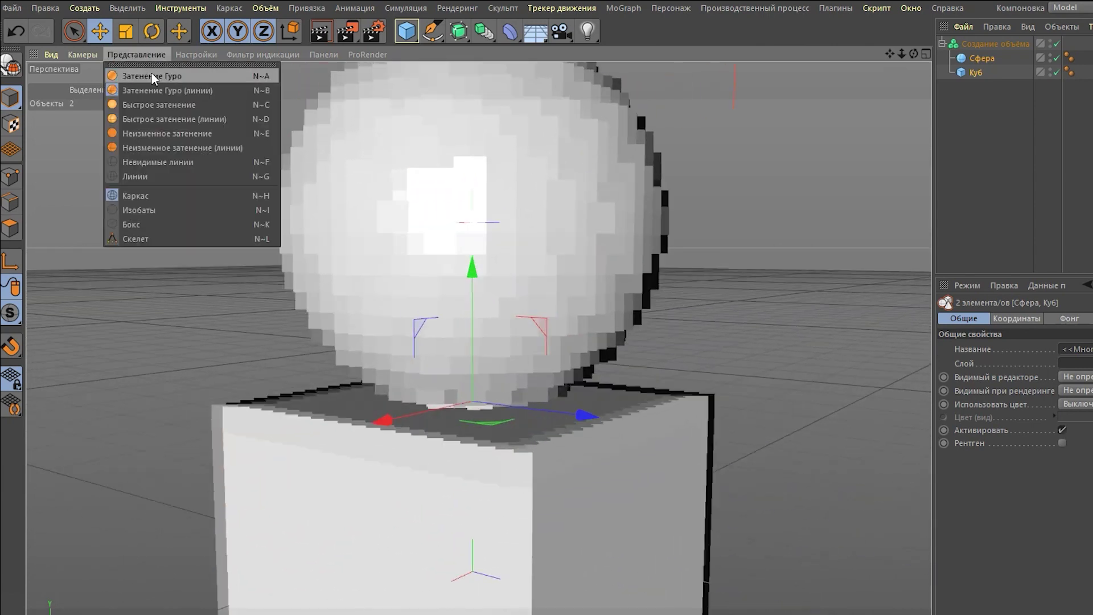
pyautogui.click(151, 80)
pyautogui.click(136, 54)
pyautogui.click(141, 93)
pyautogui.scroll(-2, 579, 307)
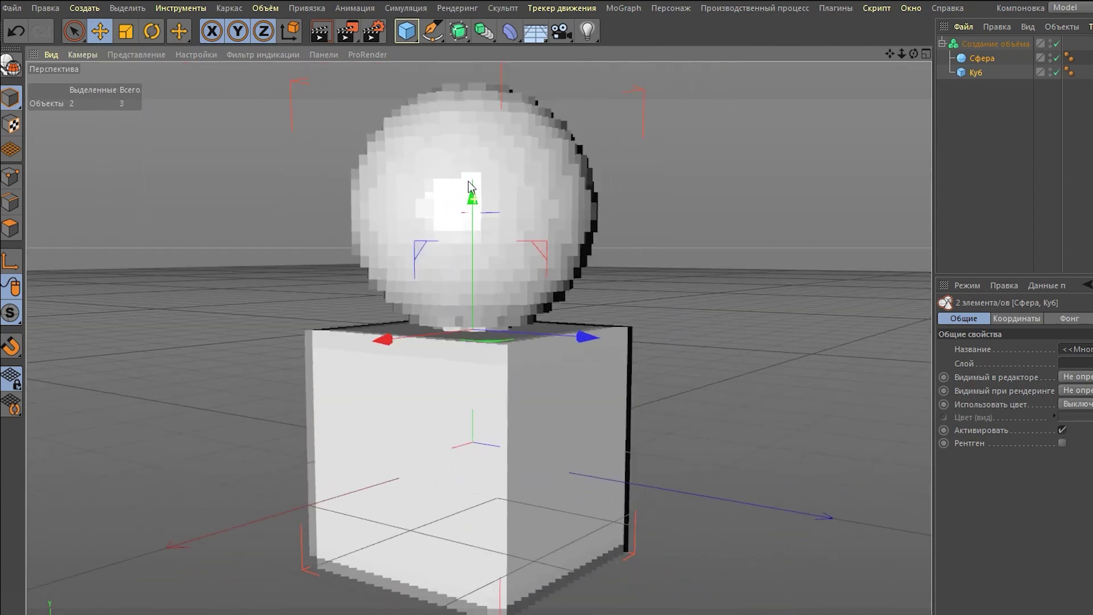
pyautogui.scroll(-3, 578, 307)
pyautogui.scroll(2, 531, 163)
pyautogui.scroll(2, 517, 145)
pyautogui.scroll(2, 404, 148)
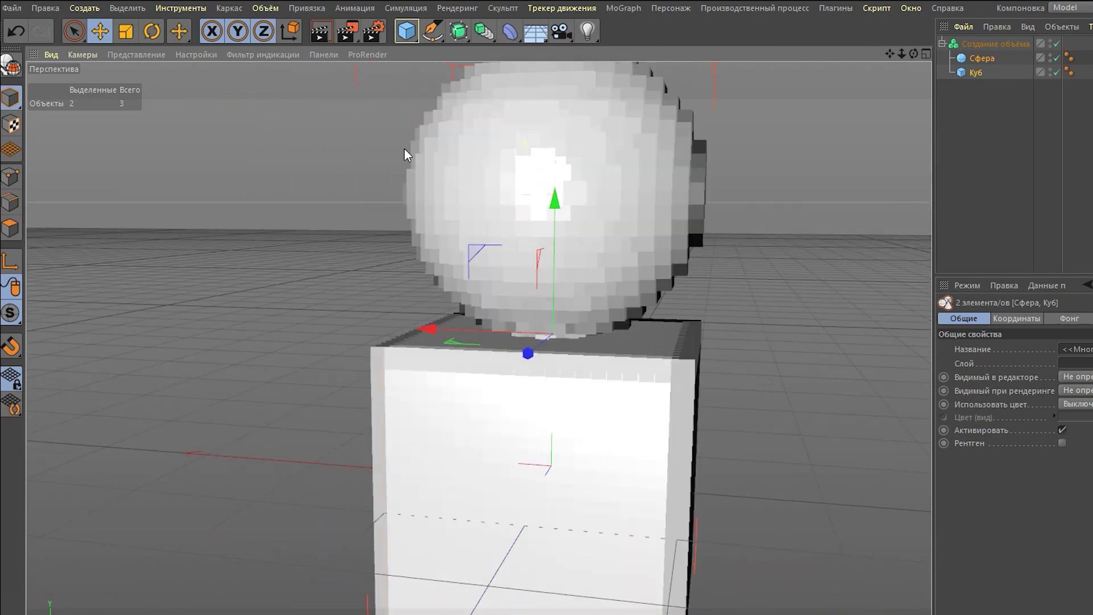
pyautogui.scroll(2, 512, 153)
pyautogui.moveTo(512, 152)
pyautogui.keyDown('alt'); pyautogui.mouseDown()
pyautogui.moveTo(515, 163)
pyautogui.moveTo(795, 206)
pyautogui.mouseUp(); pyautogui.keyUp('alt')
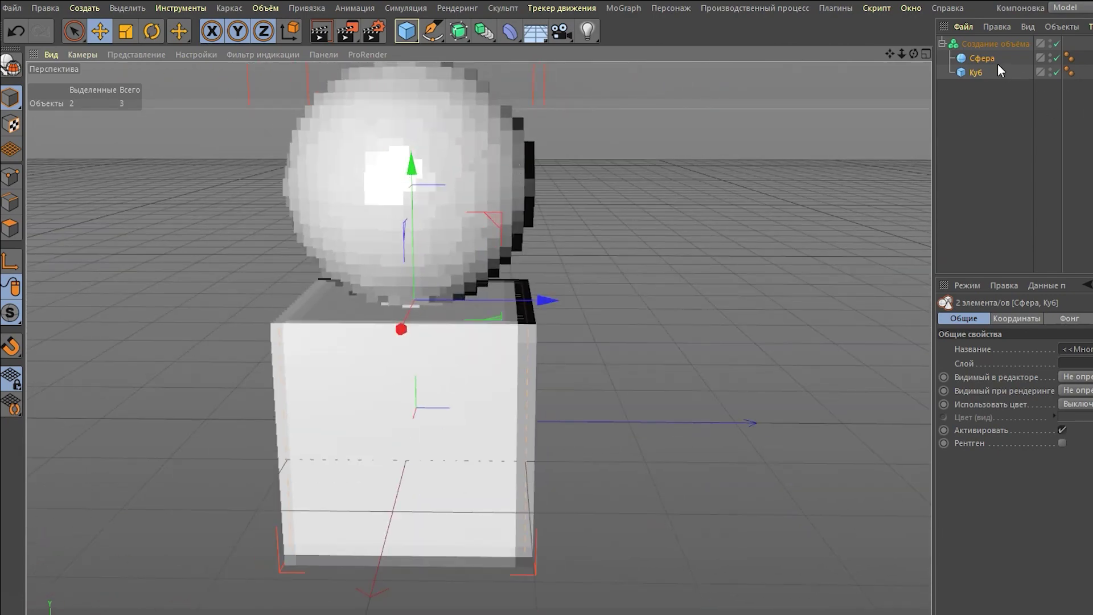
pyautogui.click(518, 225)
pyautogui.scroll(-2, 518, 224)
# Lower the sphere on Y so it sinks into the top of the cube
pyautogui.moveTo(456, 84)
pyautogui.mouseDown()
pyautogui.moveTo(460, 166)
pyautogui.moveTo(457, 155)
pyautogui.moveTo(597, 274)
pyautogui.moveTo(542, 253)
pyautogui.moveTo(520, 284)
pyautogui.moveTo(611, 261)
pyautogui.mouseUp()
pyautogui.moveTo(555, 301)
pyautogui.keyDown('alt'); pyautogui.mouseDown()
pyautogui.moveTo(484, 241)
pyautogui.moveTo(515, 206)
pyautogui.moveTo(500, 193)
pyautogui.mouseUp(); pyautogui.keyUp('alt')
pyautogui.scroll(2, 496, 192)
pyautogui.scroll(-4, 496, 192)
pyautogui.scroll(-2, 828, 138)
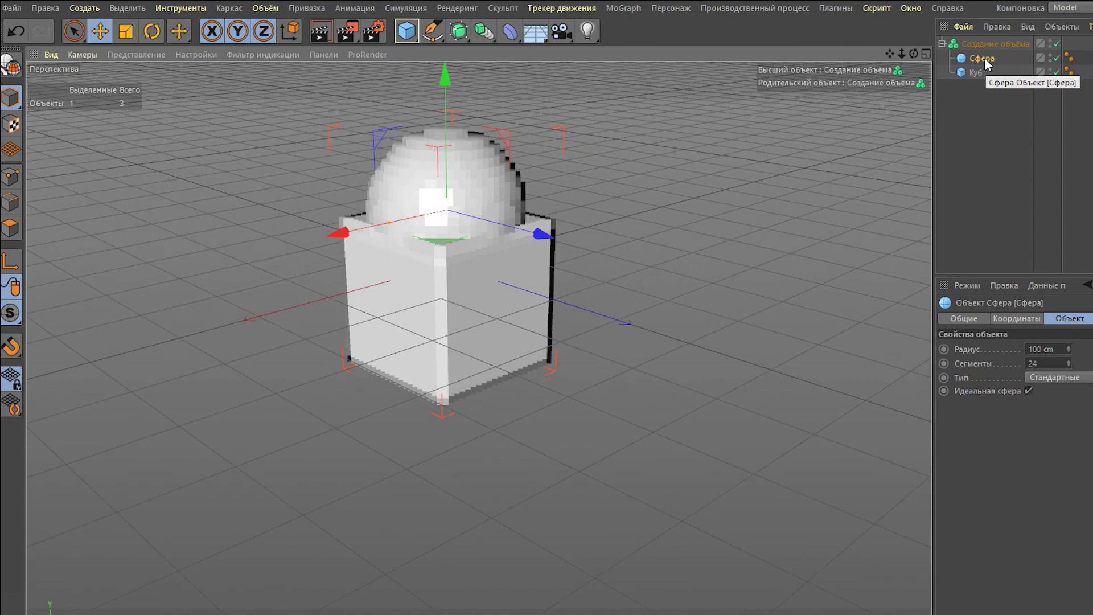
pyautogui.moveTo(477, 169)
pyautogui.keyDown('alt'); pyautogui.mouseDown()
pyautogui.moveTo(336, 163)
pyautogui.moveTo(467, 156)
pyautogui.moveTo(552, 172)
pyautogui.mouseUp(); pyautogui.keyUp('alt')
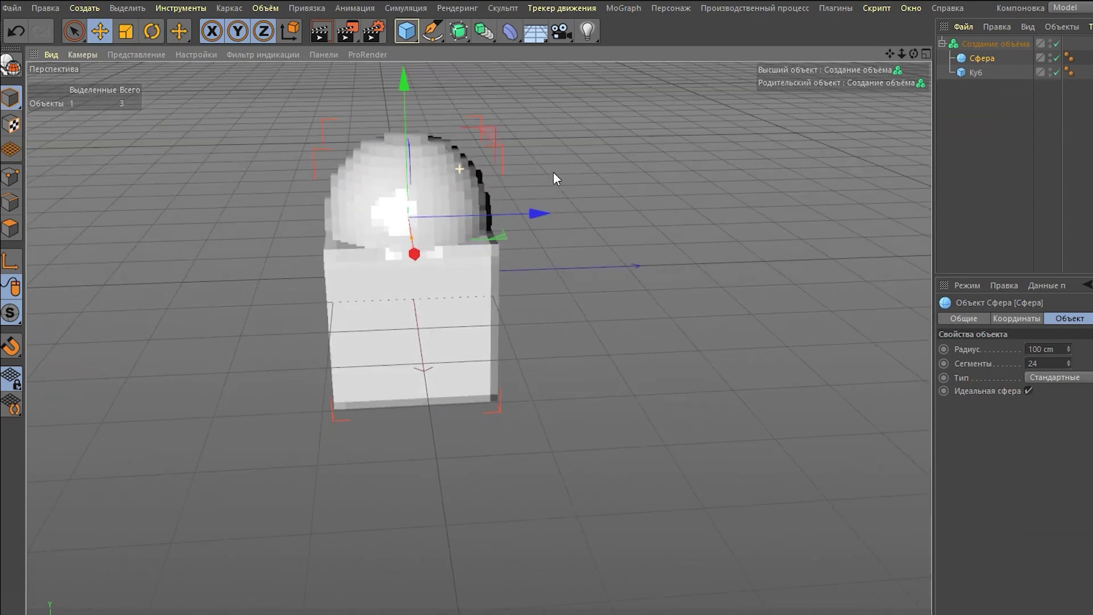
pyautogui.scroll(2, 406, 222)
pyautogui.scroll(2, 405, 222)
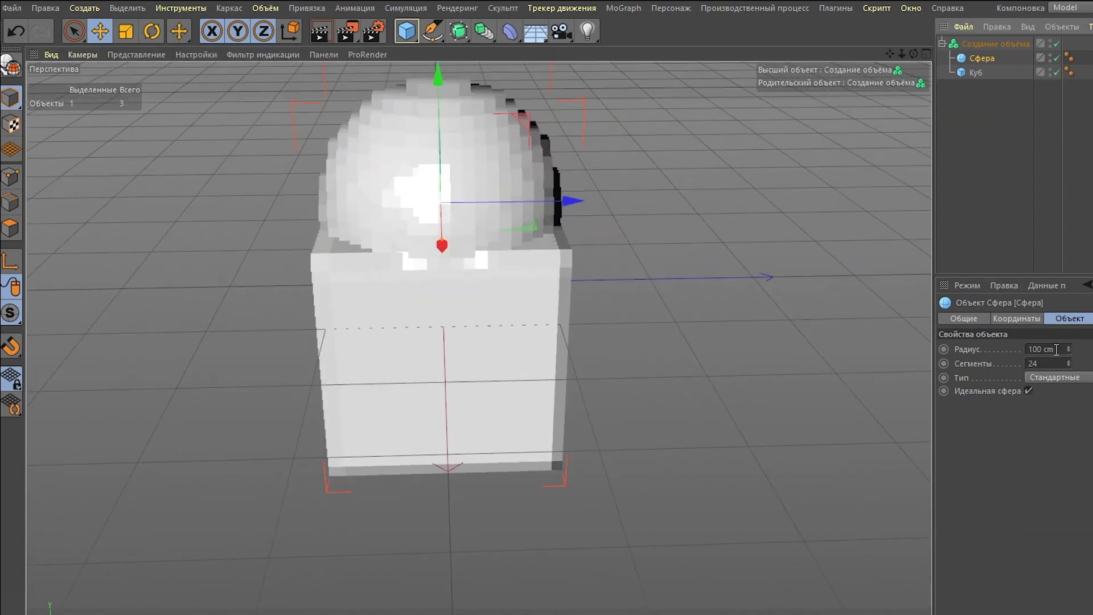
# Raise the sphere's segments to 29 and slightly reduce its radius
pyautogui.moveTo(1069, 361); pyautogui.dragTo(1068, 353)
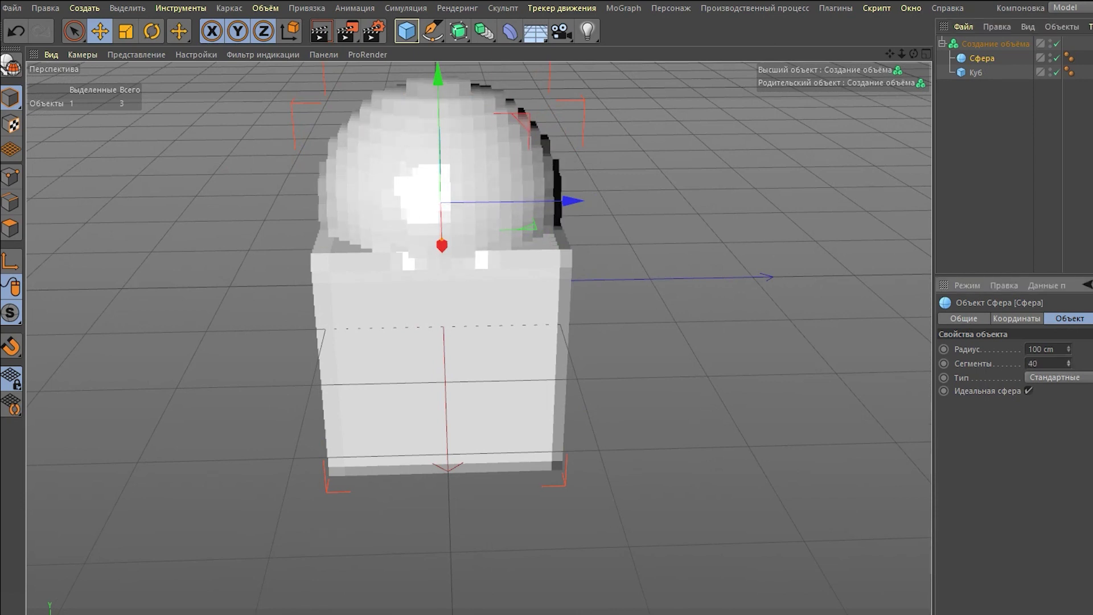
pyautogui.scroll(3, 426, 117)
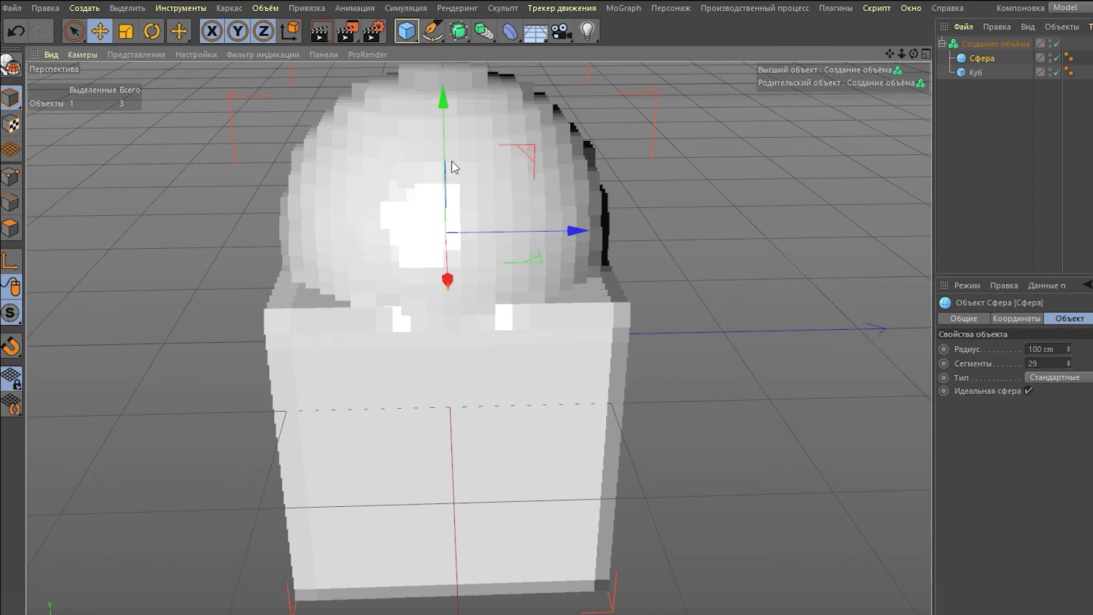
pyautogui.keyDown('alt'); pyautogui.moveTo(452, 161); pyautogui.dragTo(408, 181); pyautogui.keyUp('alt')
pyautogui.moveTo(1069, 349); pyautogui.dragTo(1069, 359)
pyautogui.scroll(-3, 512, 406)
pyautogui.click(513, 406)
pyautogui.moveTo(512, 406)
pyautogui.keyDown('alt'); pyautogui.mouseDown()
pyautogui.moveTo(524, 285)
pyautogui.moveTo(536, 344)
pyautogui.moveTo(434, 367)
pyautogui.mouseUp(); pyautogui.keyUp('alt')
# Select Создание объёма, widen the Attributes panel and enable the sphere and cube inputs
pyautogui.click(995, 44)
pyautogui.moveTo(934, 274); pyautogui.dragTo(720, 243)
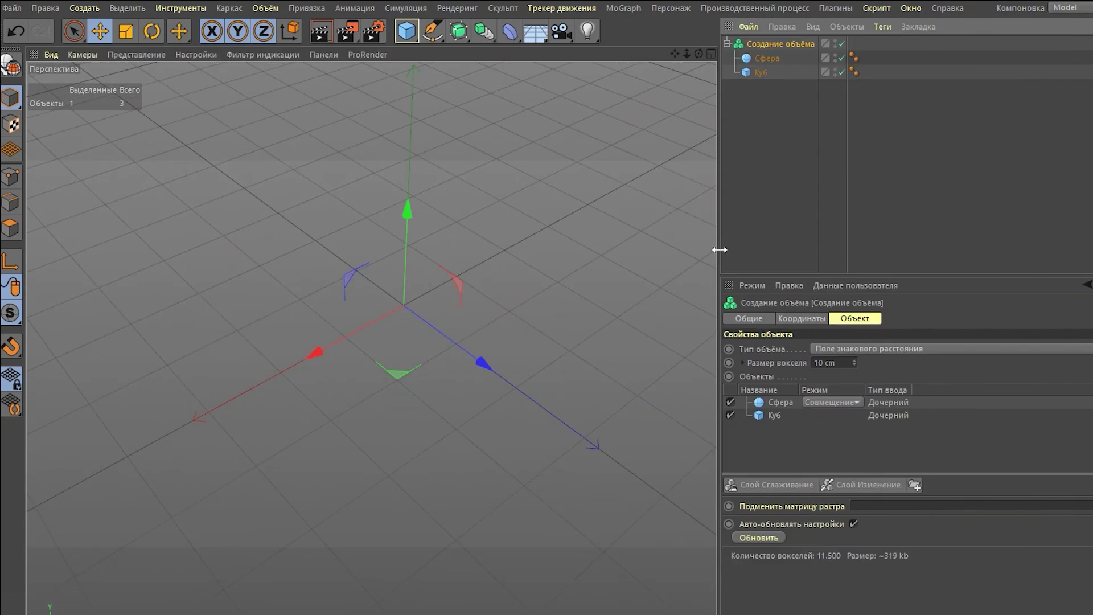
pyautogui.click(730, 415)
pyautogui.click(730, 402)
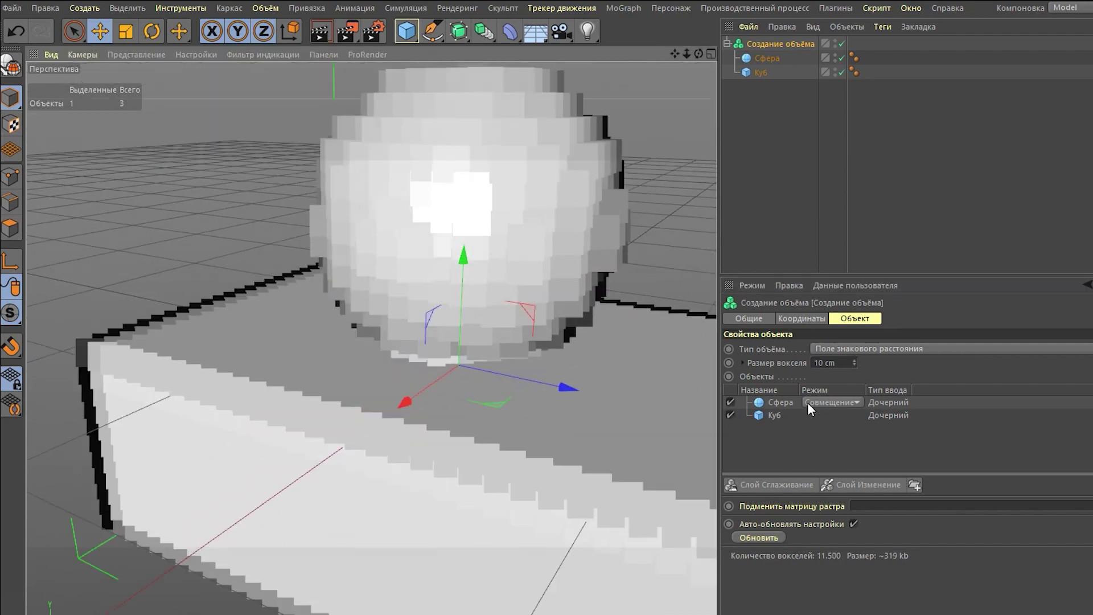
pyautogui.scroll(-5, 412, 179)
pyautogui.moveTo(412, 178)
pyautogui.keyDown('alt'); pyautogui.mouseDown()
pyautogui.moveTo(448, 226)
pyautogui.moveTo(381, 272)
pyautogui.mouseUp(); pyautogui.keyUp('alt')
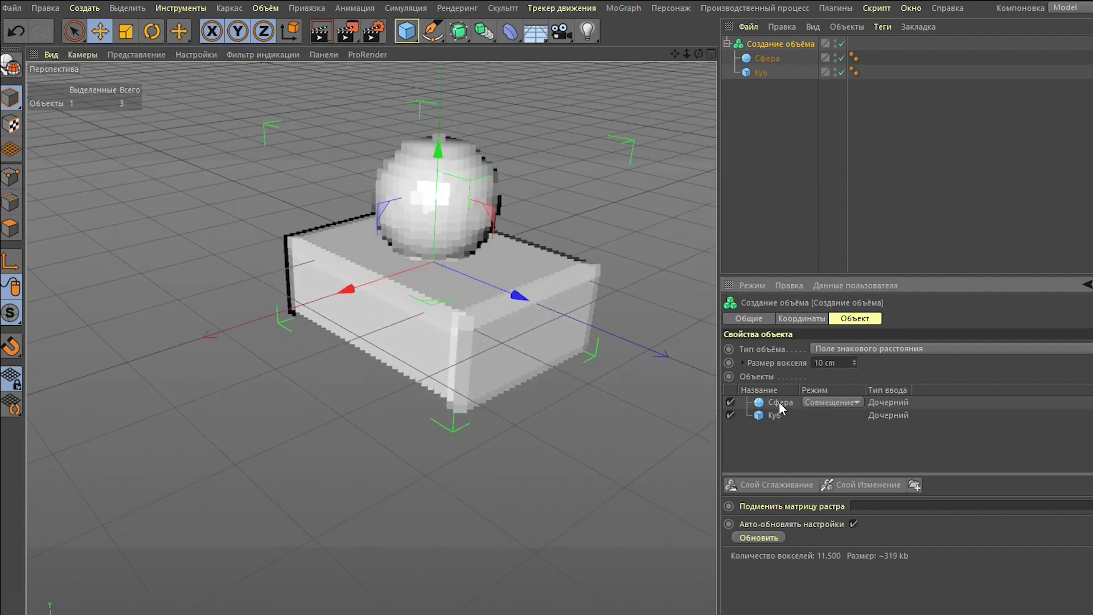
# Set the sphere's combine mode to Вычитание and lower it to cut into the box
pyautogui.click(854, 402)
pyautogui.click(842, 431)
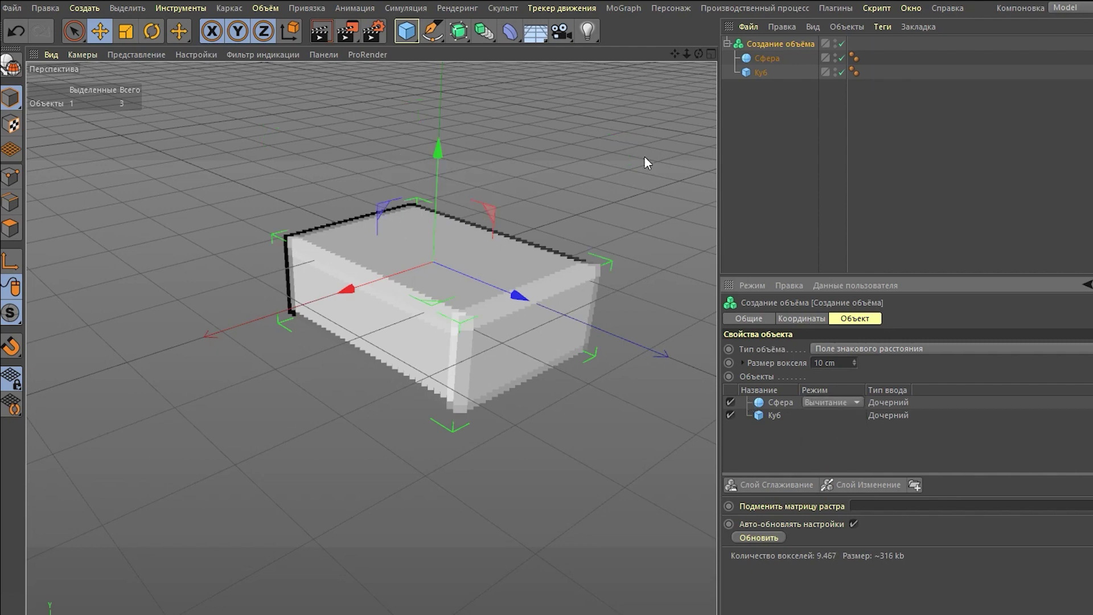
pyautogui.click(767, 58)
pyautogui.moveTo(439, 83); pyautogui.dragTo(433, 176)
pyautogui.scroll(5, 416, 189)
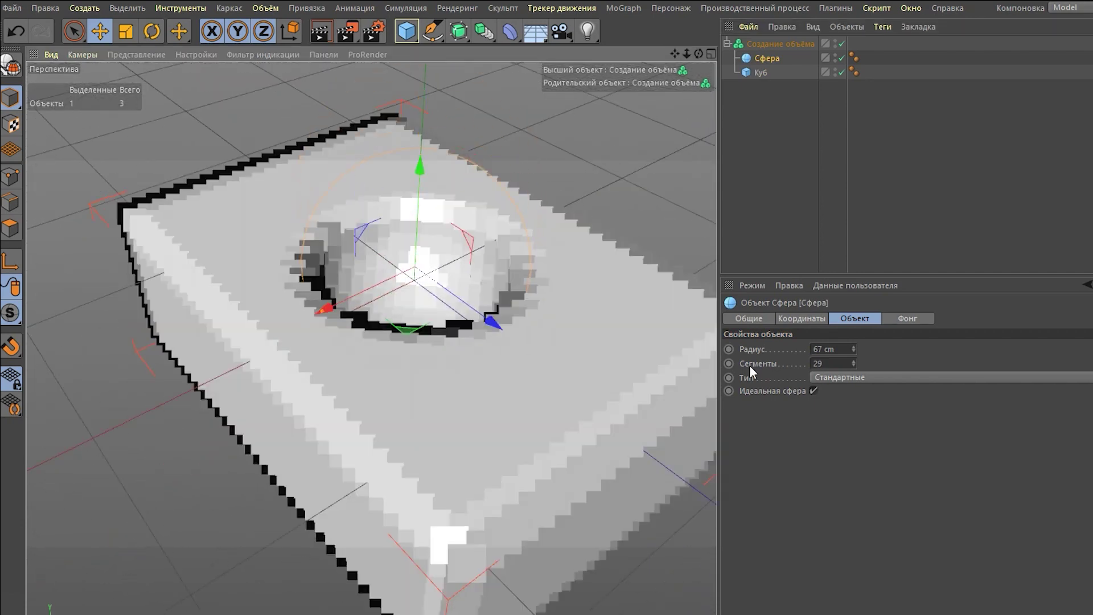
pyautogui.click(837, 377)
# Switch the sphere back to Совмещение in Создание объёма so it forms a dome
pyautogui.click(780, 44)
pyautogui.click(831, 402)
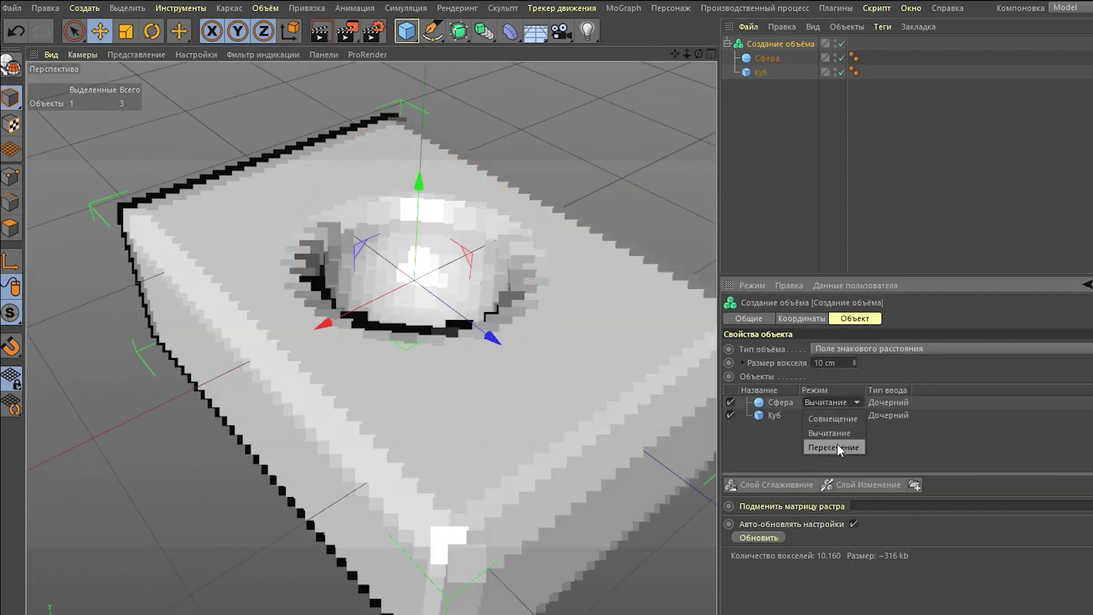
pyautogui.scroll(-5, 390, 347)
pyautogui.moveTo(390, 347)
pyautogui.keyDown('alt'); pyautogui.mouseDown()
pyautogui.moveTo(455, 177)
pyautogui.moveTo(330, 319)
pyautogui.moveTo(555, 247)
pyautogui.moveTo(506, 275)
pyautogui.mouseUp(); pyautogui.keyUp('alt')
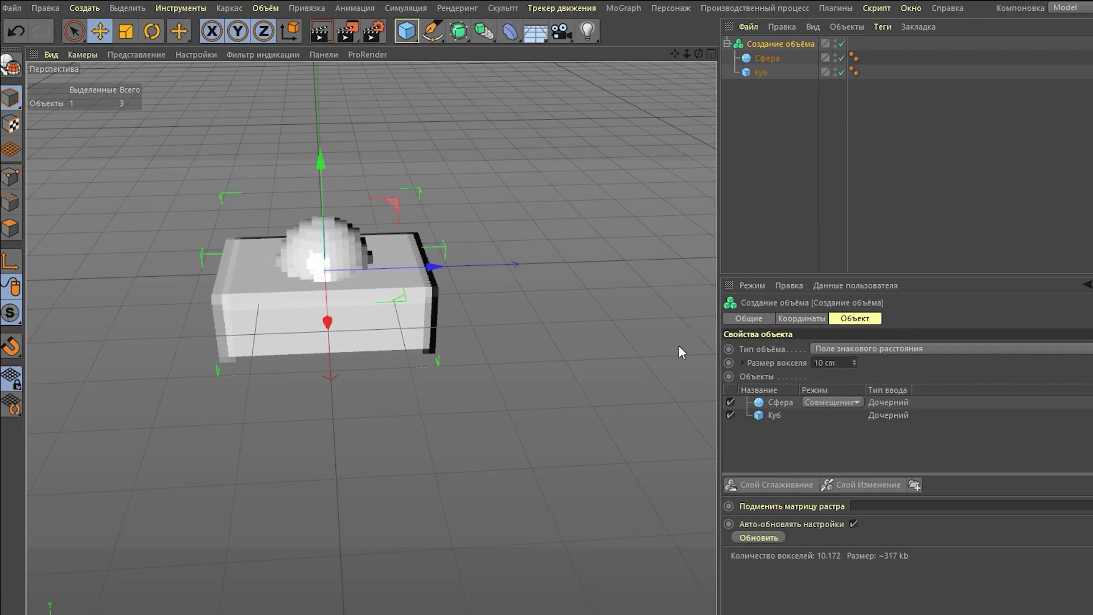
# Set the Создание объёма voxel size to 2 cm so the box and dome smooth out
pyautogui.scroll(3, 382, 237)
pyautogui.moveTo(381, 238)
pyautogui.keyDown('alt'); pyautogui.mouseDown()
pyautogui.moveTo(442, 316)
pyautogui.moveTo(306, 281)
pyautogui.moveTo(382, 323)
pyautogui.mouseUp(); pyautogui.keyUp('alt')
pyautogui.click(811, 363)
pyautogui.write('2')
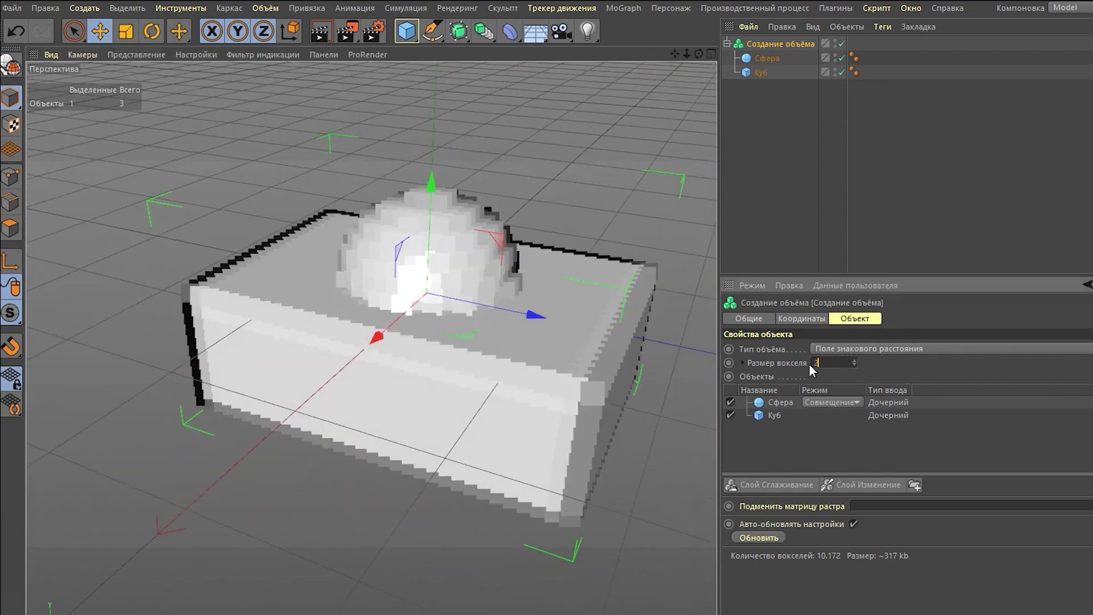
pyautogui.press('Return')
pyautogui.scroll(3, 517, 315)
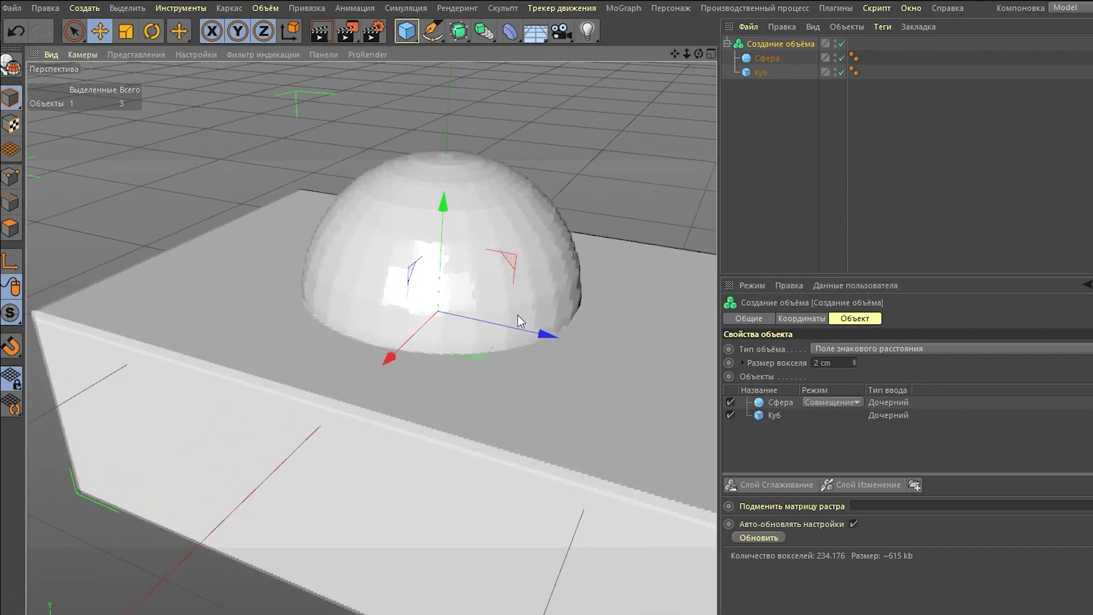
pyautogui.scroll(-3, 387, 310)
pyautogui.scroll(-2, 260, 259)
pyautogui.scroll(-3, 257, 259)
pyautogui.moveTo(258, 259)
pyautogui.keyDown('alt'); pyautogui.mouseDown()
pyautogui.moveTo(354, 271)
pyautogui.moveTo(281, 271)
pyautogui.moveTo(317, 262)
pyautogui.moveTo(483, 273)
pyautogui.mouseUp(); pyautogui.keyUp('alt')
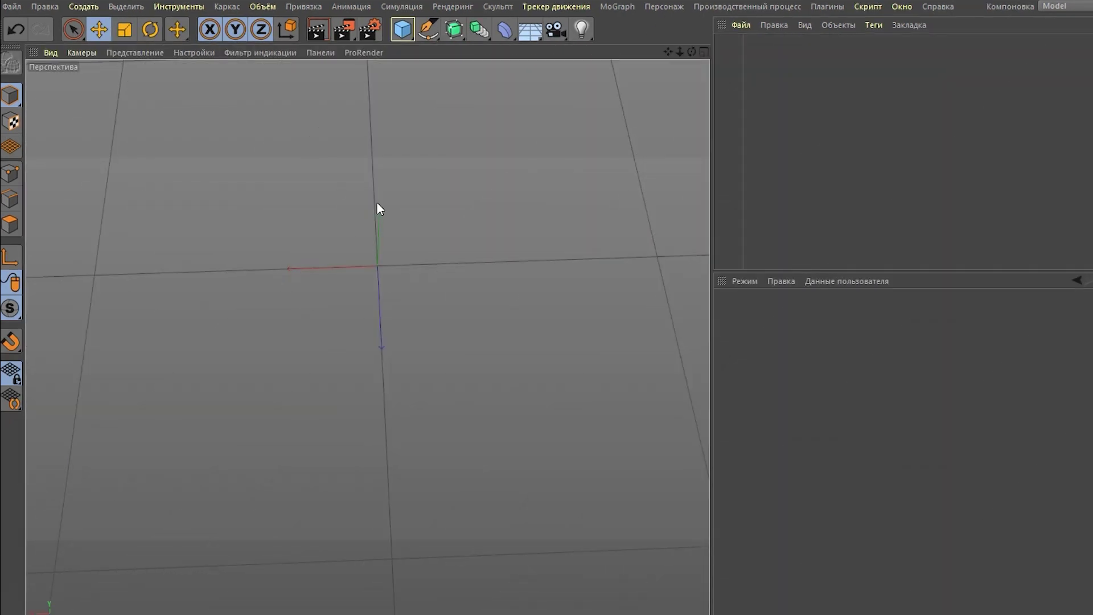
# Add an upright Капсула from the primitives palette
pyautogui.click(402, 29)
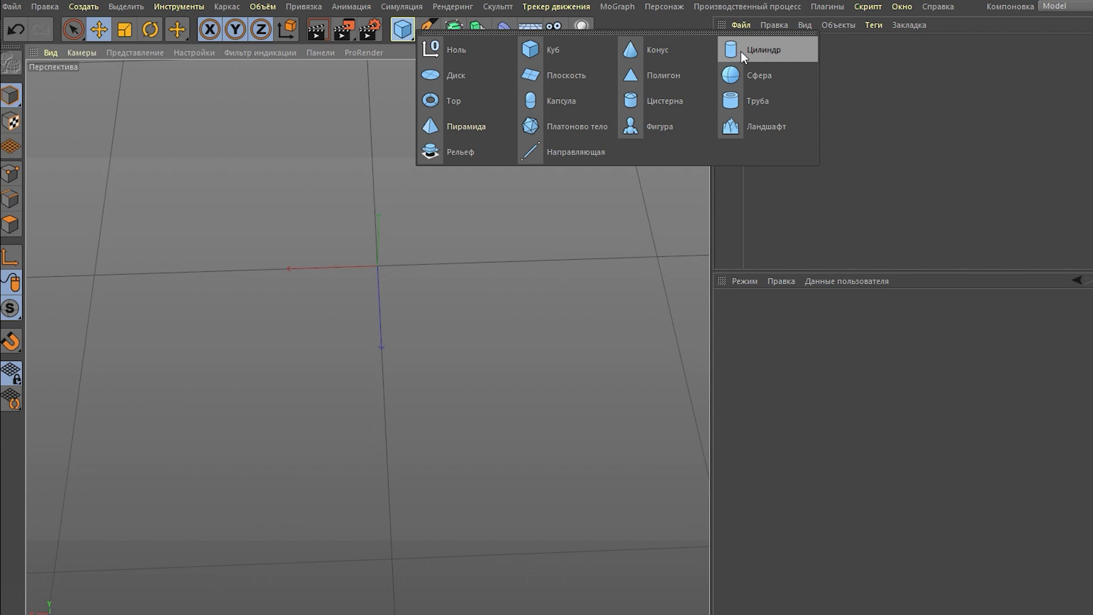
pyautogui.click(579, 100)
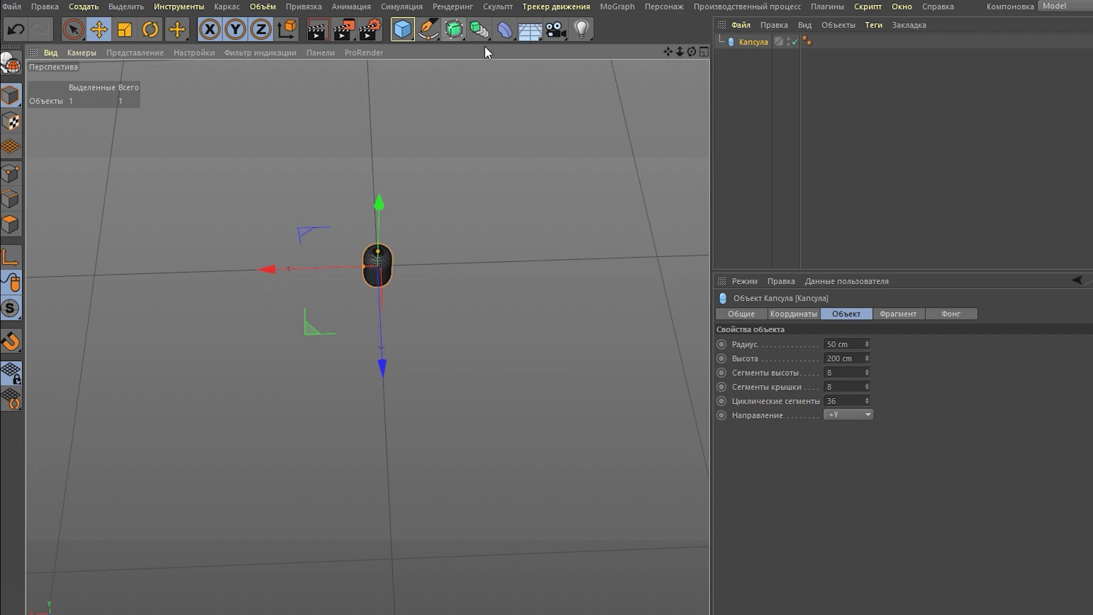
pyautogui.scroll(2, 377, 291)
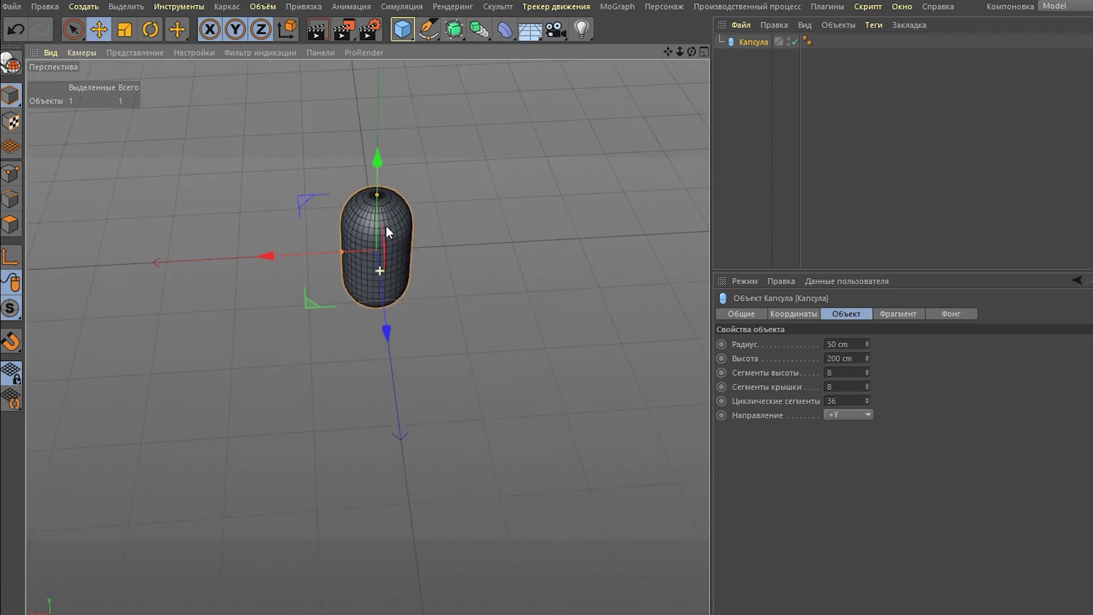
pyautogui.scroll(3, 385, 224)
pyautogui.scroll(3, 392, 215)
# Copy the capsule, lay the copy horizontal, and mirror it with a Симметрия object
pyautogui.press('r')
pyautogui.moveTo(279, 270)
pyautogui.keyDown('ctrl'); pyautogui.mouseDown()
pyautogui.moveTo(459, 228)
pyautogui.moveTo(386, 337)
pyautogui.moveTo(483, 324)
pyautogui.moveTo(387, 227)
pyautogui.mouseUp(); pyautogui.keyUp('ctrl')
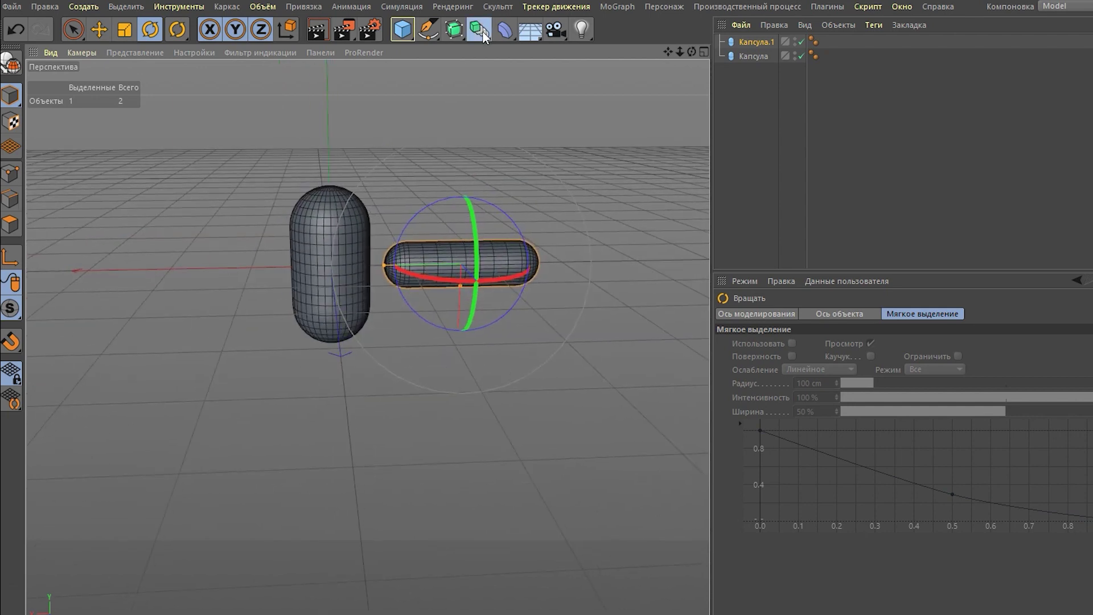
pyautogui.keyDown('alt'); pyautogui.moveTo(478, 29); pyautogui.dragTo(649, 114); pyautogui.keyUp('alt')
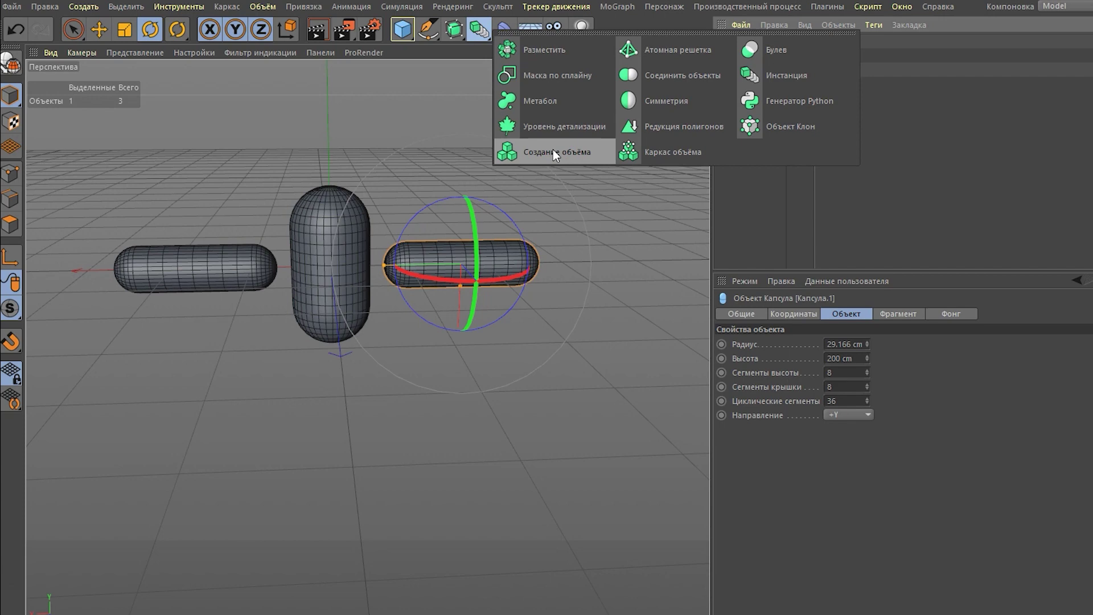
# Put the Symmetry object and both capsules inside a new Volume Builder
pyautogui.click(553, 149)
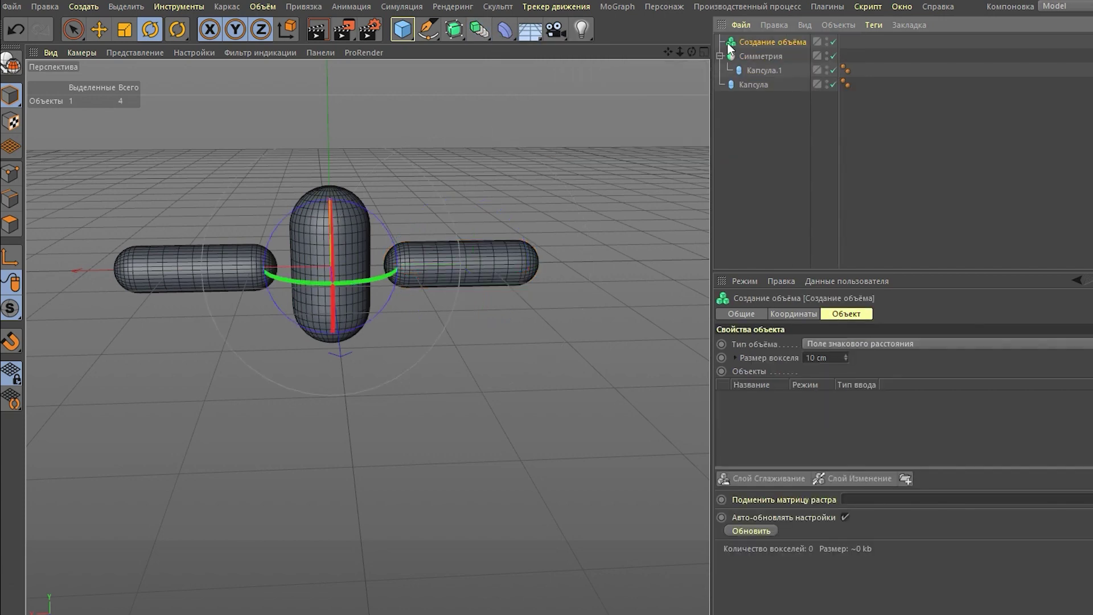
pyautogui.click(756, 57)
pyautogui.keyDown('shift'); pyautogui.click(753, 84); pyautogui.keyUp('shift')
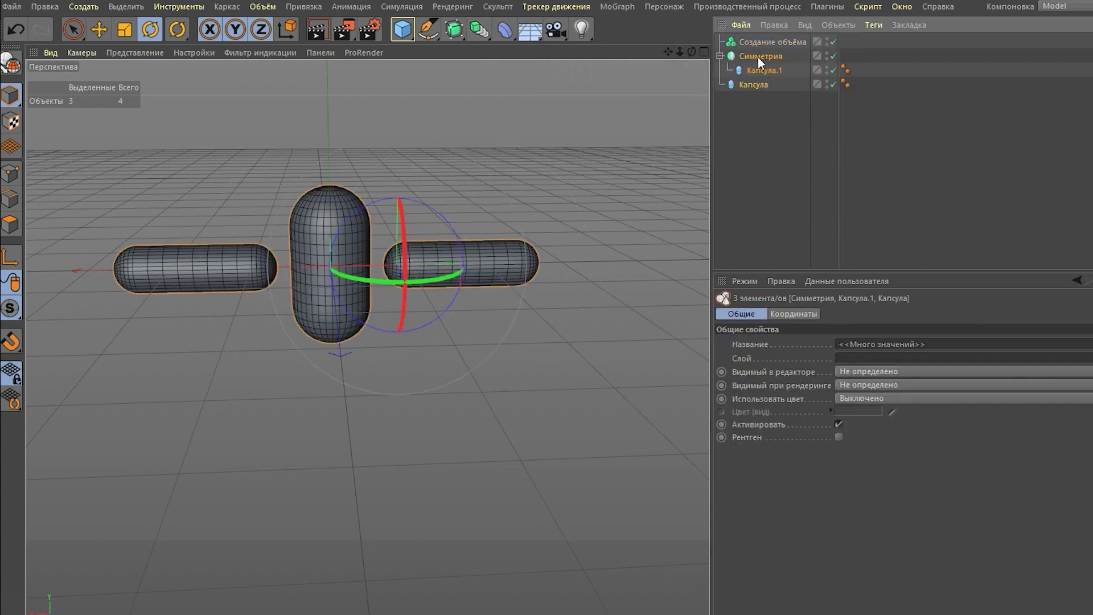
pyautogui.moveTo(756, 56); pyautogui.dragTo(756, 40)
pyautogui.moveTo(250, 168)
pyautogui.keyDown('alt'); pyautogui.mouseDown()
pyautogui.moveTo(301, 296)
pyautogui.moveTo(295, 245)
pyautogui.moveTo(528, 217)
pyautogui.moveTo(779, 97)
pyautogui.mouseUp(); pyautogui.keyUp('alt')
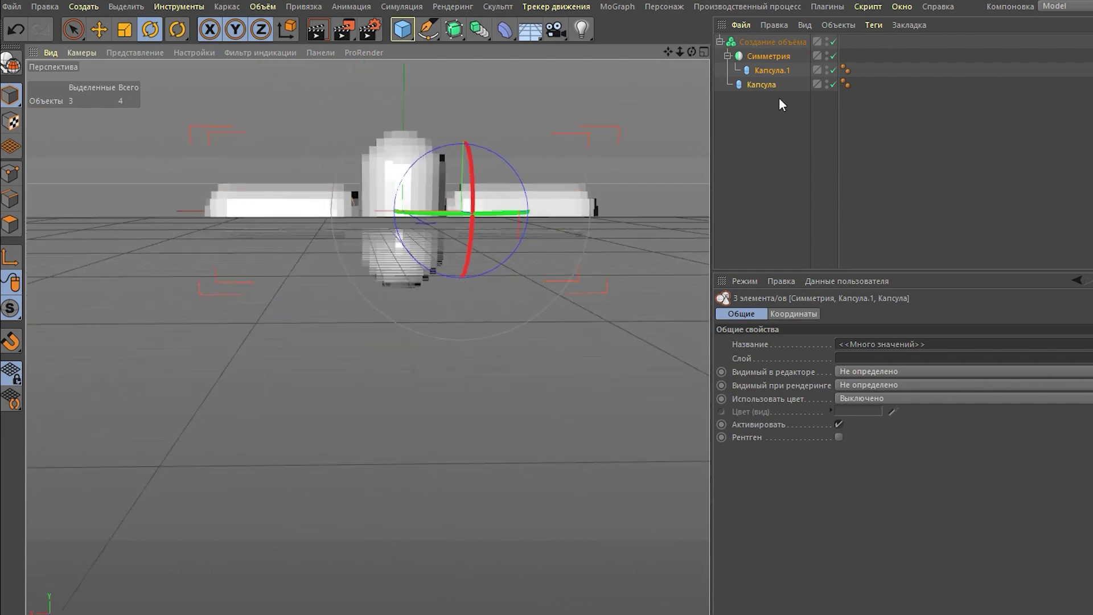
# Copy capsules into legs and rotate the lower capsule -90° into a horizontal foot
pyautogui.click(767, 57)
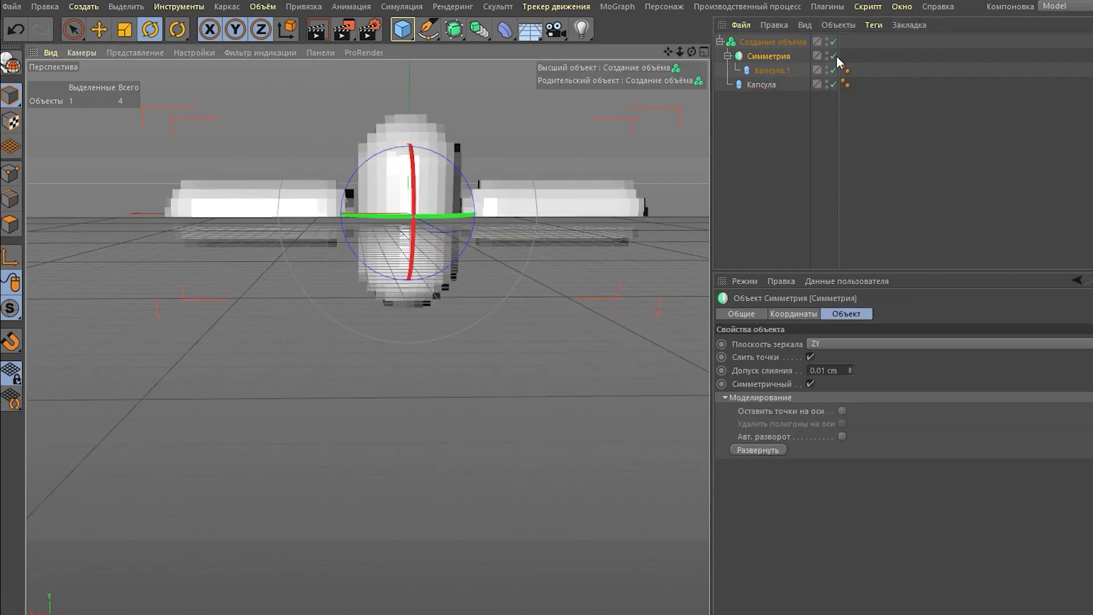
pyautogui.click(772, 70)
pyautogui.keyDown('alt'); pyautogui.moveTo(398, 197); pyautogui.dragTo(438, 172); pyautogui.keyUp('alt')
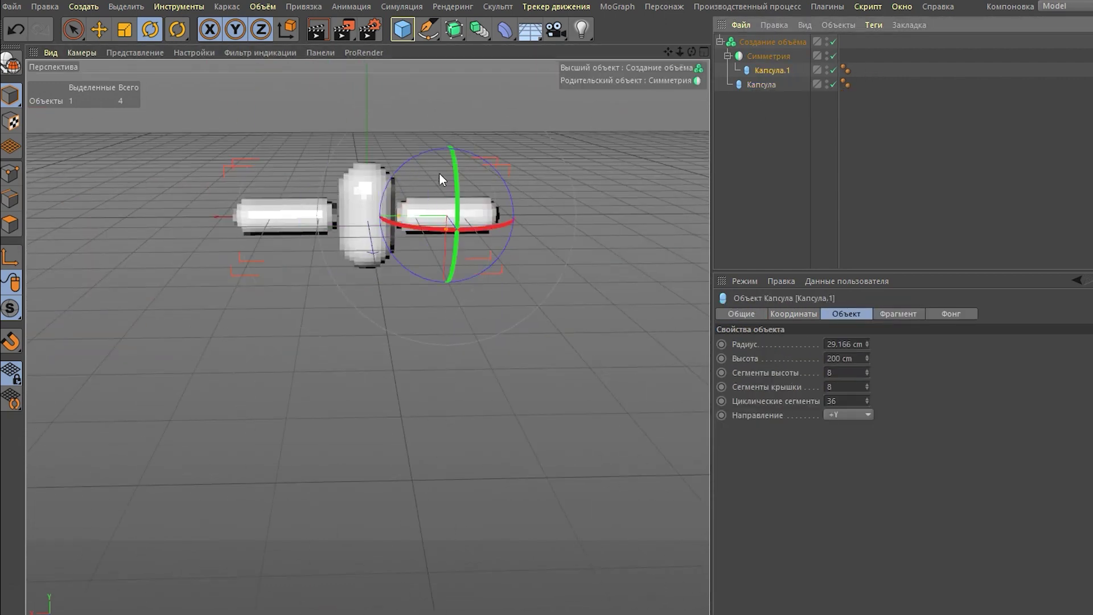
pyautogui.keyDown('ctrl'); pyautogui.moveTo(773, 70); pyautogui.dragTo(767, 86); pyautogui.keyUp('ctrl')
pyautogui.moveTo(484, 274); pyautogui.dragTo(503, 356)
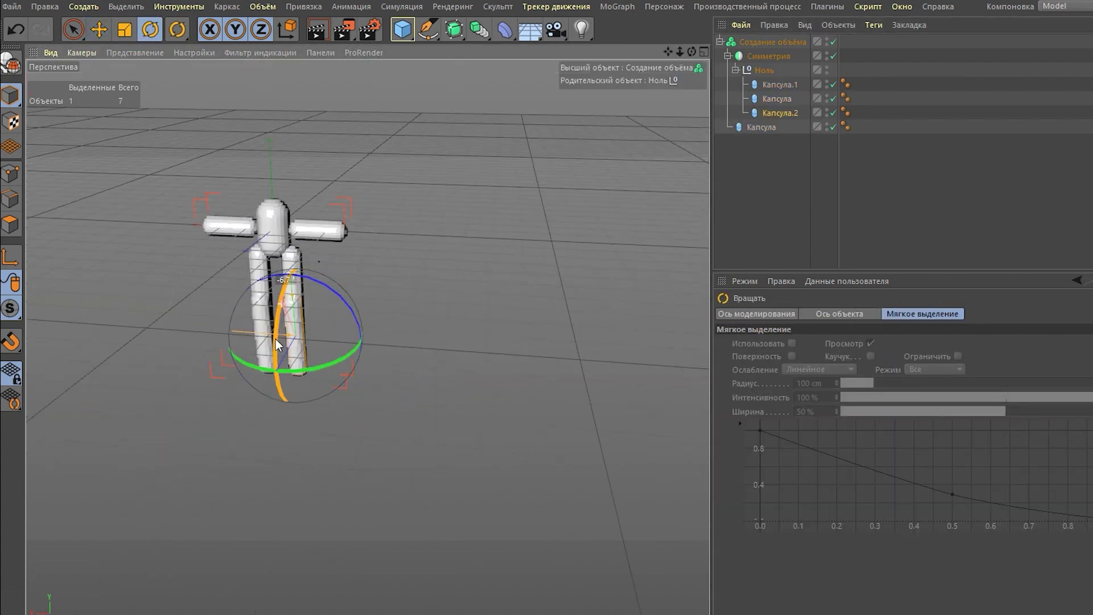
pyautogui.moveTo(276, 339)
pyautogui.mouseDown()
pyautogui.moveTo(226, 384)
pyautogui.moveTo(398, 336)
pyautogui.mouseUp()
pyautogui.press('e')
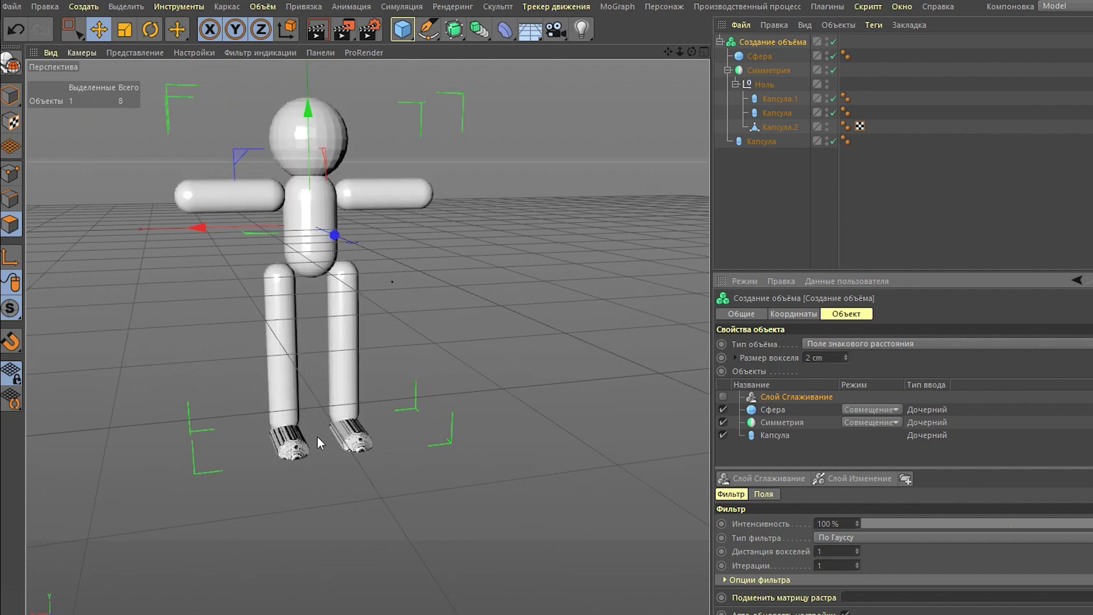
# Check the flattened feet, re-enable the Volume Builder, and return to Model mode
pyautogui.keyDown('alt'); pyautogui.moveTo(317, 436); pyautogui.dragTo(214, 376); pyautogui.keyUp('alt')
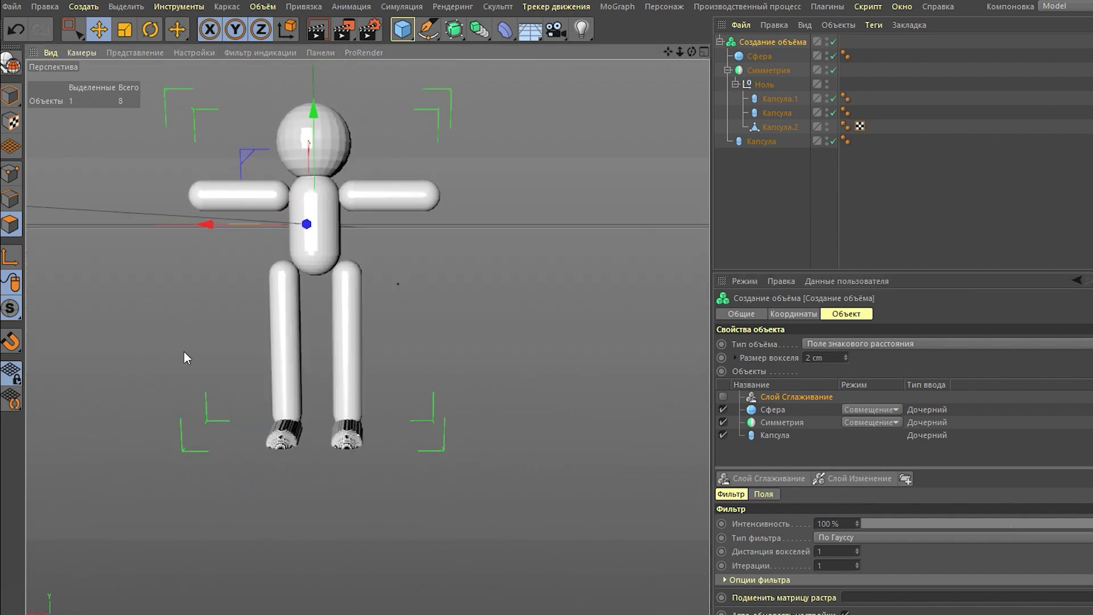
pyautogui.scroll(5, 332, 439)
pyautogui.moveTo(333, 439)
pyautogui.keyDown('alt'); pyautogui.mouseDown()
pyautogui.moveTo(366, 412)
pyautogui.moveTo(331, 264)
pyautogui.moveTo(301, 347)
pyautogui.moveTo(419, 440)
pyautogui.moveTo(346, 423)
pyautogui.moveTo(458, 387)
pyautogui.mouseUp(); pyautogui.keyUp('alt')
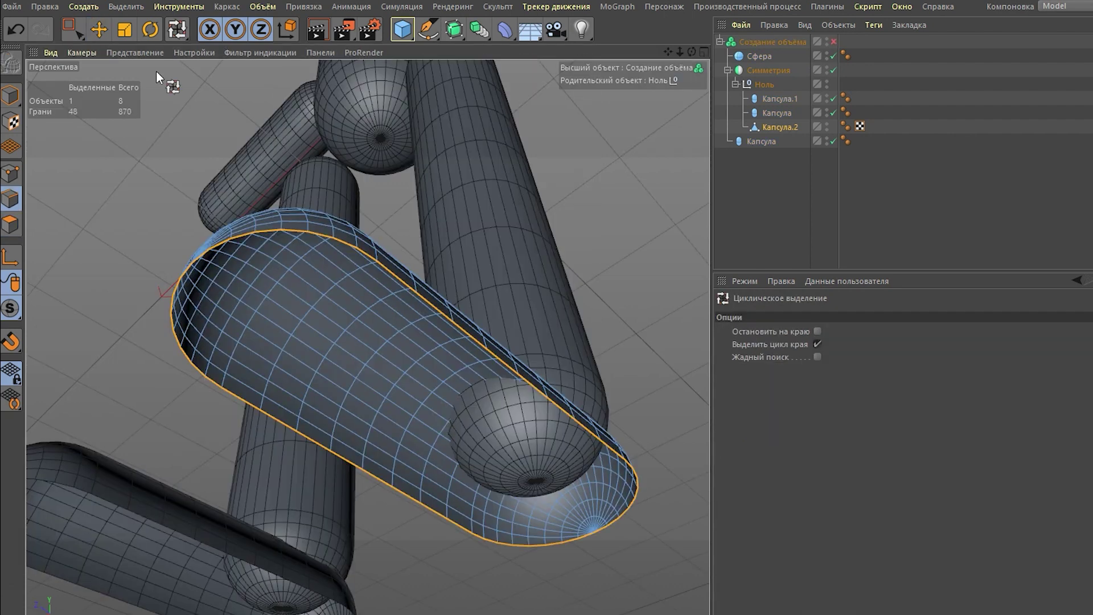
pyautogui.click(833, 41)
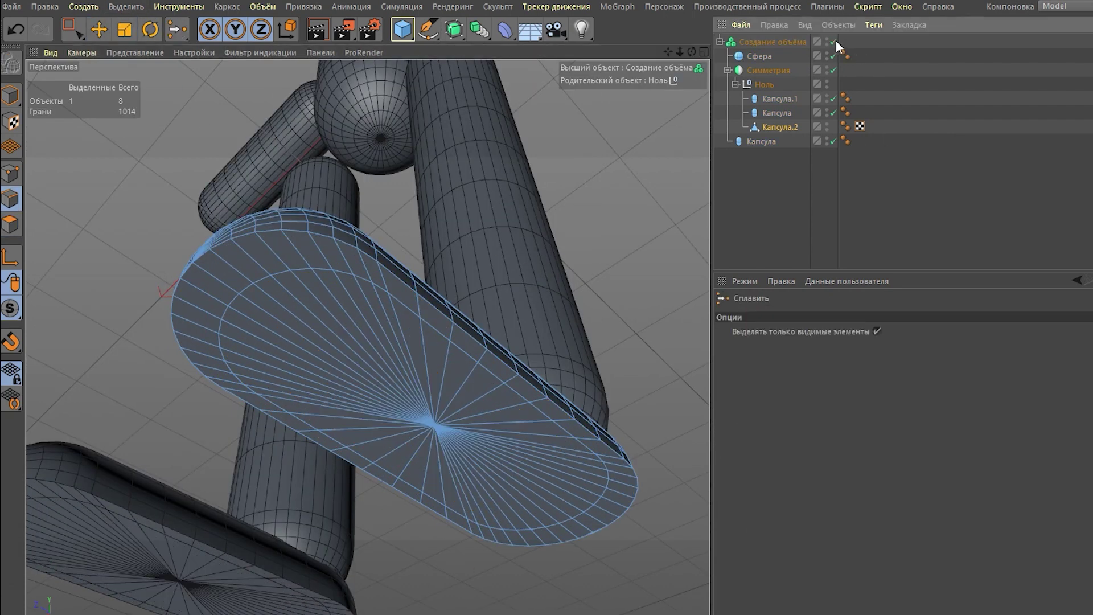
pyautogui.click(10, 95)
pyautogui.click(45, 114)
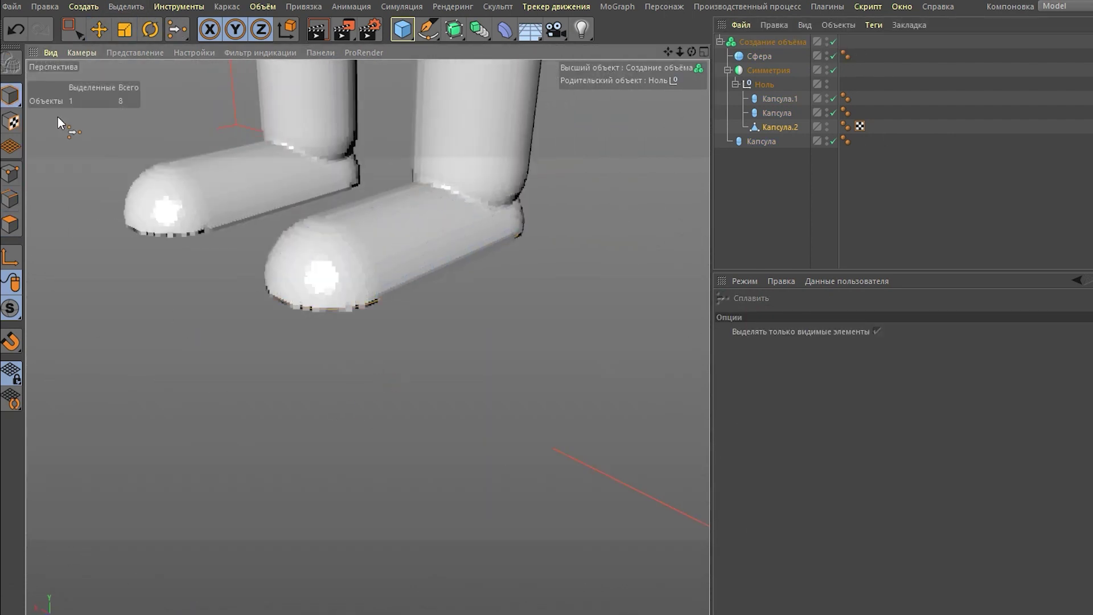
# Orbit and zoom to a frontal view of the whole flat-soled figure
pyautogui.scroll(-5, 465, 295)
pyautogui.scroll(-4, 464, 295)
pyautogui.scroll(-3, 397, 309)
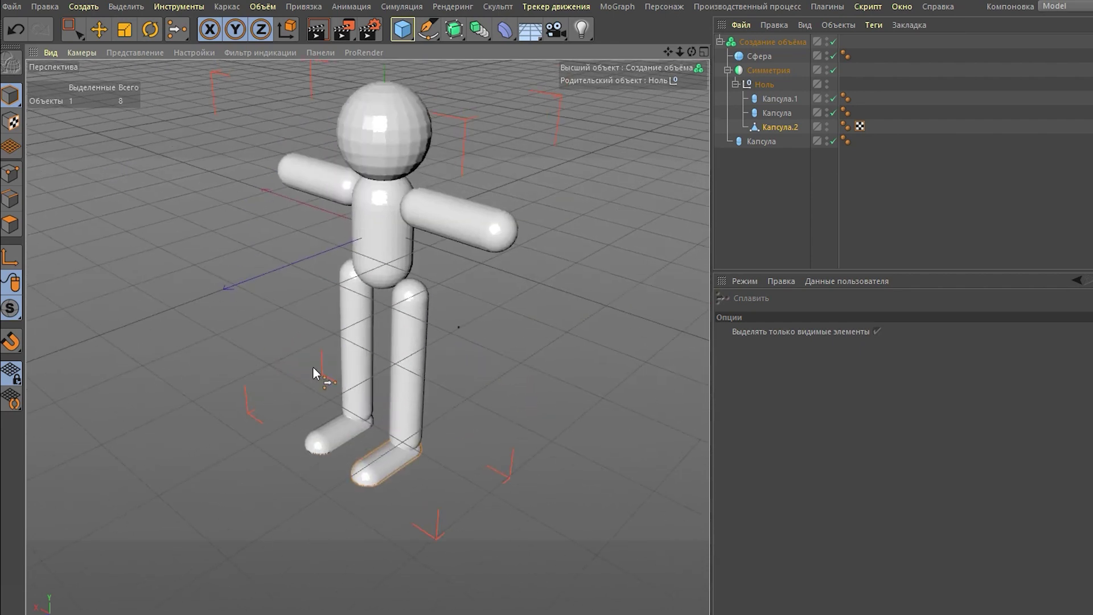
pyautogui.keyDown('alt'); pyautogui.moveTo(318, 373); pyautogui.dragTo(425, 281); pyautogui.keyUp('alt')
pyautogui.scroll(-2, 434, 293)
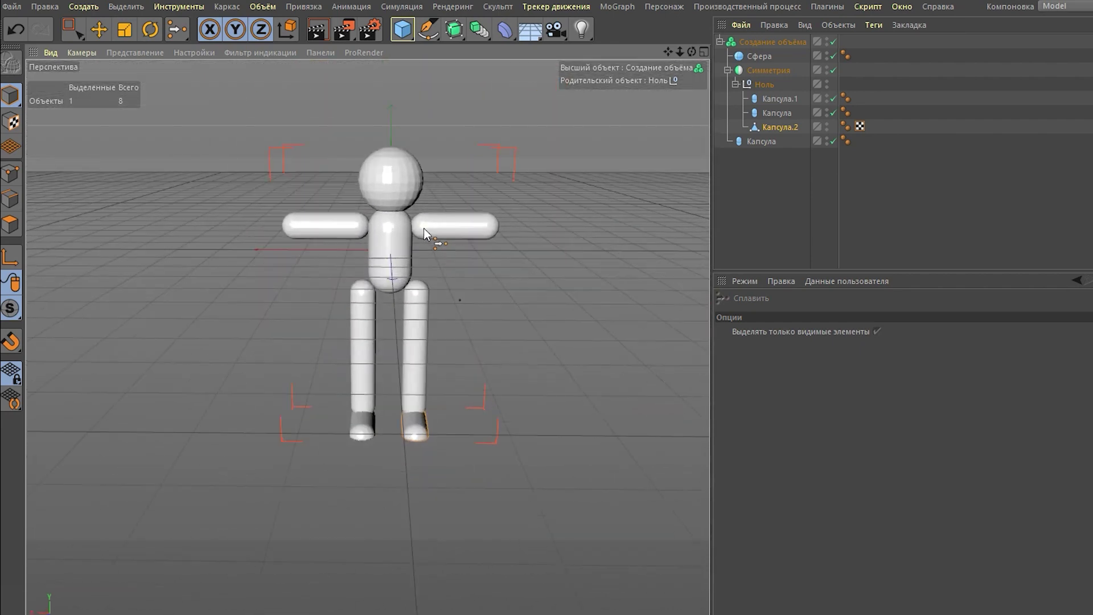
pyautogui.scroll(3, 423, 228)
pyautogui.click(99, 29)
# Reduce the arm capsule Капсула.1 radius to 15.245 cm for thinner arms
pyautogui.click(780, 99)
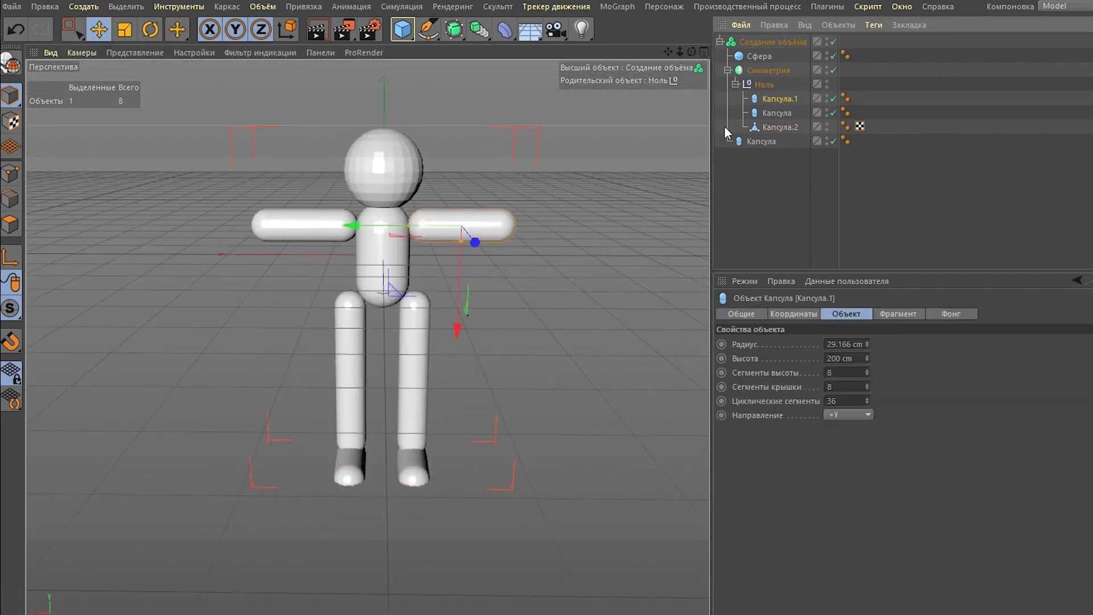
pyautogui.moveTo(413, 233)
pyautogui.mouseDown()
pyautogui.moveTo(374, 230)
pyautogui.moveTo(444, 246)
pyautogui.moveTo(453, 235)
pyautogui.mouseUp()
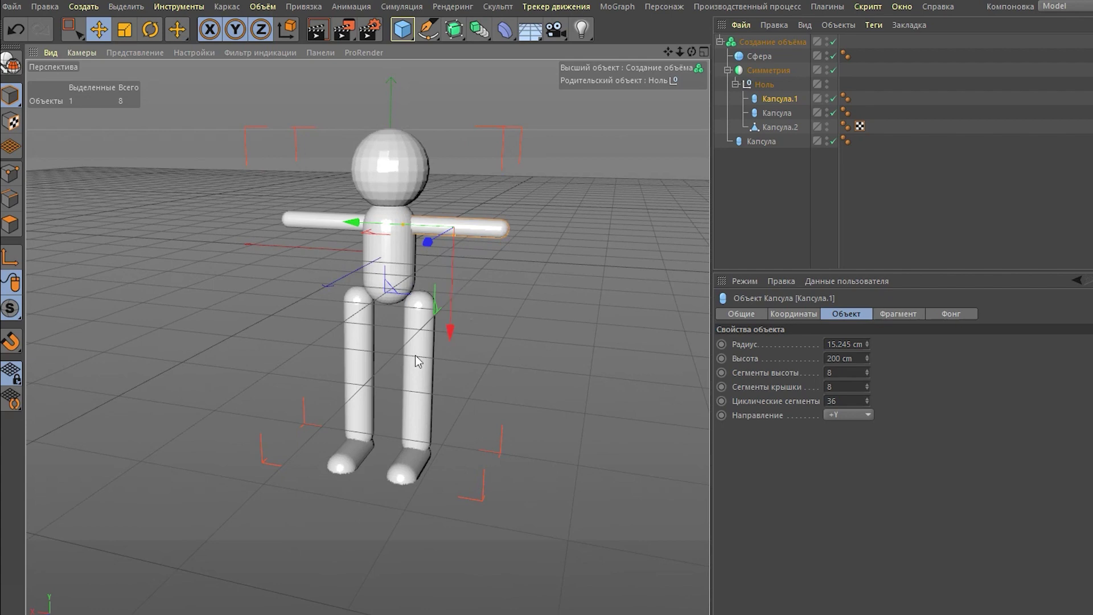
pyautogui.click(415, 355)
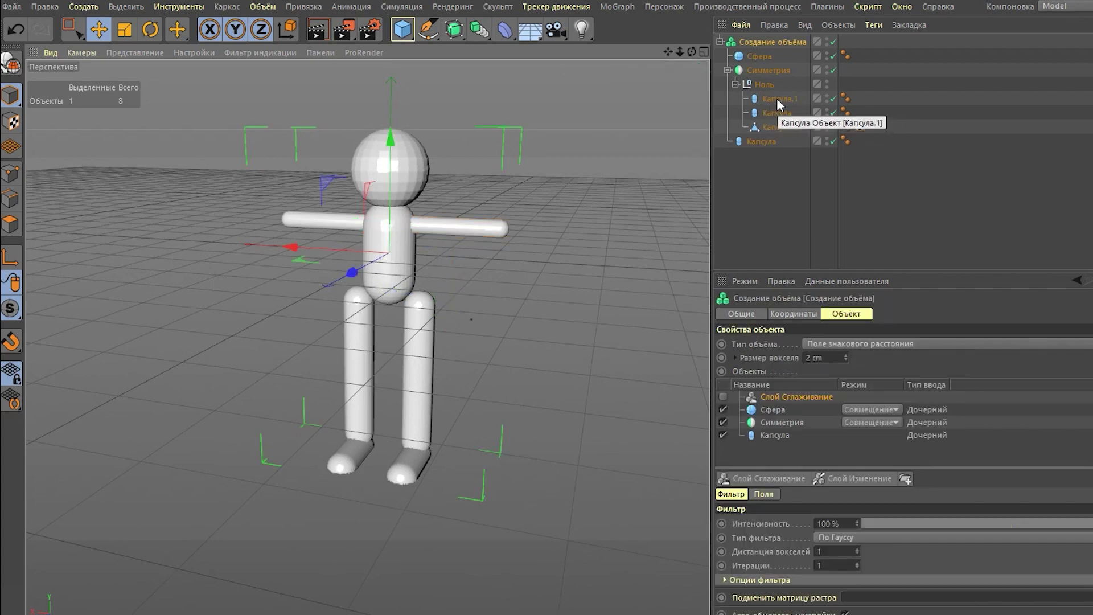
pyautogui.moveTo(319, 279)
pyautogui.keyDown('alt'); pyautogui.mouseDown()
pyautogui.moveTo(407, 237)
pyautogui.moveTo(596, 230)
pyautogui.moveTo(480, 231)
pyautogui.moveTo(412, 193)
pyautogui.mouseUp(); pyautogui.keyUp('alt')
pyautogui.scroll(3, 412, 193)
pyautogui.scroll(3, 412, 187)
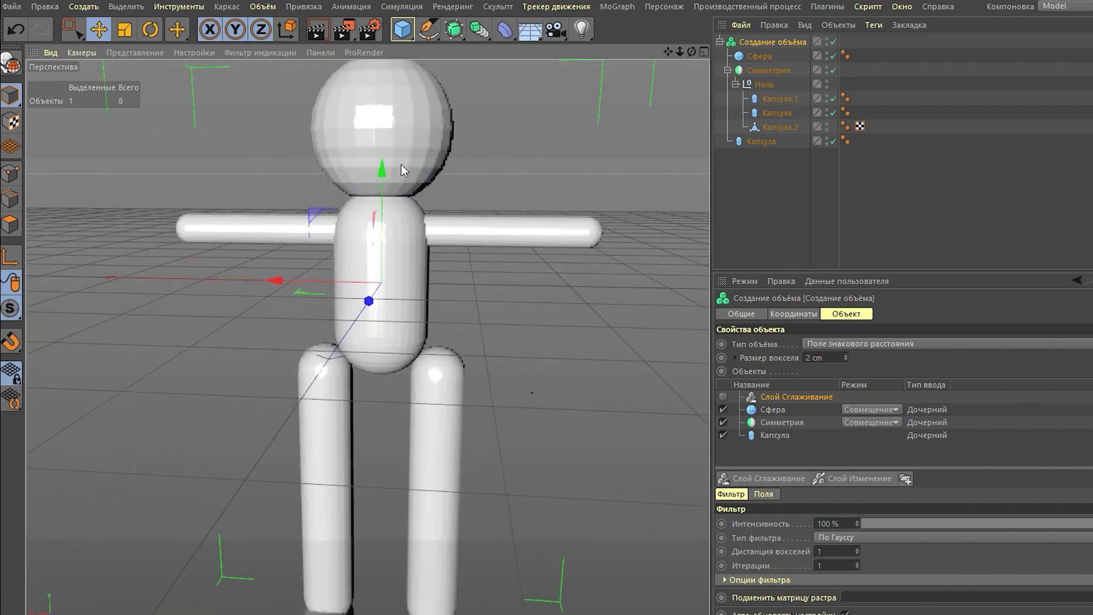
pyautogui.scroll(-5, 401, 164)
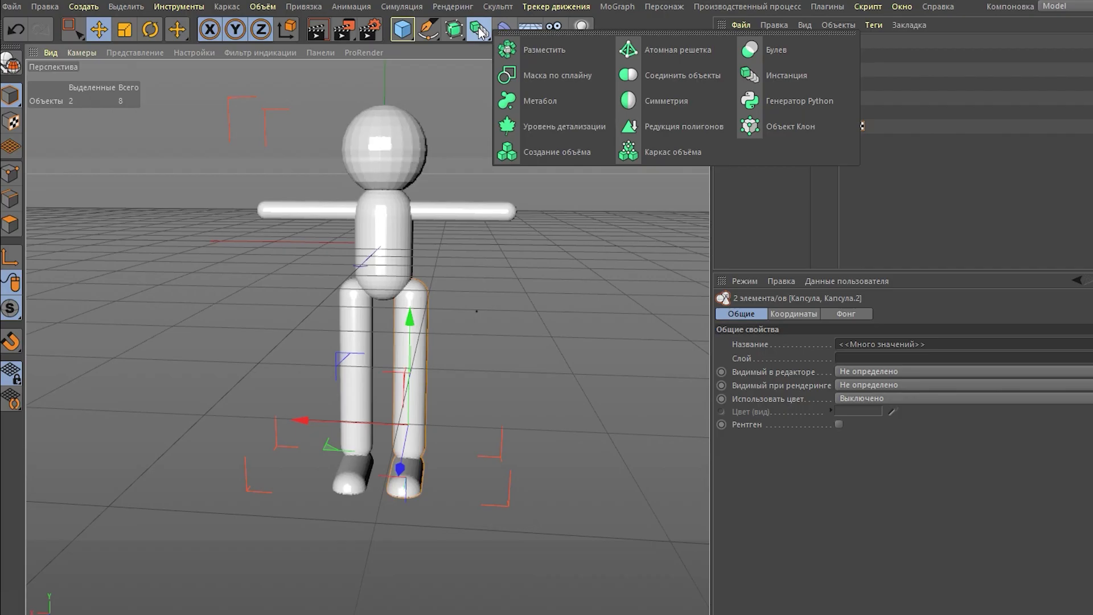
# Add a Каркас объёма mesher and nest the Volume Builder inside it
pyautogui.click(667, 152)
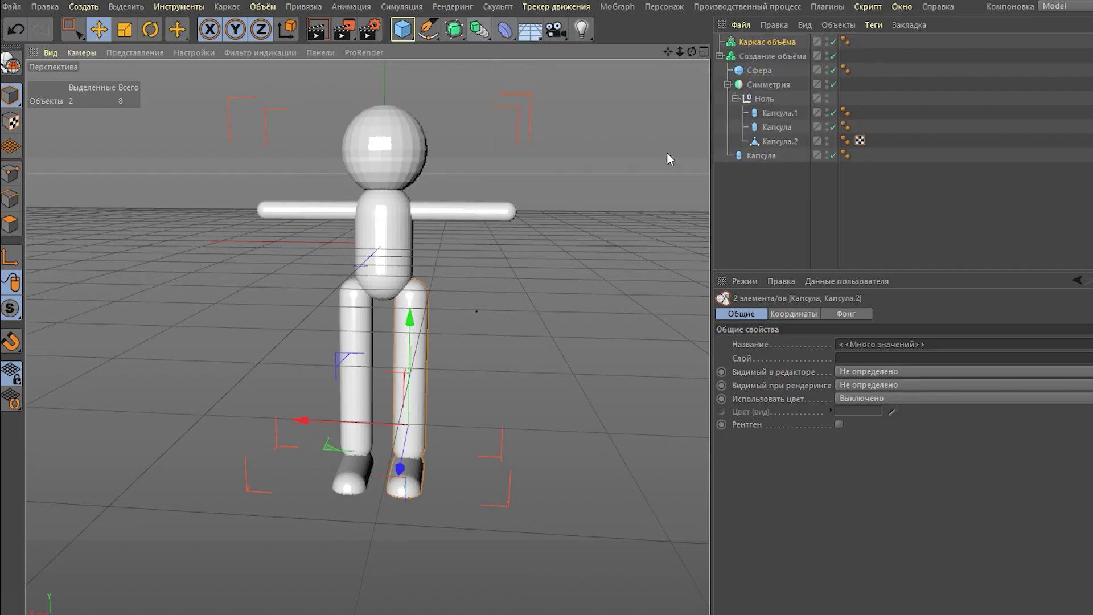
pyautogui.click(720, 56)
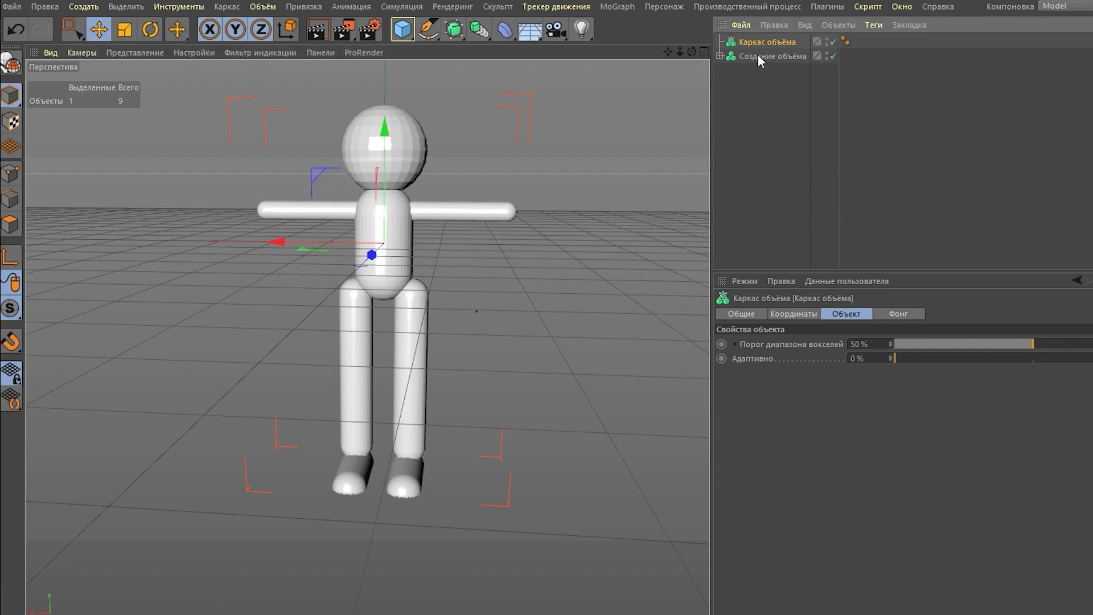
pyautogui.moveTo(753, 56); pyautogui.dragTo(758, 41)
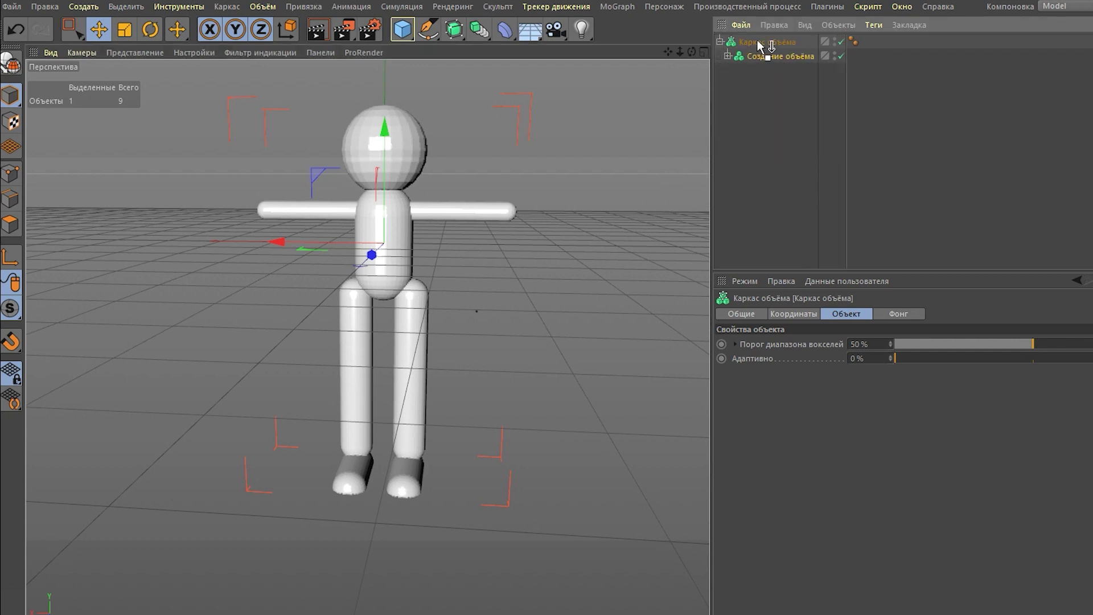
pyautogui.scroll(3, 379, 142)
pyautogui.scroll(3, 384, 135)
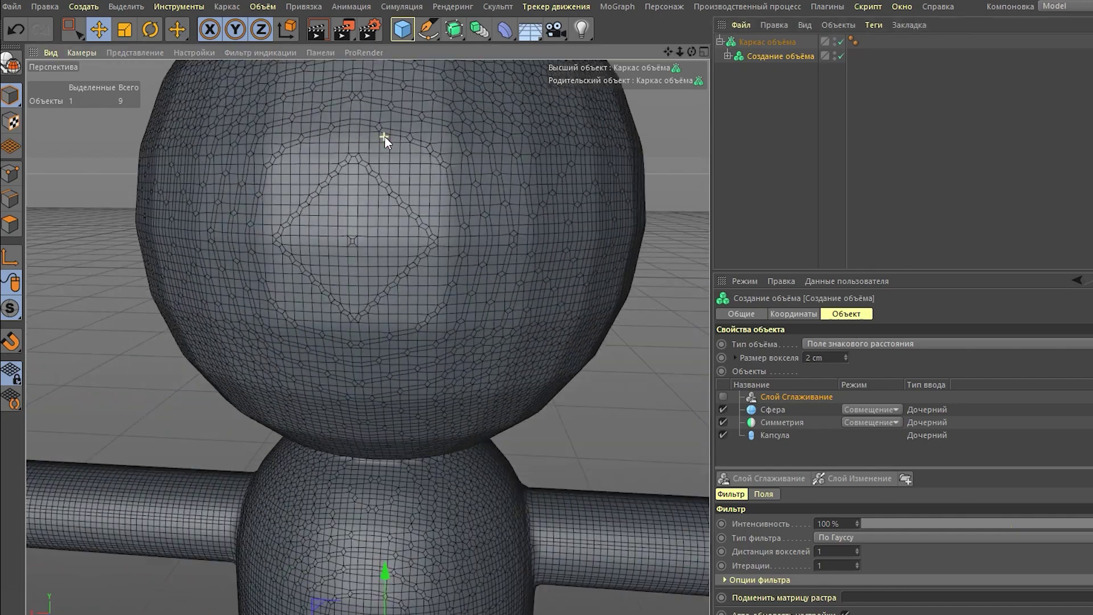
pyautogui.scroll(-2, 385, 136)
pyautogui.scroll(-3, 386, 141)
pyautogui.moveTo(409, 121)
pyautogui.keyDown('alt'); pyautogui.mouseDown()
pyautogui.moveTo(285, 126)
pyautogui.moveTo(494, 122)
pyautogui.moveTo(356, 190)
pyautogui.moveTo(569, 166)
pyautogui.moveTo(366, 191)
pyautogui.moveTo(347, 148)
pyautogui.mouseUp(); pyautogui.keyUp('alt')
pyautogui.scroll(-2, 350, 149)
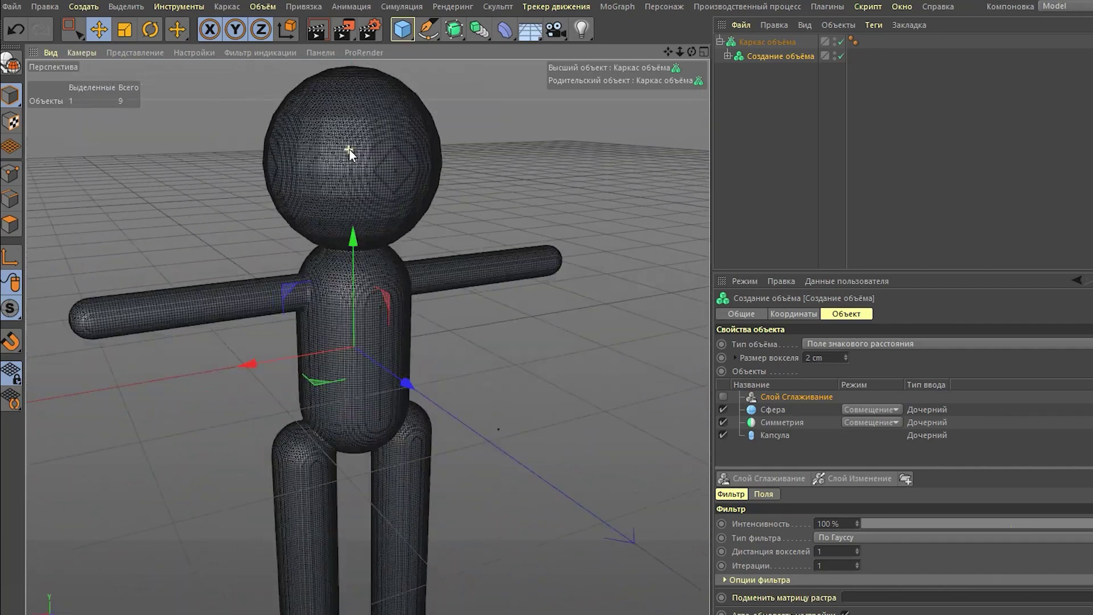
pyautogui.click(764, 42)
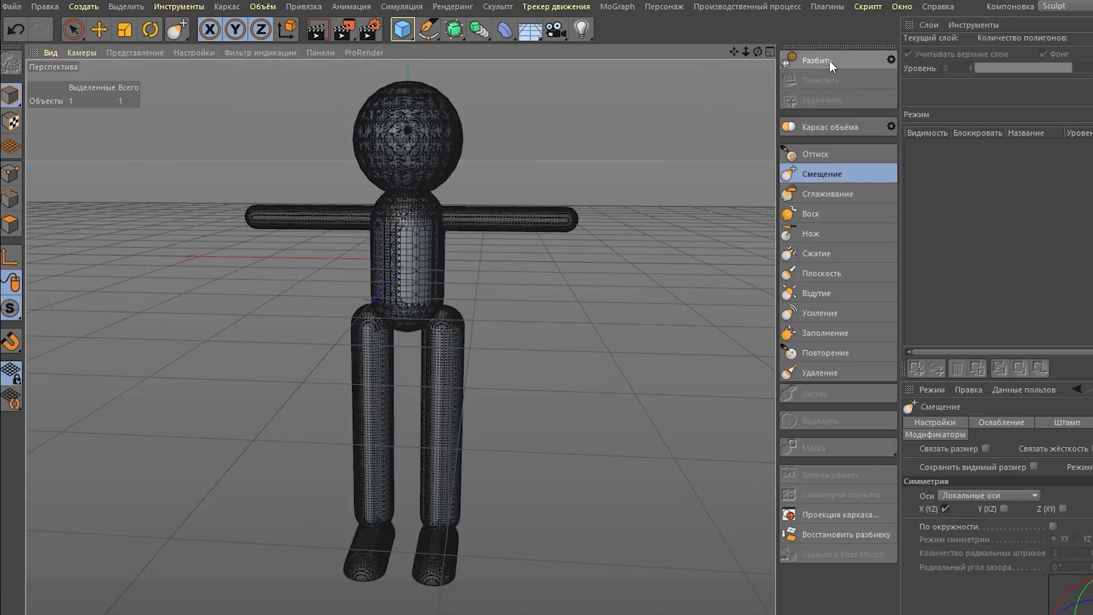
# Subdivide the mesh to 76891 polygons and switch the viewport to Gouraud shading
pyautogui.click(829, 61)
pyautogui.scroll(2, 415, 161)
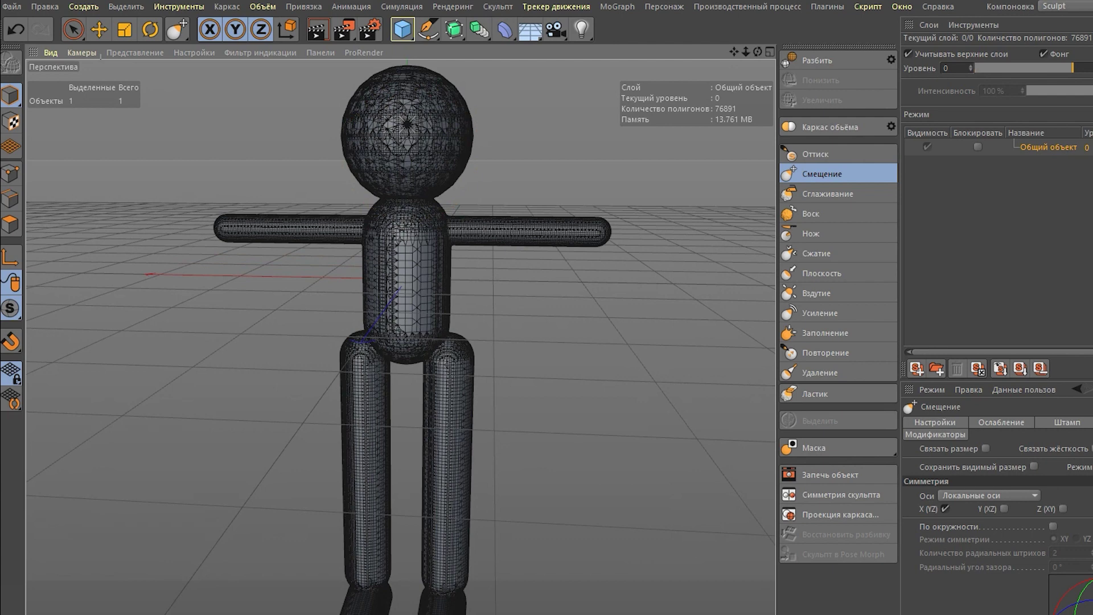
pyautogui.click(116, 52)
pyautogui.click(147, 71)
pyautogui.scroll(2, 452, 122)
pyautogui.scroll(1, 452, 122)
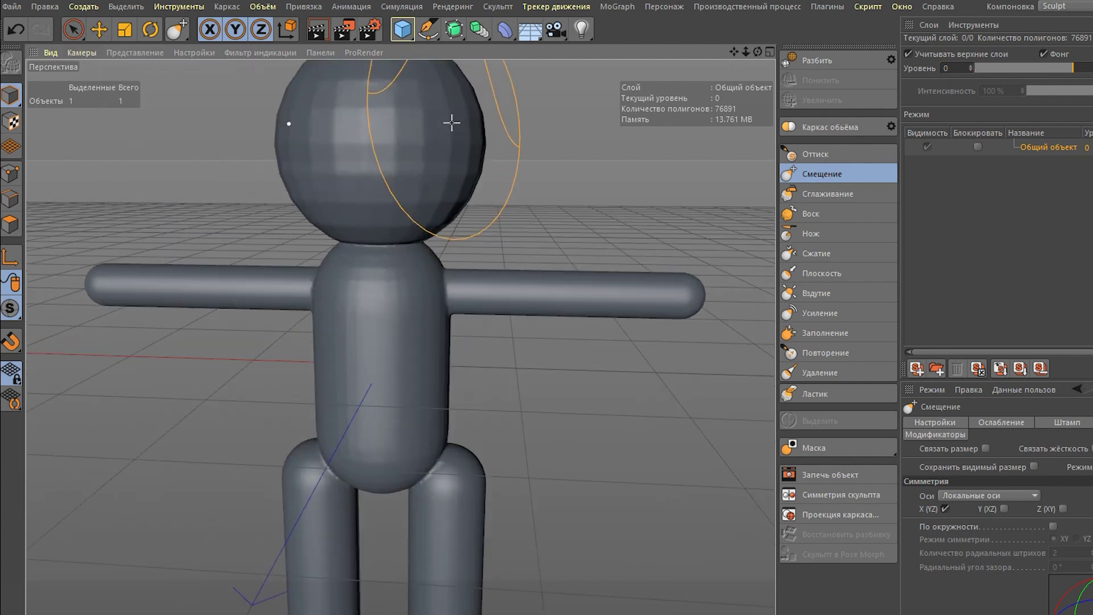
pyautogui.scroll(-2, 451, 122)
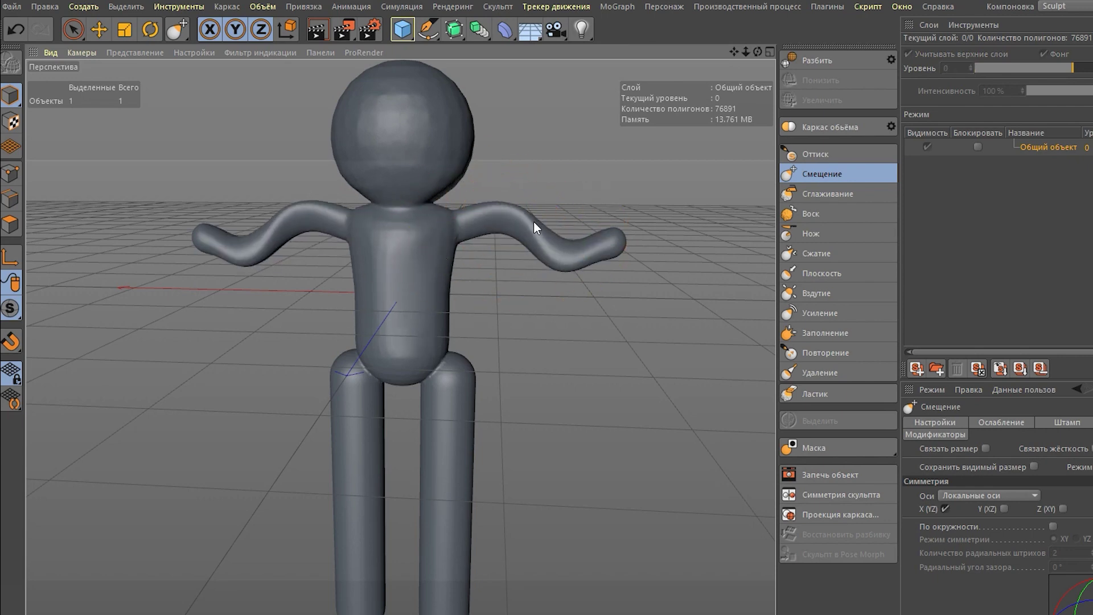
pyautogui.keyDown('alt'); pyautogui.moveTo(430, 231); pyautogui.dragTo(454, 332); pyautogui.keyUp('alt')
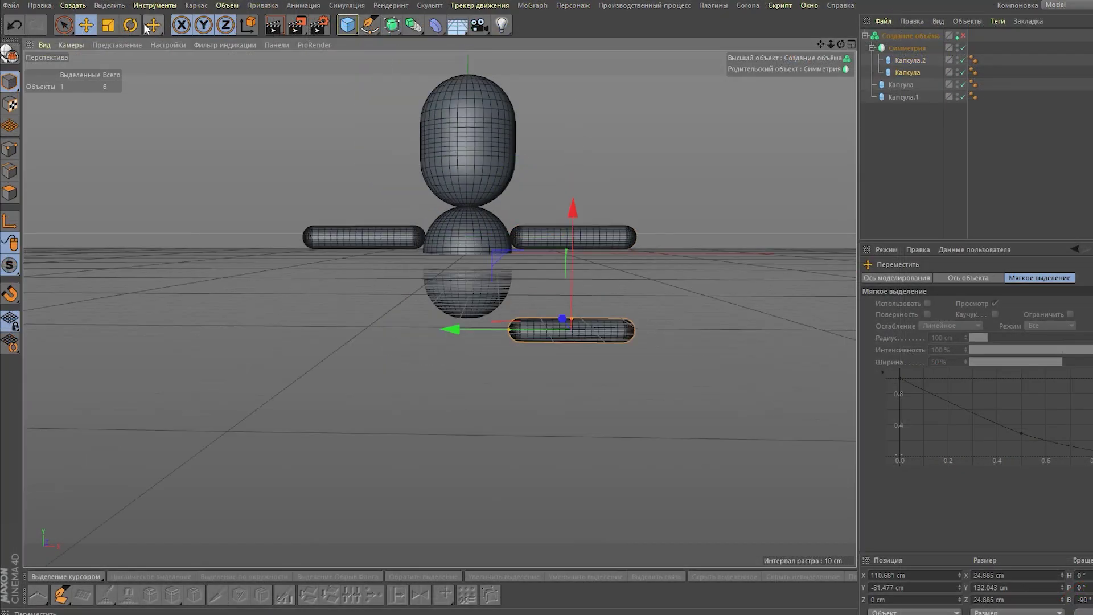
# Add an FFD deformer to the torso capsule and widen its bottom lattice points
pyautogui.moveTo(633, 216); pyautogui.dragTo(645, 245)
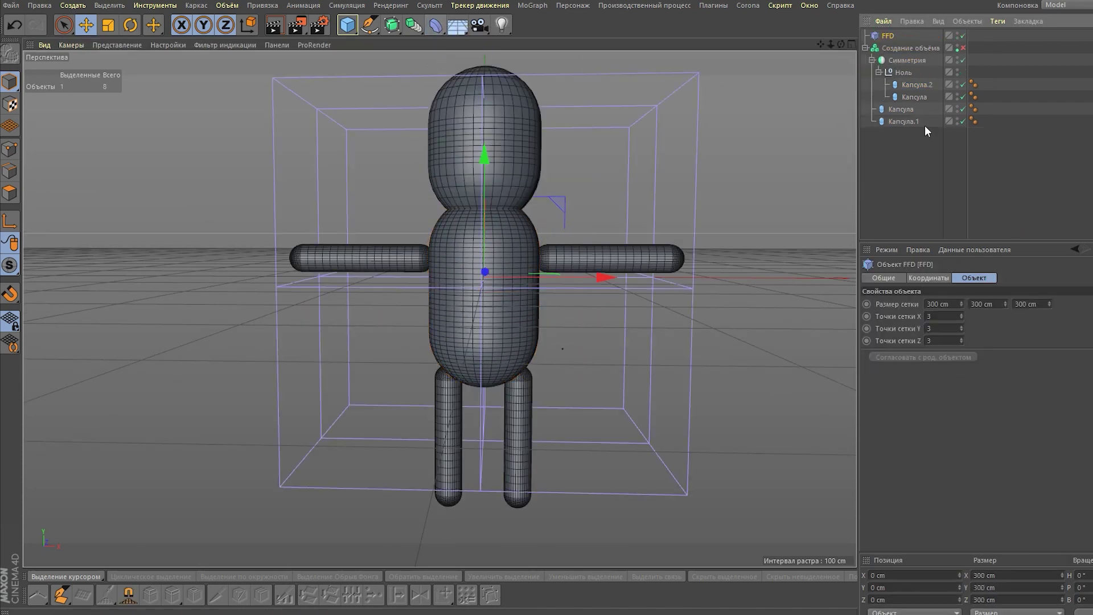
pyautogui.moveTo(896, 107); pyautogui.dragTo(898, 108)
pyautogui.press('0')
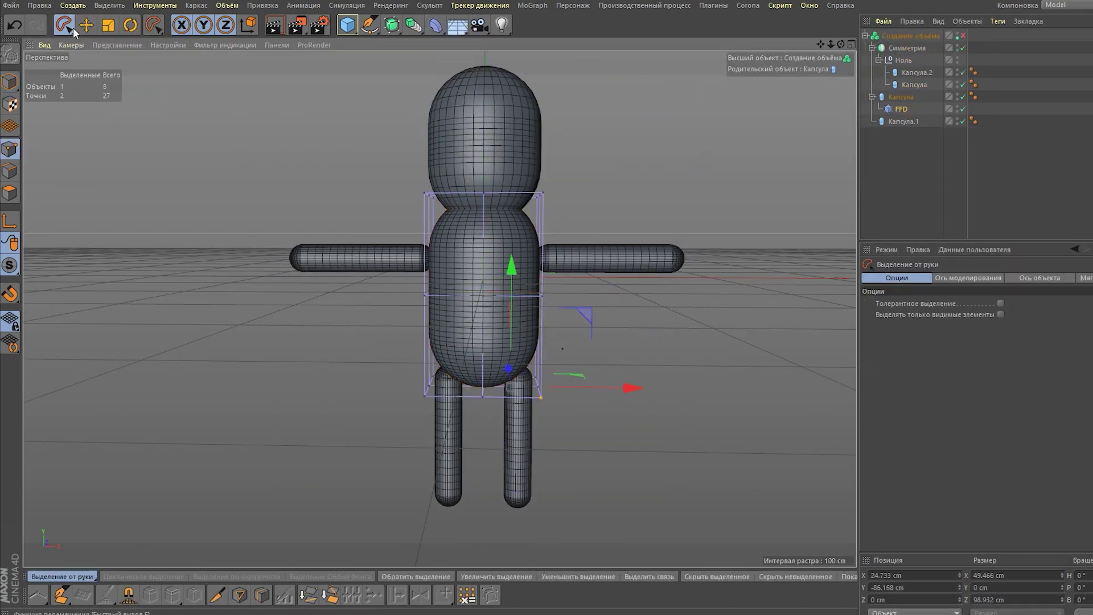
pyautogui.moveTo(513, 370); pyautogui.dragTo(679, 491)
pyautogui.moveTo(378, 292); pyautogui.dragTo(432, 291)
pyautogui.moveTo(433, 292)
pyautogui.keyDown('alt'); pyautogui.mouseDown()
pyautogui.moveTo(517, 398)
pyautogui.moveTo(512, 319)
pyautogui.mouseUp(); pyautogui.keyUp('alt')
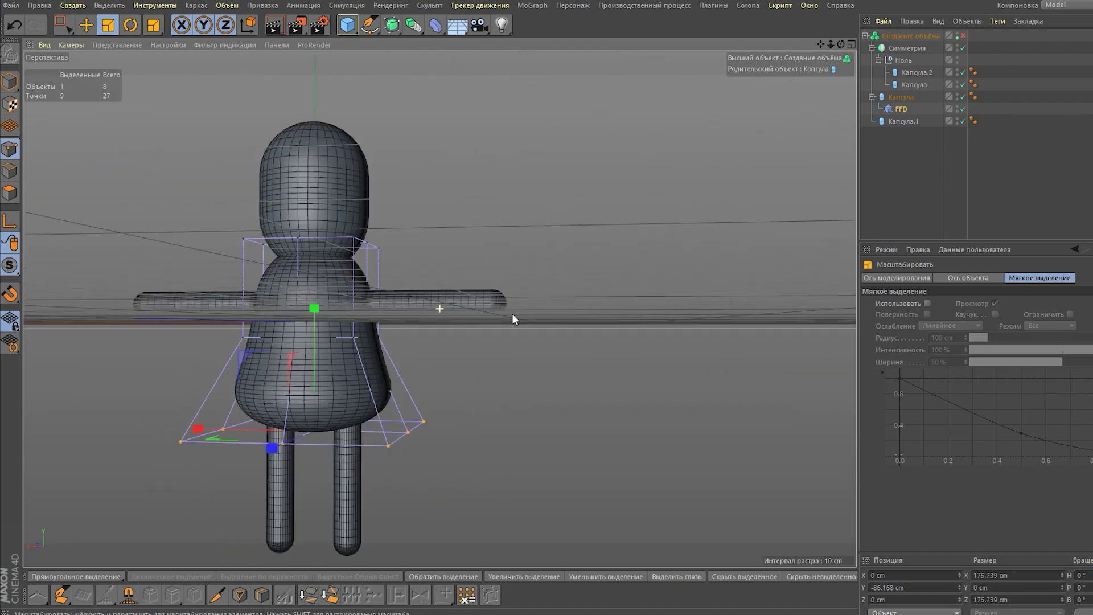
# Select the FFD's top lattice points and pull them in to narrow the torso
pyautogui.moveTo(456, 258); pyautogui.dragTo(456, 257)
pyautogui.moveTo(456, 257)
pyautogui.keyDown('alt'); pyautogui.mouseDown()
pyautogui.moveTo(407, 133)
pyautogui.moveTo(423, 161)
pyautogui.mouseUp(); pyautogui.keyUp('alt')
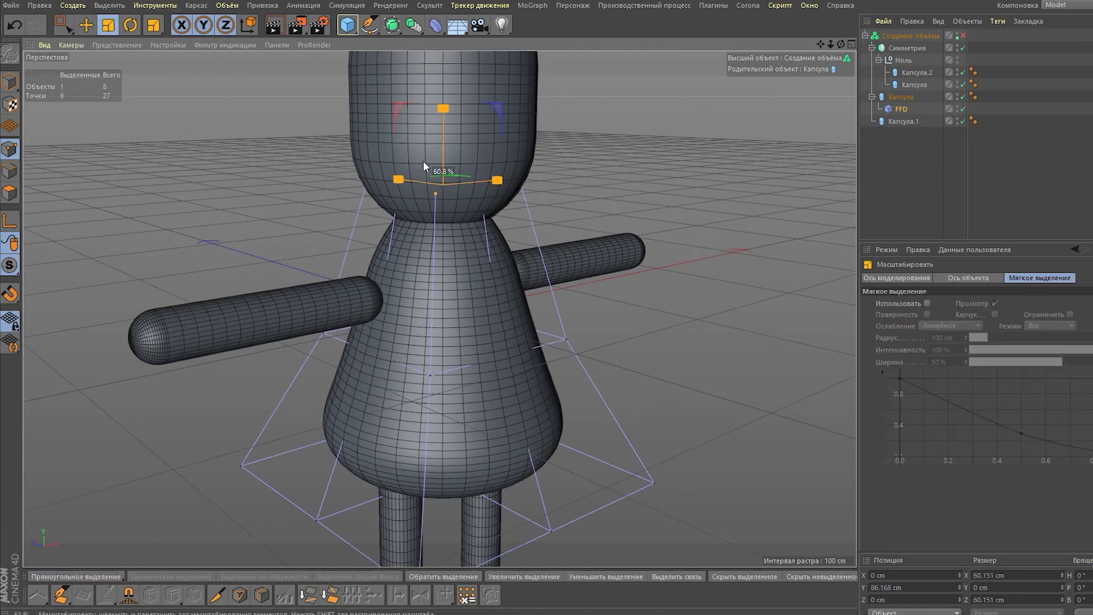
pyautogui.scroll(-3, 824, 112)
pyautogui.click(917, 72)
pyautogui.press('e')
pyautogui.moveTo(512, 228)
pyautogui.keyDown('alt'); pyautogui.mouseDown()
pyautogui.moveTo(617, 298)
pyautogui.moveTo(539, 230)
pyautogui.moveTo(504, 307)
pyautogui.mouseUp(); pyautogui.keyUp('alt')
pyautogui.scroll(-3, 503, 308)
# Duplicate the head capsule, make it editable, delete its lower half, and scale it into a muzzle
pyautogui.click(512, 182)
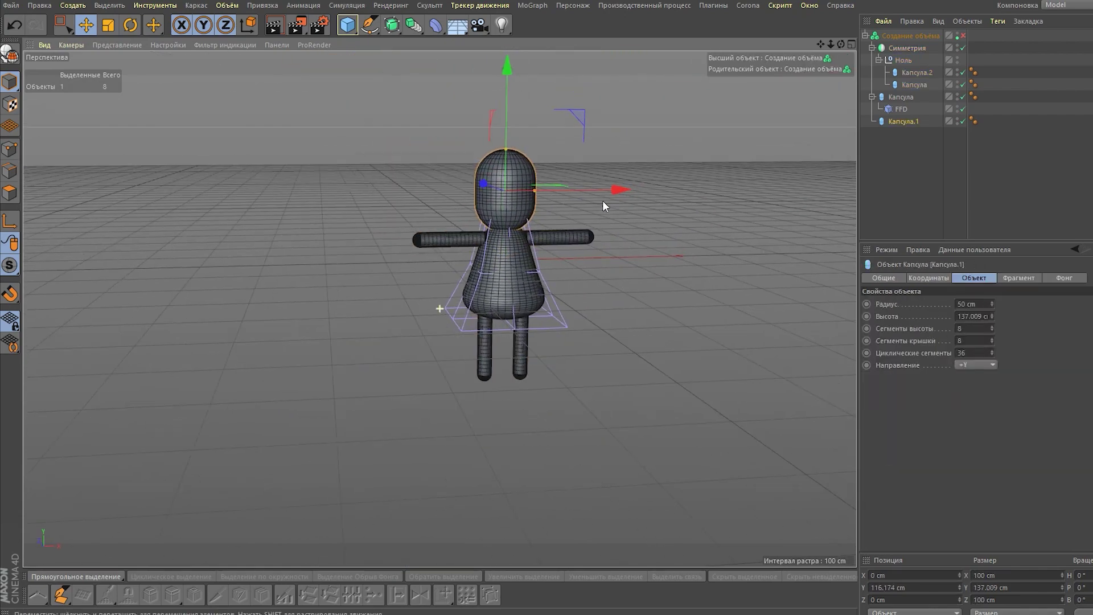
pyautogui.scroll(3, 524, 193)
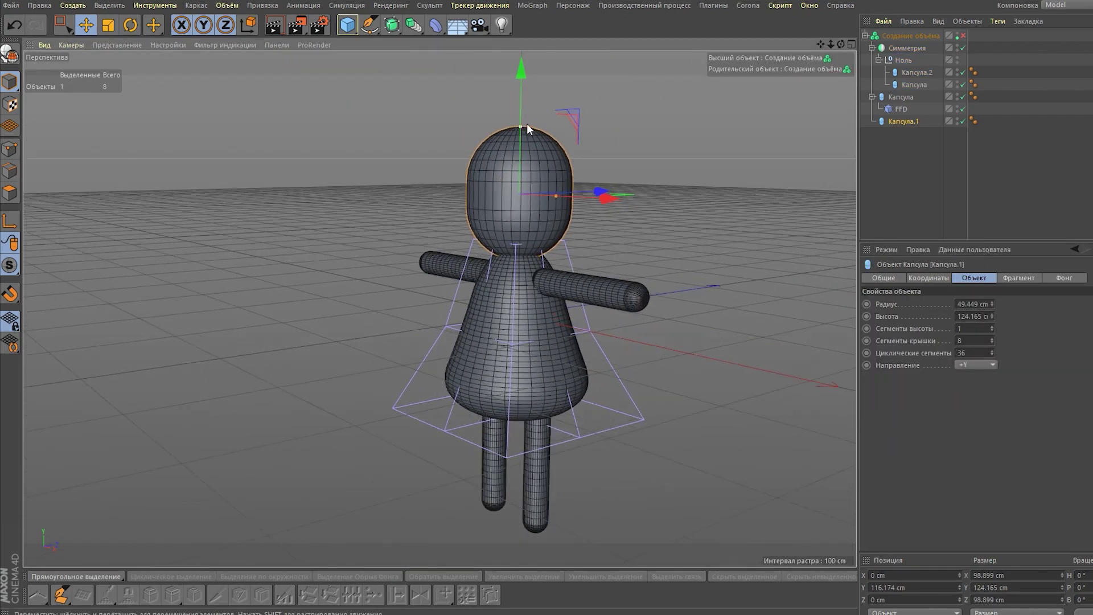
pyautogui.moveTo(517, 183)
pyautogui.keyDown('alt'); pyautogui.mouseDown()
pyautogui.moveTo(614, 185)
pyautogui.moveTo(475, 176)
pyautogui.mouseUp(); pyautogui.keyUp('alt')
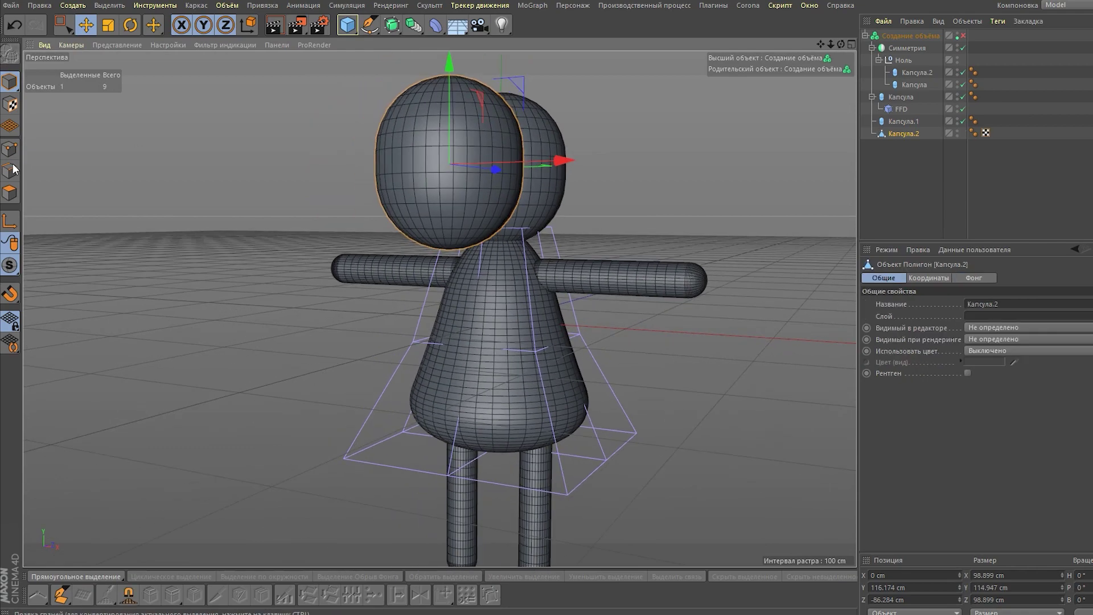
pyautogui.press('c')
pyautogui.press('0')
pyautogui.moveTo(405, 262); pyautogui.dragTo(570, 171)
pyautogui.press('Delete')
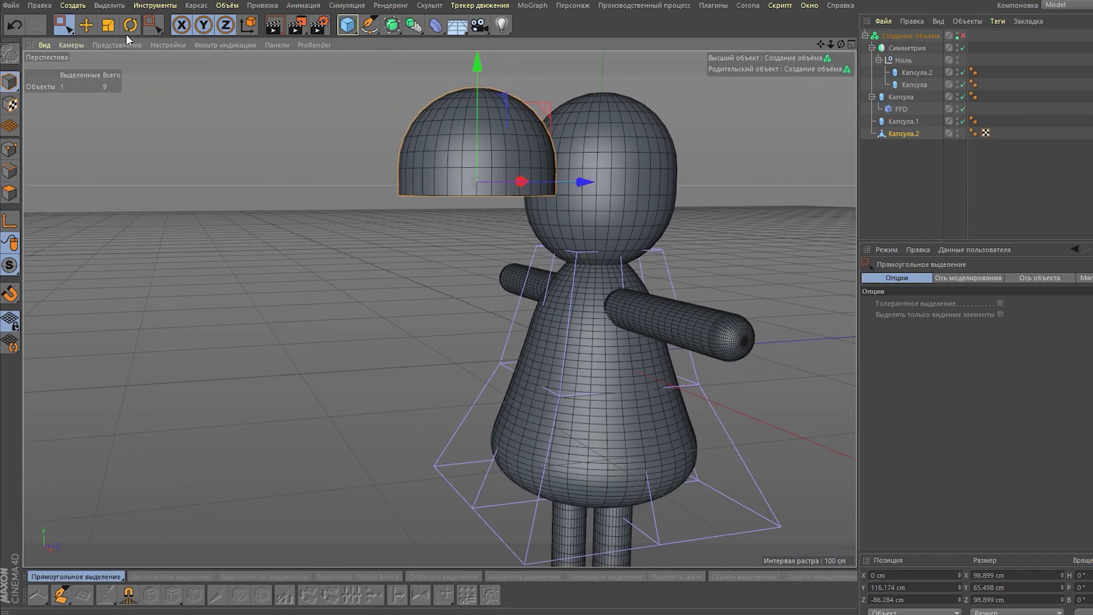
pyautogui.click(108, 24)
pyautogui.moveTo(473, 62)
pyautogui.keyDown('alt'); pyautogui.mouseDown()
pyautogui.moveTo(550, 210)
pyautogui.moveTo(641, 186)
pyautogui.moveTo(407, 183)
pyautogui.mouseUp(); pyautogui.keyUp('alt')
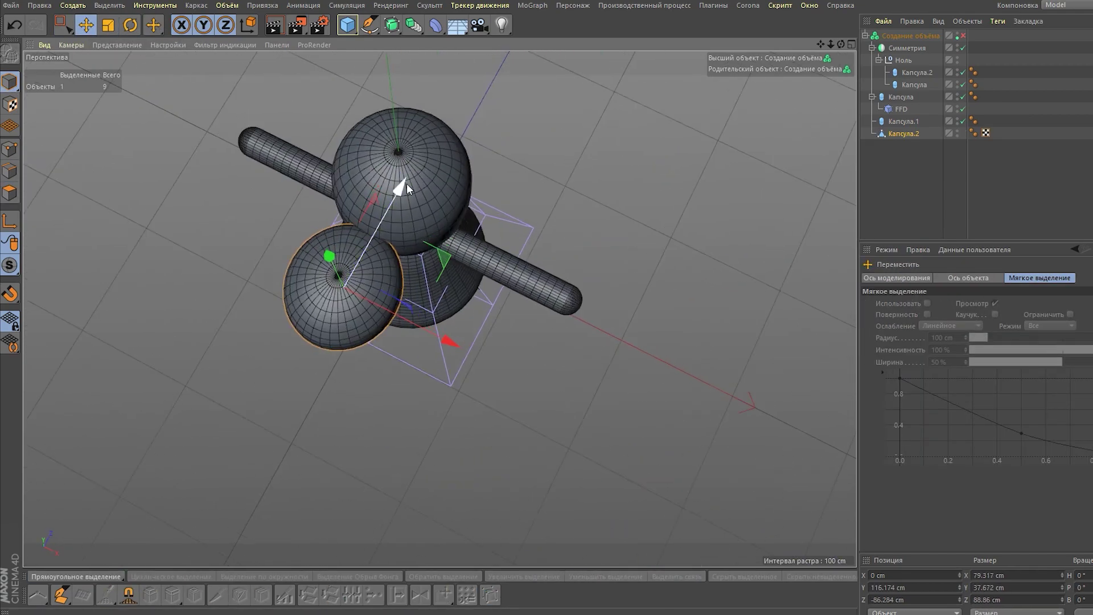
# Adjust the muzzle polygons and tilt the right ear about 73 degrees outward
pyautogui.press('e')
pyautogui.scroll(5, 372, 78)
pyautogui.moveTo(372, 83)
pyautogui.keyDown('alt'); pyautogui.mouseDown()
pyautogui.moveTo(383, 188)
pyautogui.moveTo(343, 190)
pyautogui.mouseUp(); pyautogui.keyUp('alt')
pyautogui.press('u')
pyautogui.press('l')
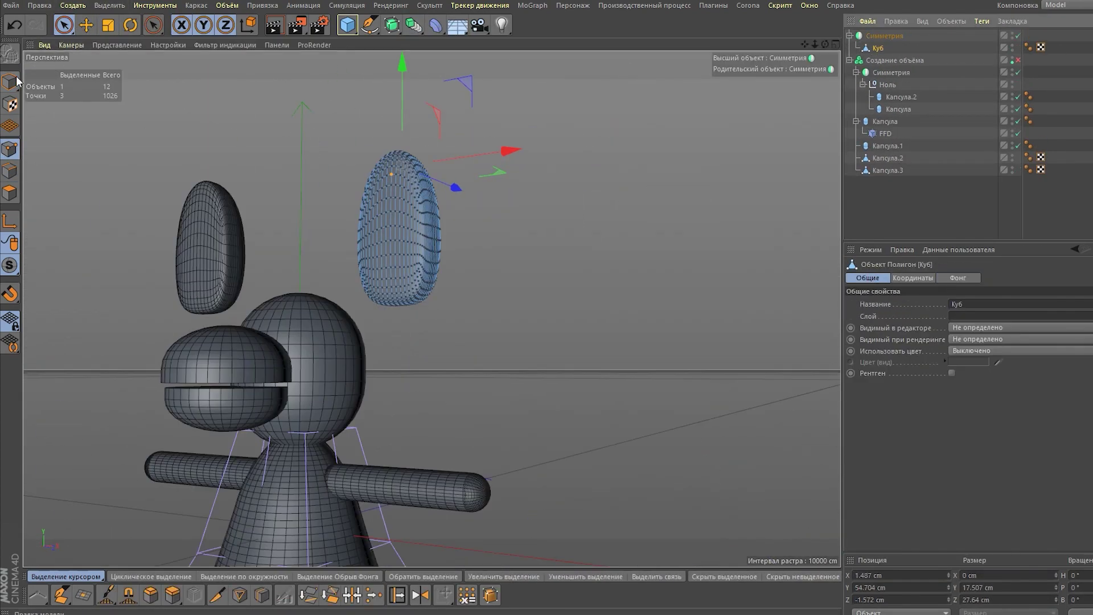
pyautogui.press('r')
pyautogui.moveTo(546, 205); pyautogui.dragTo(549, 288)
pyautogui.moveTo(567, 333)
pyautogui.keyDown('alt'); pyautogui.mouseDown()
pyautogui.moveTo(617, 213)
pyautogui.moveTo(522, 298)
pyautogui.mouseUp(); pyautogui.keyUp('alt')
pyautogui.click(537, 276)
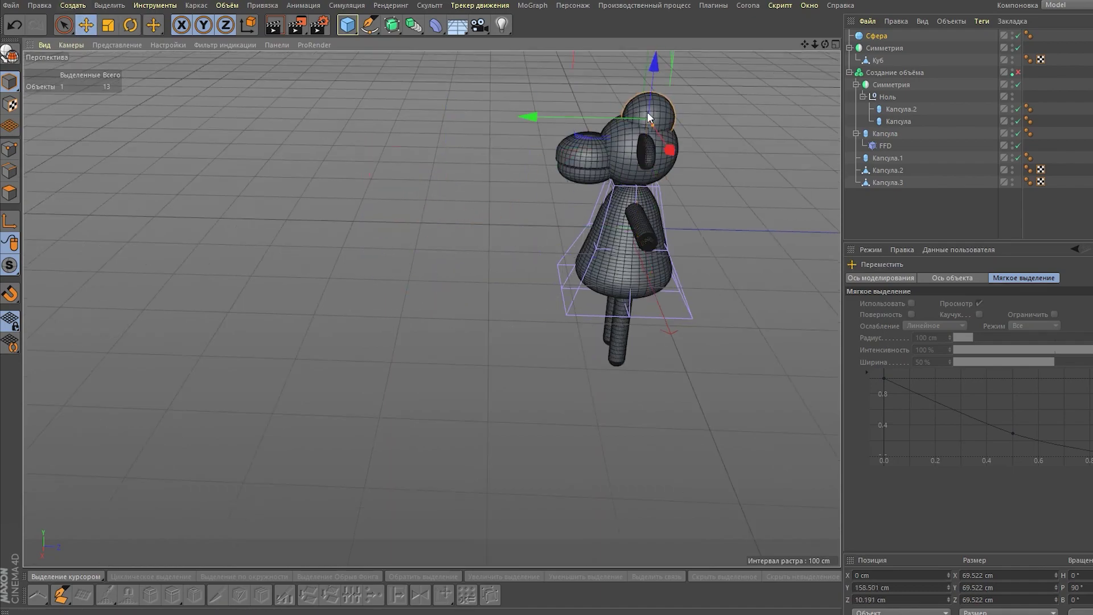
# Collapse the bent cylinder horn into a single editable mesh
pyautogui.click(114, 7)
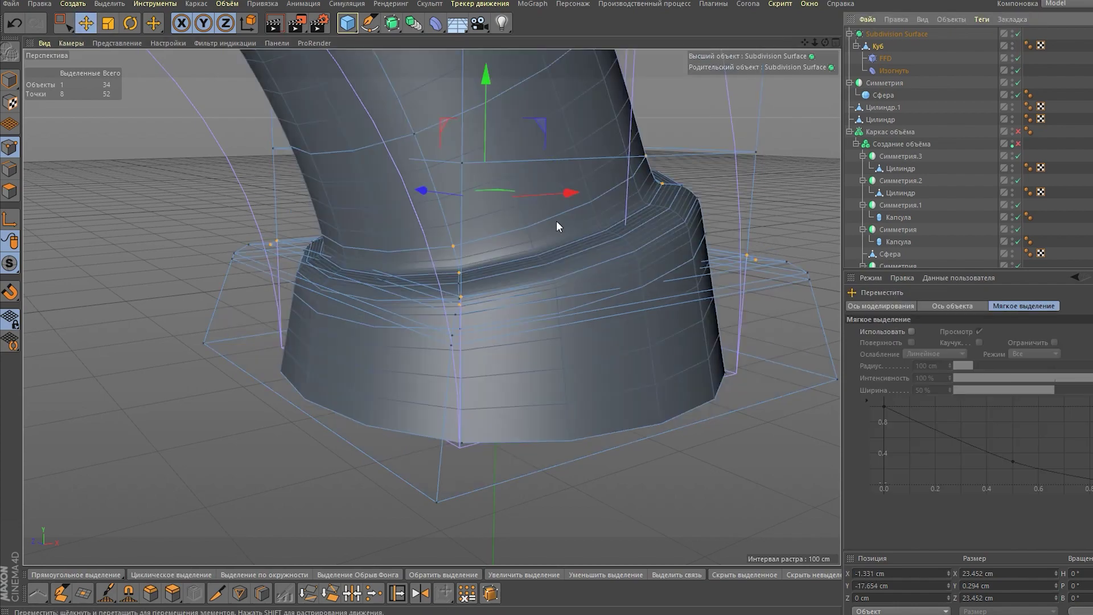
pyautogui.press('c')
pyautogui.scroll(-3, 473, 68)
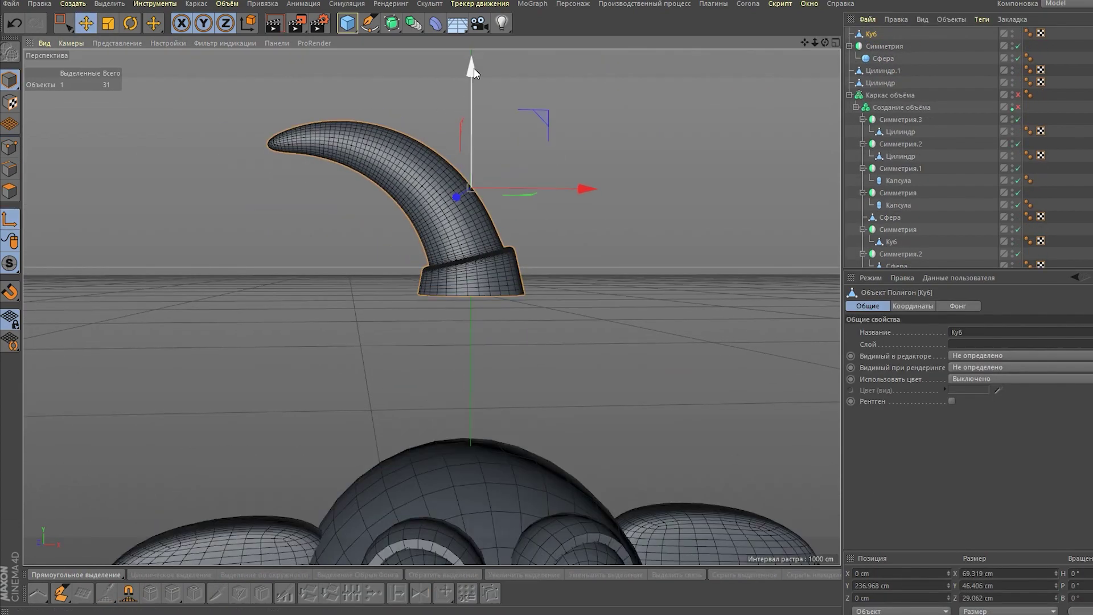
pyautogui.scroll(-2, 512, 80)
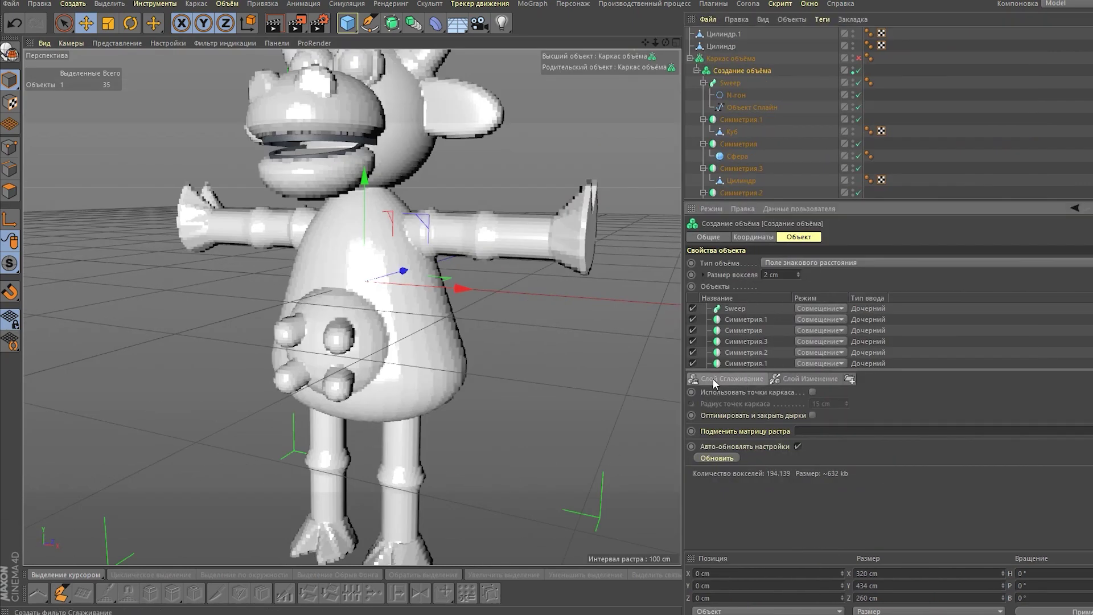
# Add a Smoothing layer to the Volume Builder, lower its intensity and set Voxel Distance to 1
pyautogui.click(757, 351)
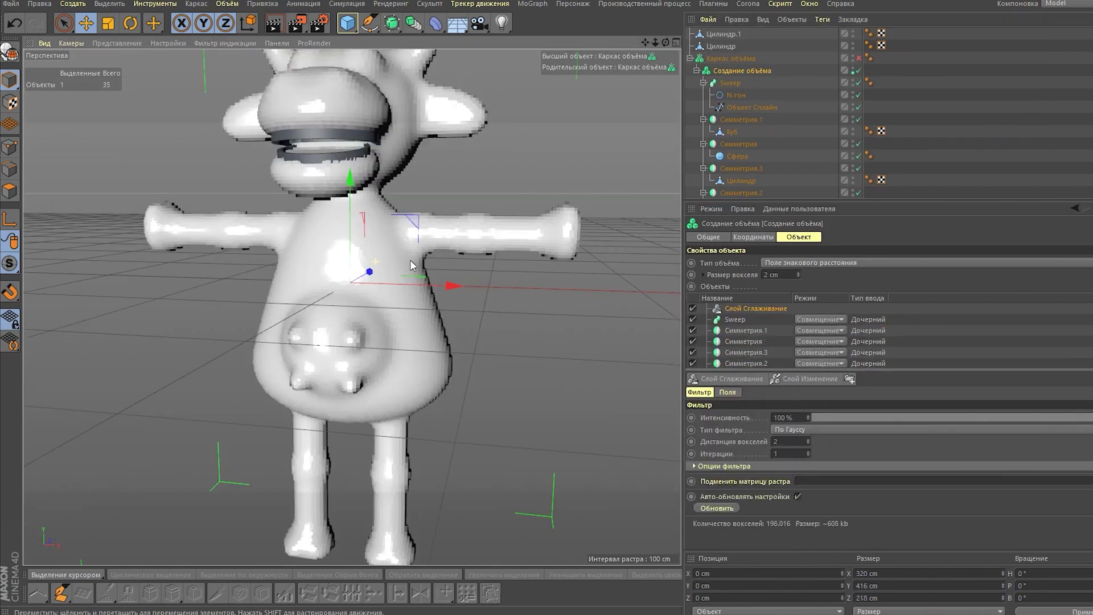
pyautogui.moveTo(1040, 415); pyautogui.dragTo(952, 418)
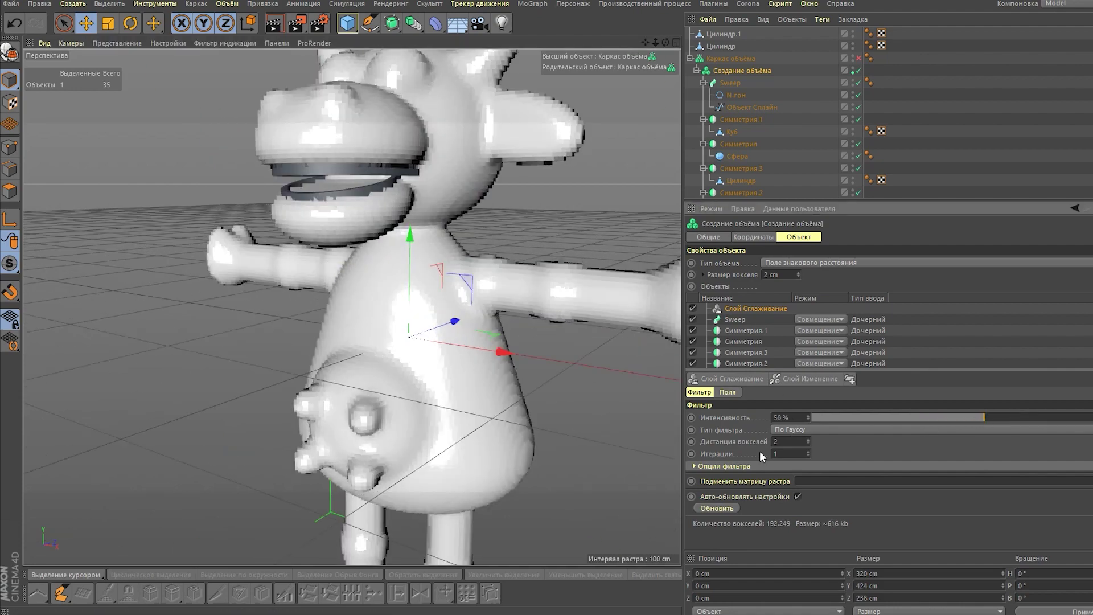
pyautogui.click(808, 443)
pyautogui.keyDown('alt'); pyautogui.moveTo(389, 168); pyautogui.dragTo(157, 273); pyautogui.keyUp('alt')
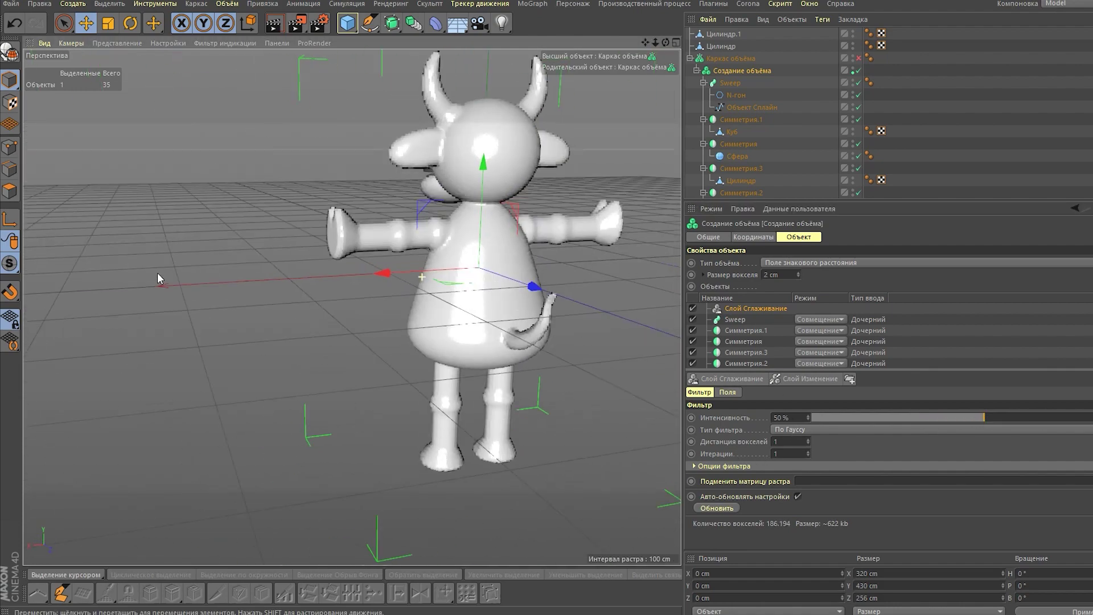
pyautogui.moveTo(858, 415); pyautogui.dragTo(842, 418)
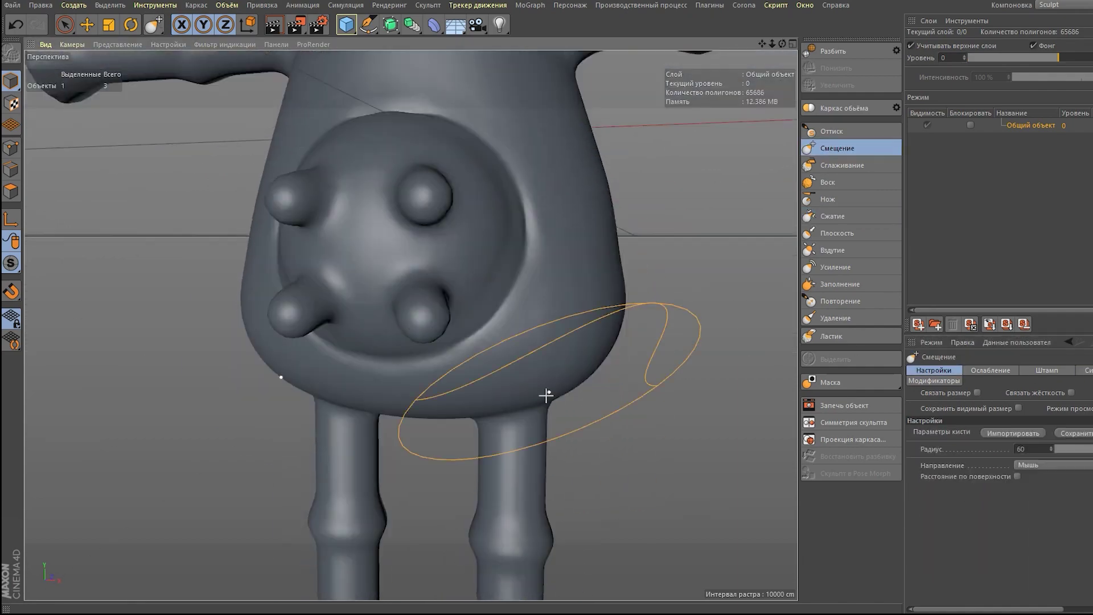
# Resize the sculpt brush and shape the cow's head and rear
pyautogui.moveTo(541, 355)
pyautogui.keyDown('alt'); pyautogui.mouseDown()
pyautogui.moveTo(529, 350)
pyautogui.moveTo(539, 254)
pyautogui.moveTo(542, 314)
pyautogui.mouseUp(); pyautogui.keyUp('alt')
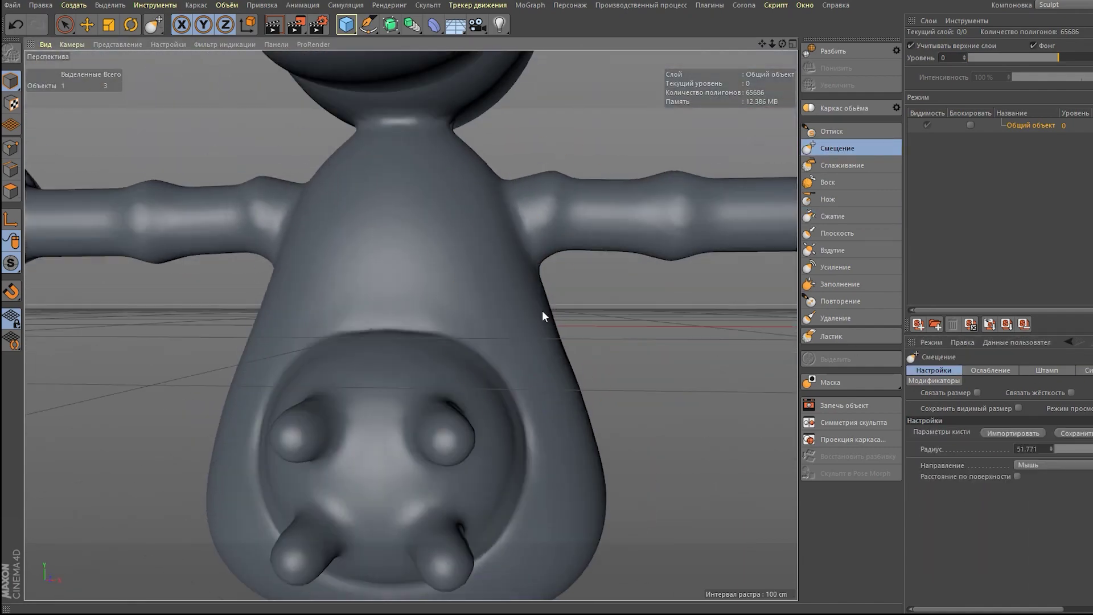
pyautogui.scroll(-5, 542, 310)
pyautogui.scroll(5, 451, 268)
pyautogui.moveTo(451, 268); pyautogui.dragTo(488, 285, button='middle')
pyautogui.scroll(2, 476, 292)
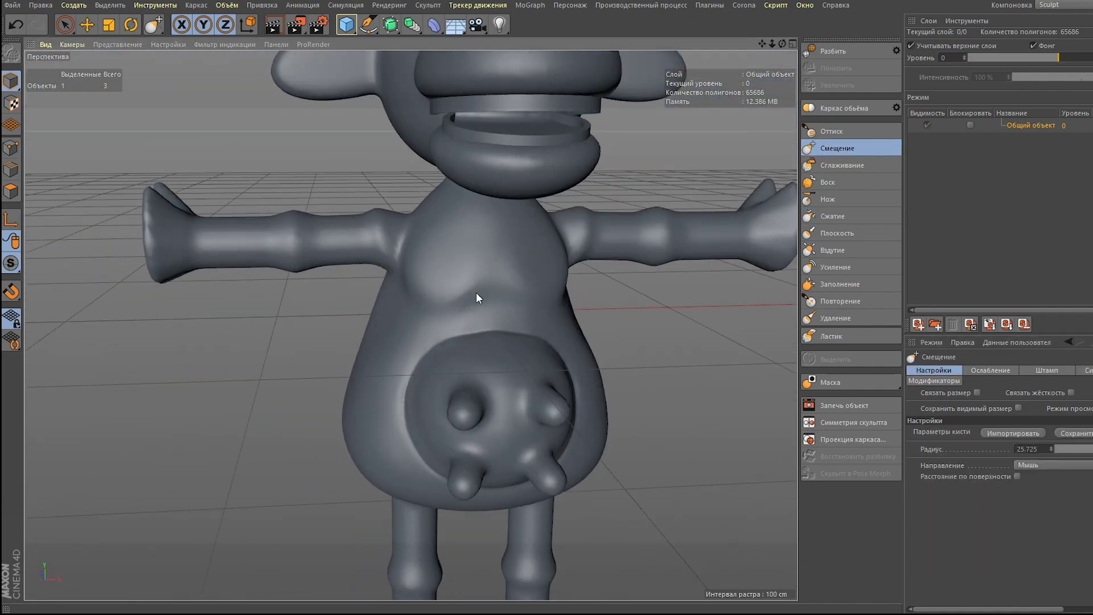
pyautogui.moveTo(476, 292)
pyautogui.keyDown('alt'); pyautogui.mouseDown()
pyautogui.moveTo(535, 231)
pyautogui.moveTo(518, 292)
pyautogui.moveTo(505, 261)
pyautogui.moveTo(574, 302)
pyautogui.moveTo(525, 313)
pyautogui.moveTo(379, 390)
pyautogui.moveTo(384, 420)
pyautogui.moveTo(465, 291)
pyautogui.moveTo(410, 325)
pyautogui.mouseUp(); pyautogui.keyUp('alt')
pyautogui.moveTo(410, 324); pyautogui.dragTo(410, 312, button='middle')
pyautogui.keyDown('alt'); pyautogui.moveTo(411, 347); pyautogui.dragTo(373, 292); pyautogui.keyUp('alt')
pyautogui.moveTo(374, 293)
pyautogui.keyDown('alt'); pyautogui.mouseDown(button='right')
pyautogui.moveTo(374, 252)
pyautogui.moveTo(409, 280)
pyautogui.mouseUp(button='right'); pyautogui.keyUp('alt')
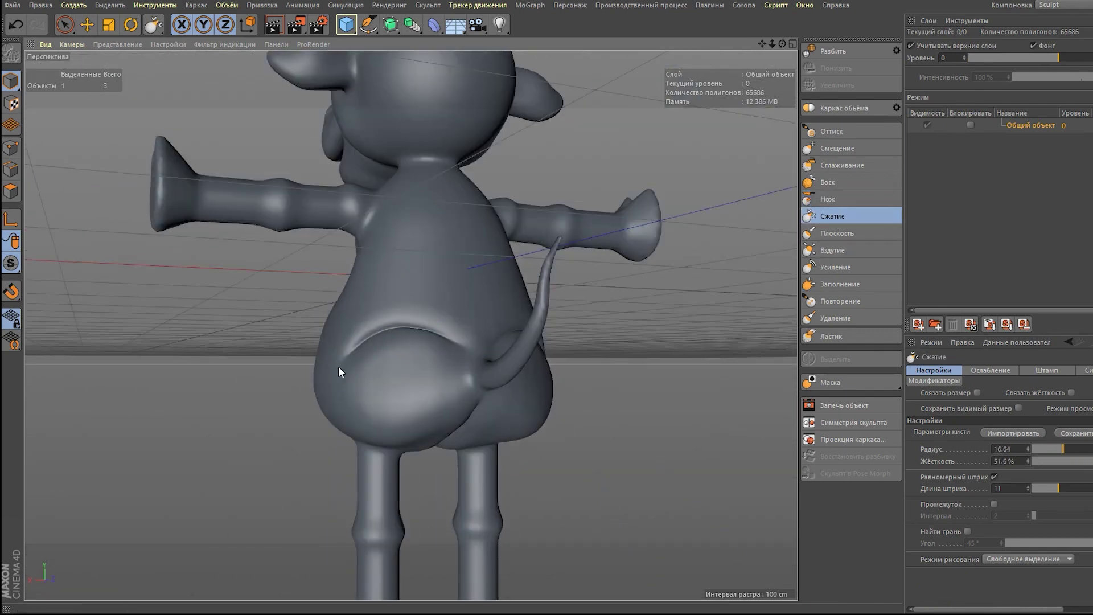
pyautogui.keyDown('alt'); pyautogui.moveTo(339, 373); pyautogui.dragTo(483, 406); pyautogui.keyUp('alt')
# Displace the rear surface, then carve eyelid and nostril creases into the face
pyautogui.click(827, 147)
pyautogui.moveTo(570, 319)
pyautogui.keyDown('alt'); pyautogui.mouseDown()
pyautogui.moveTo(444, 402)
pyautogui.moveTo(488, 359)
pyautogui.moveTo(443, 382)
pyautogui.moveTo(463, 366)
pyautogui.moveTo(464, 435)
pyautogui.moveTo(507, 330)
pyautogui.mouseUp(); pyautogui.keyUp('alt')
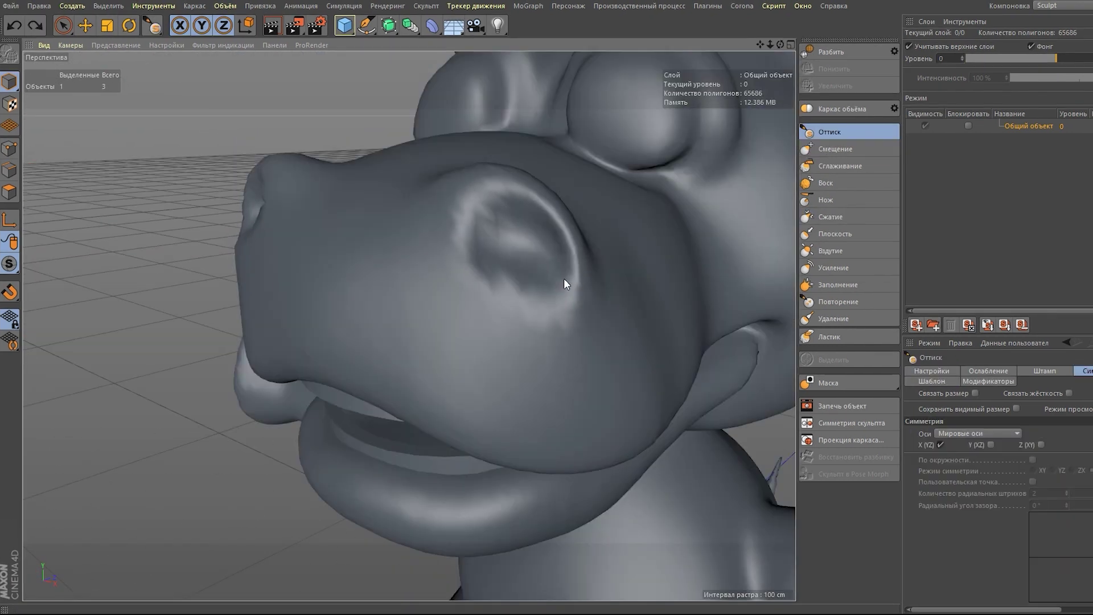
pyautogui.moveTo(496, 239)
pyautogui.keyDown('alt'); pyautogui.mouseDown()
pyautogui.moveTo(488, 305)
pyautogui.moveTo(556, 313)
pyautogui.moveTo(596, 200)
pyautogui.moveTo(425, 332)
pyautogui.moveTo(526, 247)
pyautogui.moveTo(447, 154)
pyautogui.moveTo(565, 276)
pyautogui.moveTo(366, 334)
pyautogui.mouseUp(); pyautogui.keyUp('alt')
pyautogui.click(826, 200)
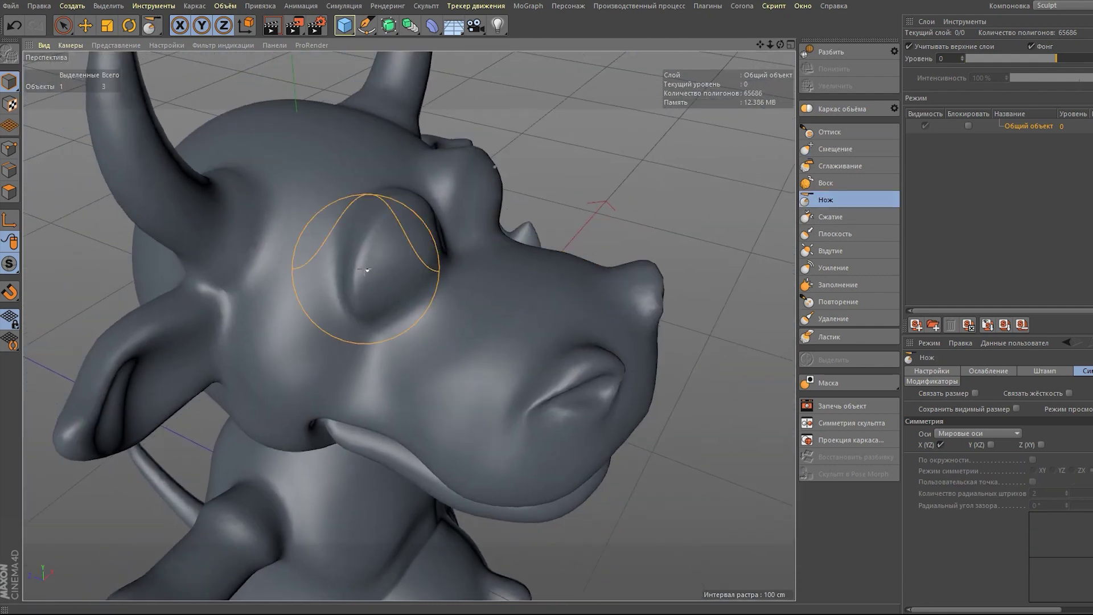
pyautogui.keyDown('alt'); pyautogui.moveTo(367, 280); pyautogui.dragTo(510, 270); pyautogui.keyUp('alt')
pyautogui.keyDown('alt'); pyautogui.moveTo(610, 311); pyautogui.dragTo(635, 260); pyautogui.keyUp('alt')
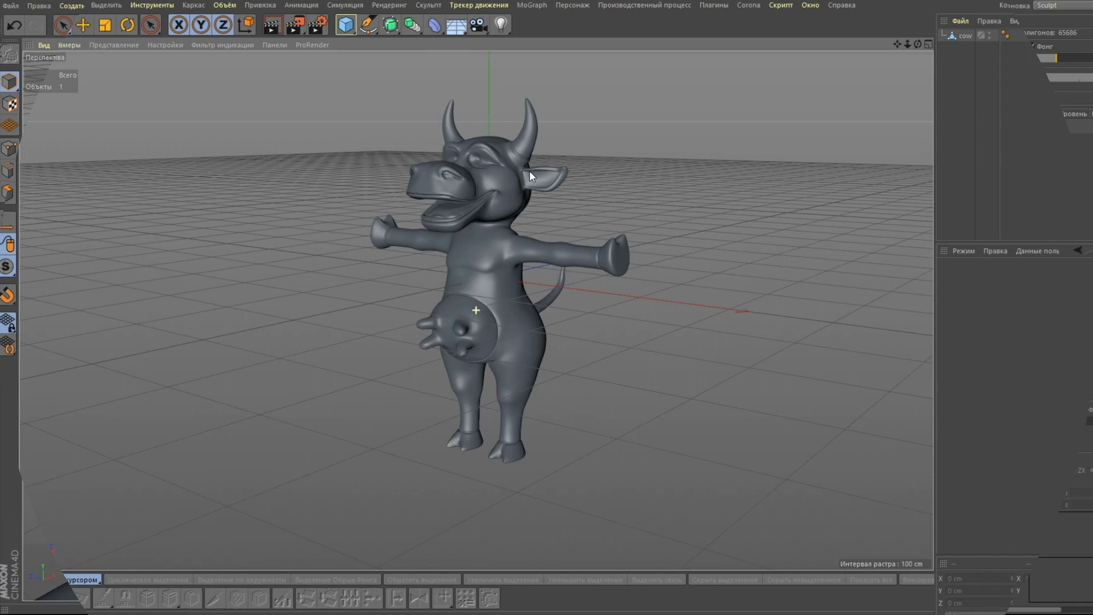
pyautogui.moveTo(530, 171)
pyautogui.keyDown('alt'); pyautogui.mouseDown()
pyautogui.moveTo(203, 167)
pyautogui.moveTo(46, 182)
pyautogui.mouseUp(); pyautogui.keyUp('alt')
pyautogui.moveTo(396, 254)
pyautogui.keyDown('alt'); pyautogui.mouseDown()
pyautogui.moveTo(188, 206)
pyautogui.moveTo(408, 290)
pyautogui.moveTo(672, 246)
pyautogui.moveTo(533, 235)
pyautogui.moveTo(625, 134)
pyautogui.moveTo(514, 193)
pyautogui.mouseUp(); pyautogui.keyUp('alt')
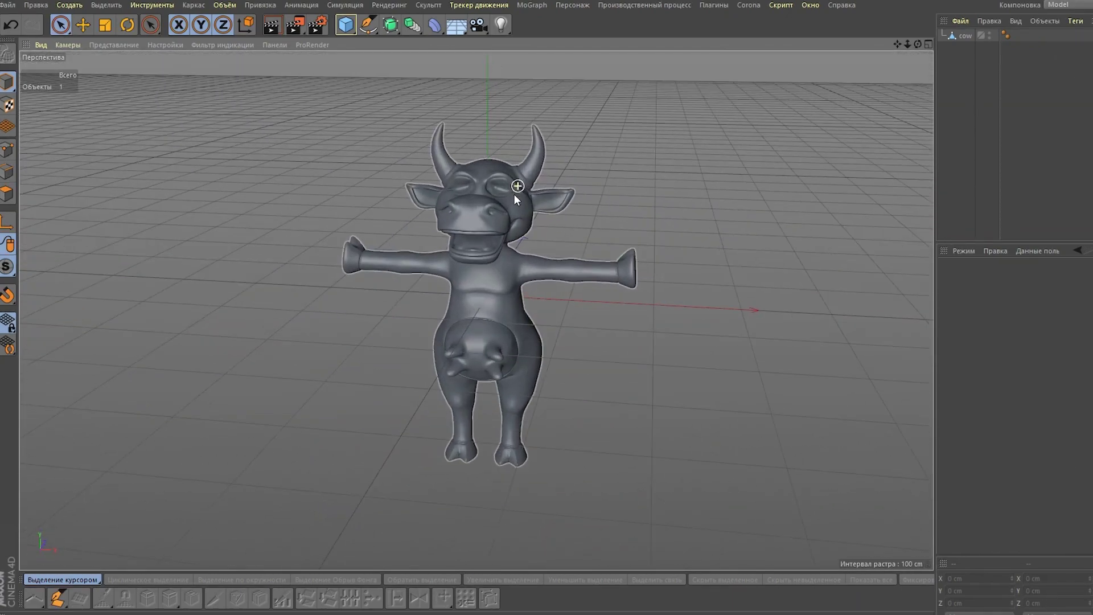
# Export the finished cow mesh from the File menu as a Wavefront OBJ
pyautogui.click(7, 5)
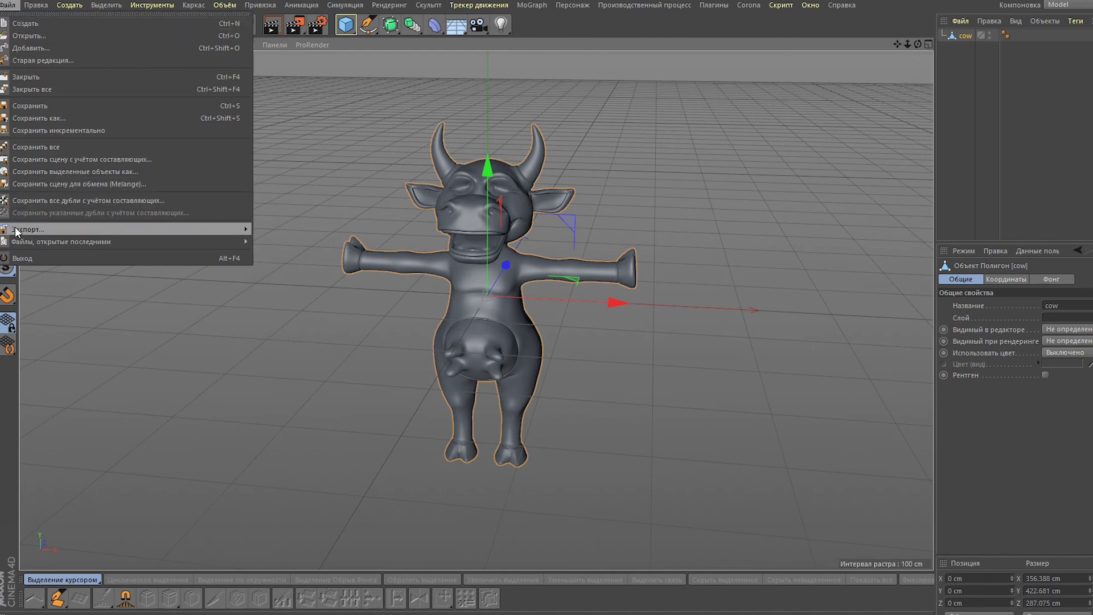
pyautogui.click(306, 392)
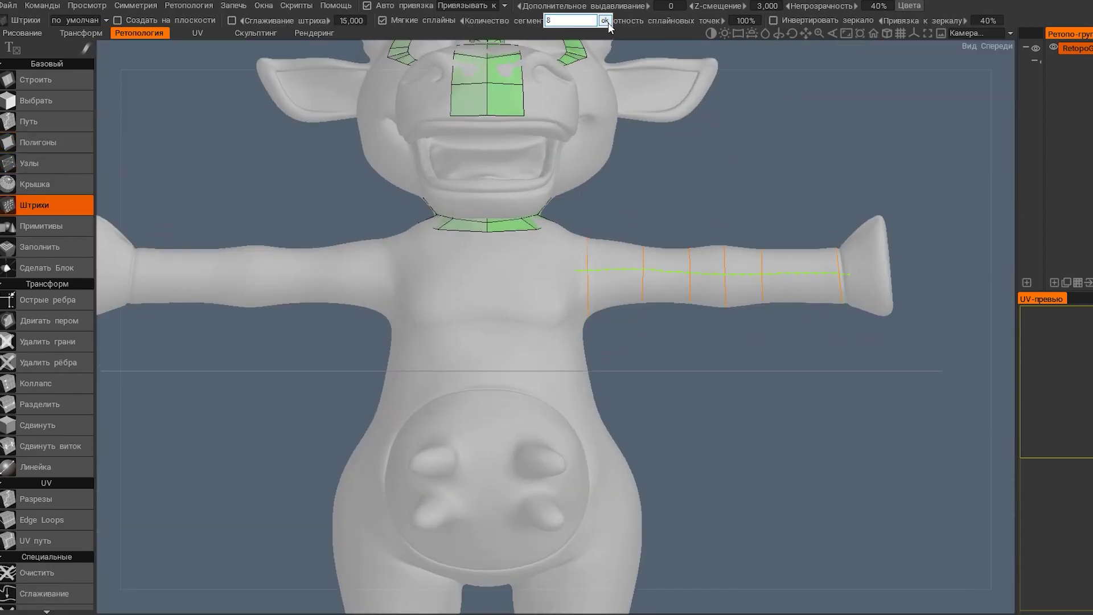
# Confirm the segment count for the arm's retopology strip and open the viewport display options
pyautogui.click(606, 21)
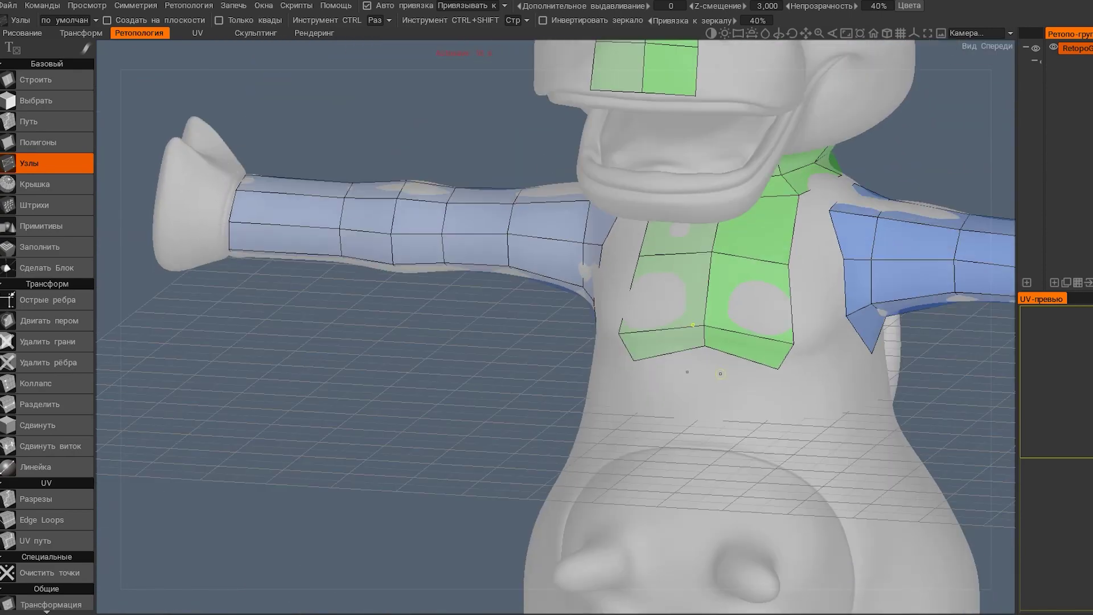
pyautogui.click(86, 5)
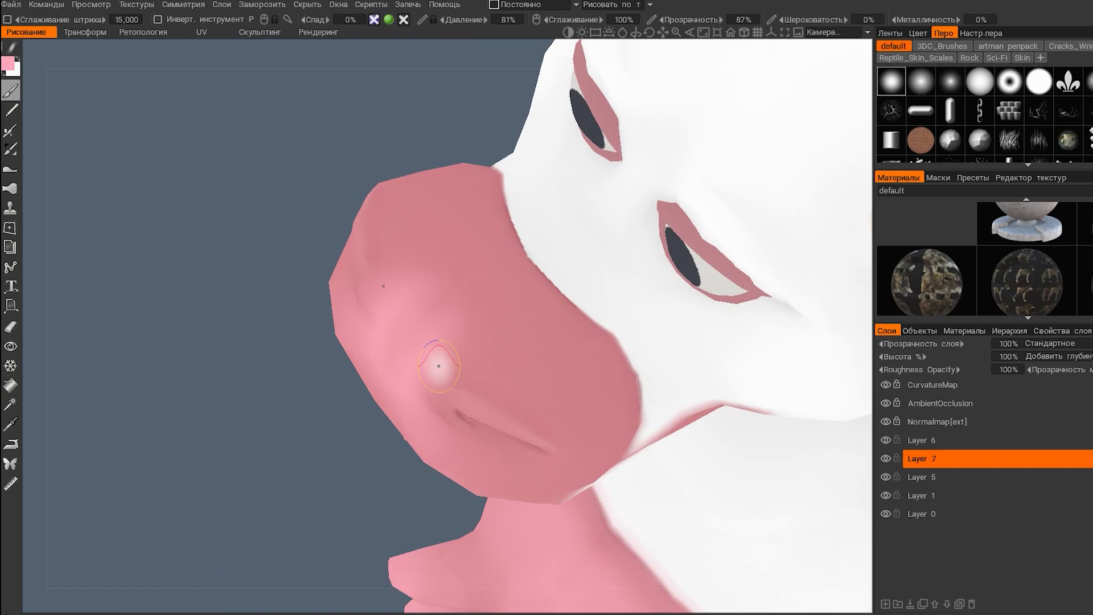
# Paint lighter pink highlights on the cow's udder
pyautogui.moveTo(438, 366); pyautogui.dragTo(444, 375)
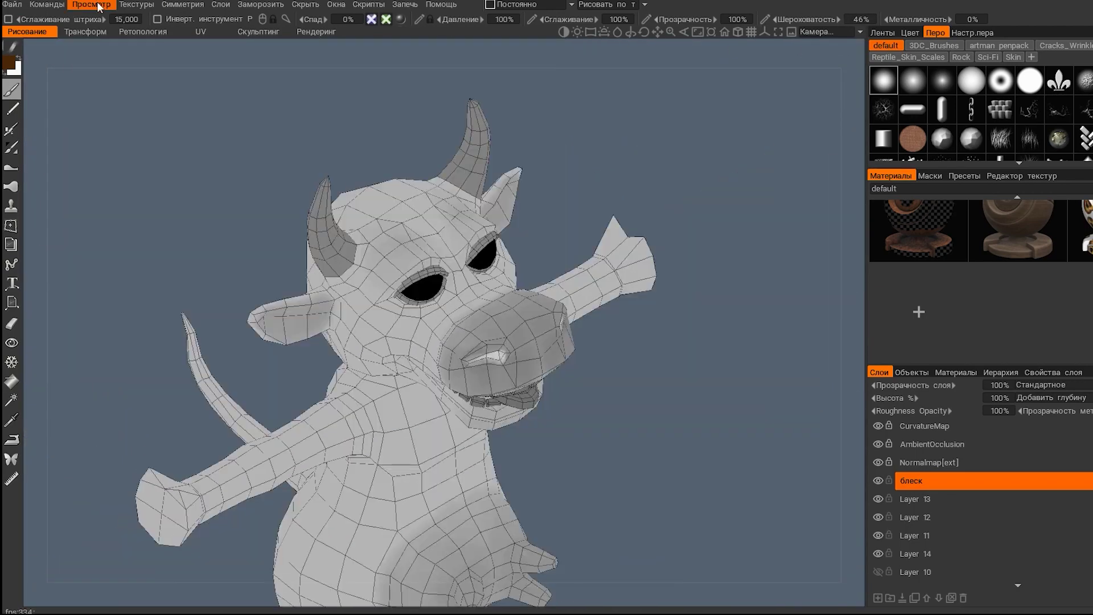
# Switch the viewport to lit, textured GGX Lambert (Marmoset) shading and inspect the painted cows
pyautogui.click(91, 4)
pyautogui.click(142, 74)
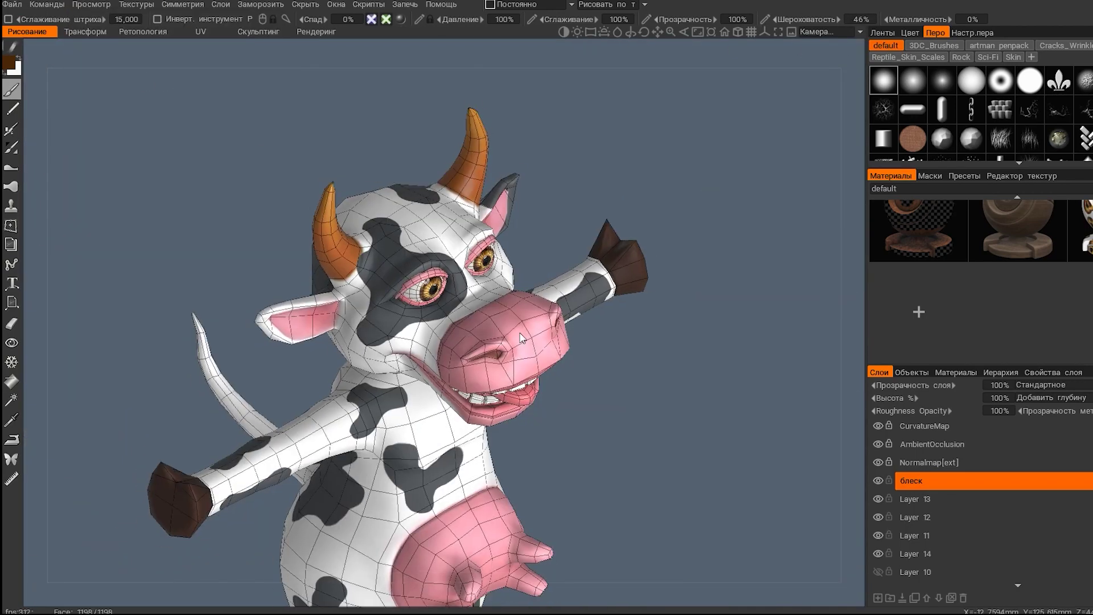
pyautogui.click(127, 7)
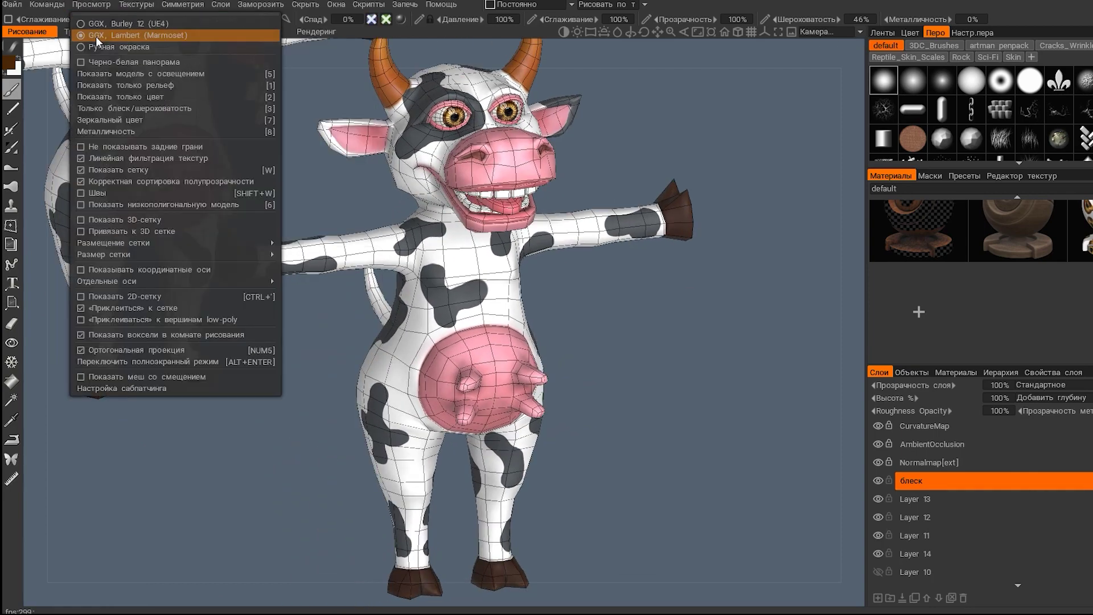
pyautogui.press('Escape')
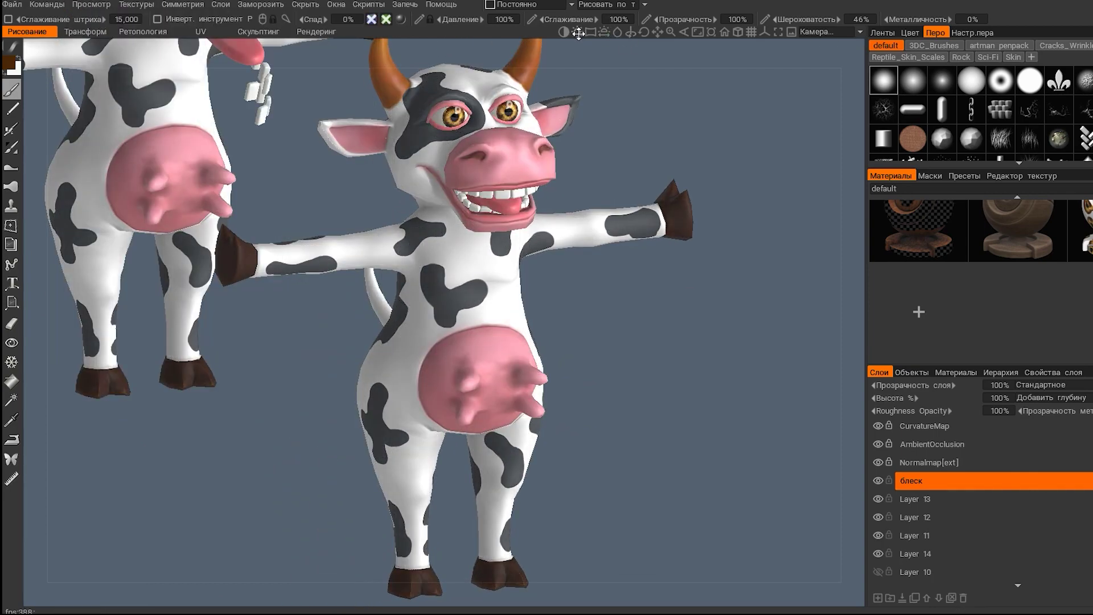
pyautogui.moveTo(537, 173)
pyautogui.mouseDown(button='middle')
pyautogui.moveTo(541, 194)
pyautogui.moveTo(590, 36)
pyautogui.mouseUp(button='middle')
pyautogui.scroll(5, 541, 194)
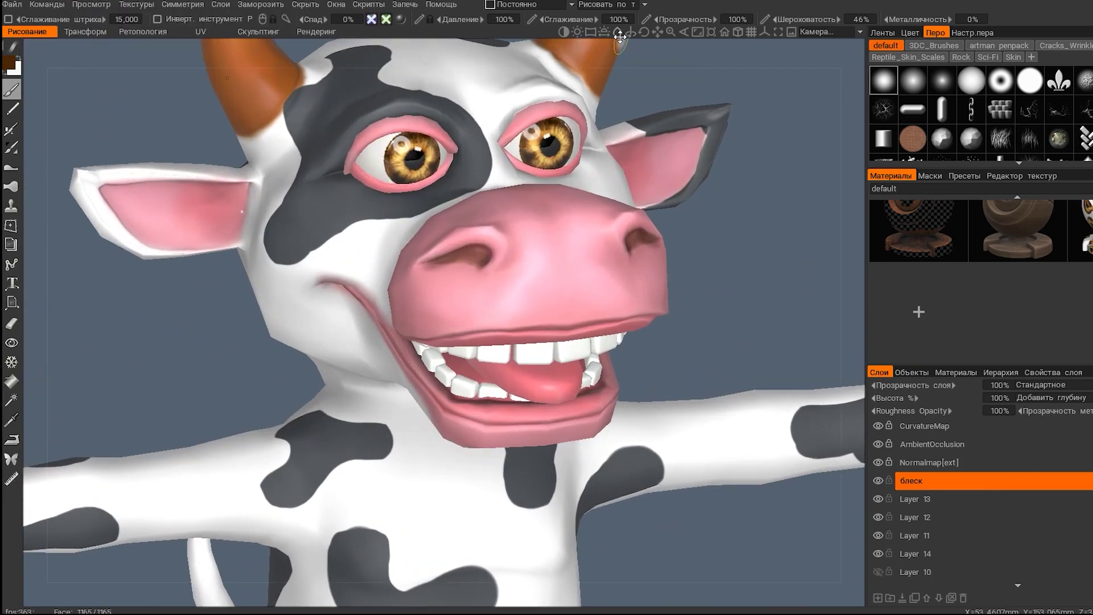
pyautogui.scroll(-5, 535, 171)
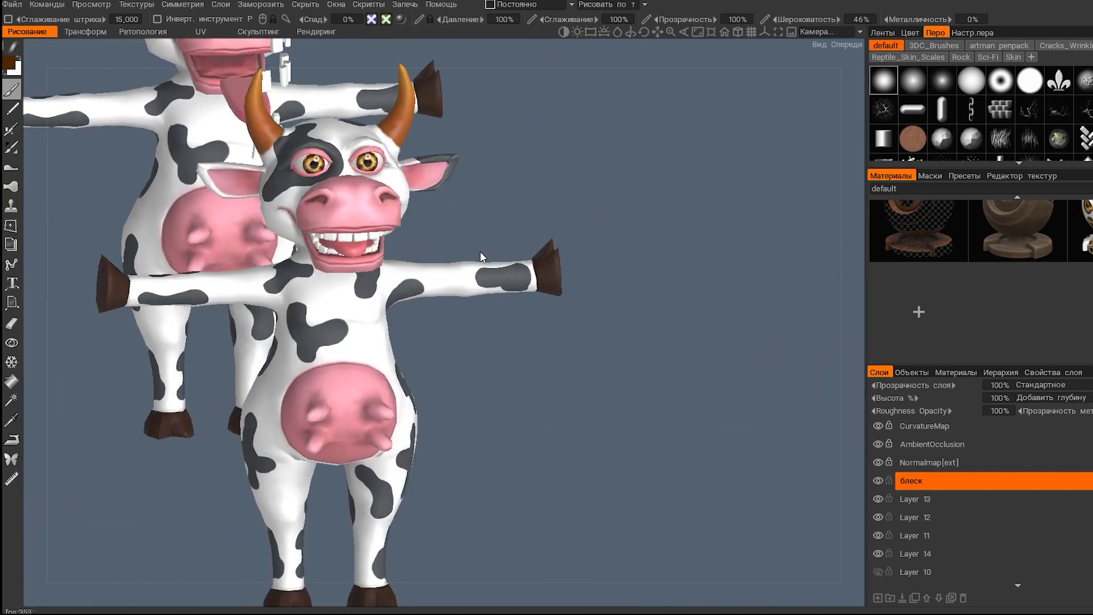
pyautogui.moveTo(480, 251)
pyautogui.mouseDown(button='middle')
pyautogui.moveTo(490, 297)
pyautogui.moveTo(435, 132)
pyautogui.mouseUp(button='middle')
pyautogui.scroll(-3, 491, 296)
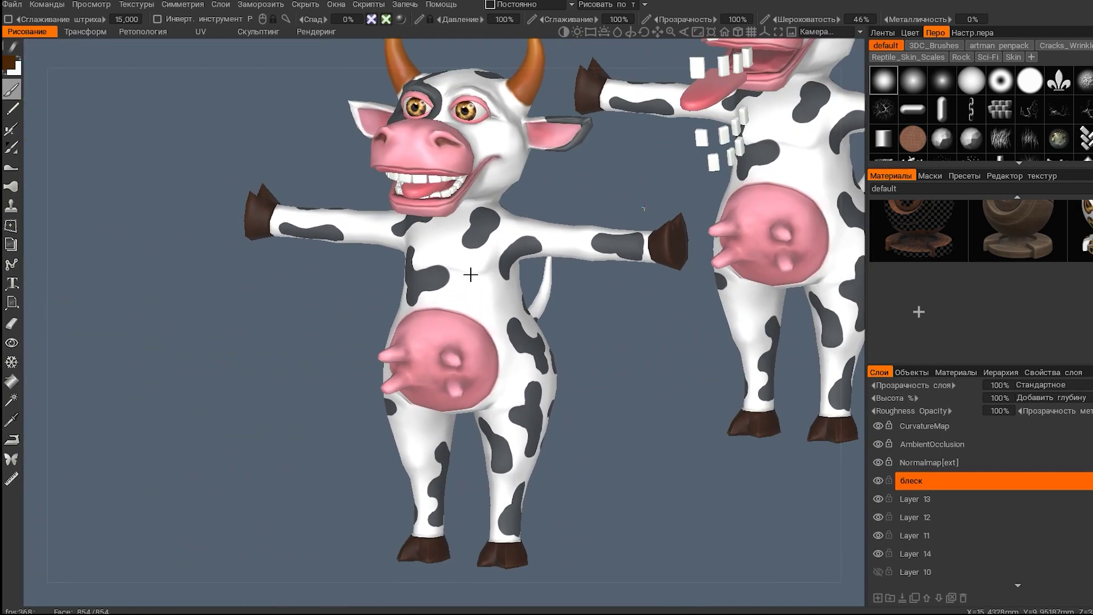